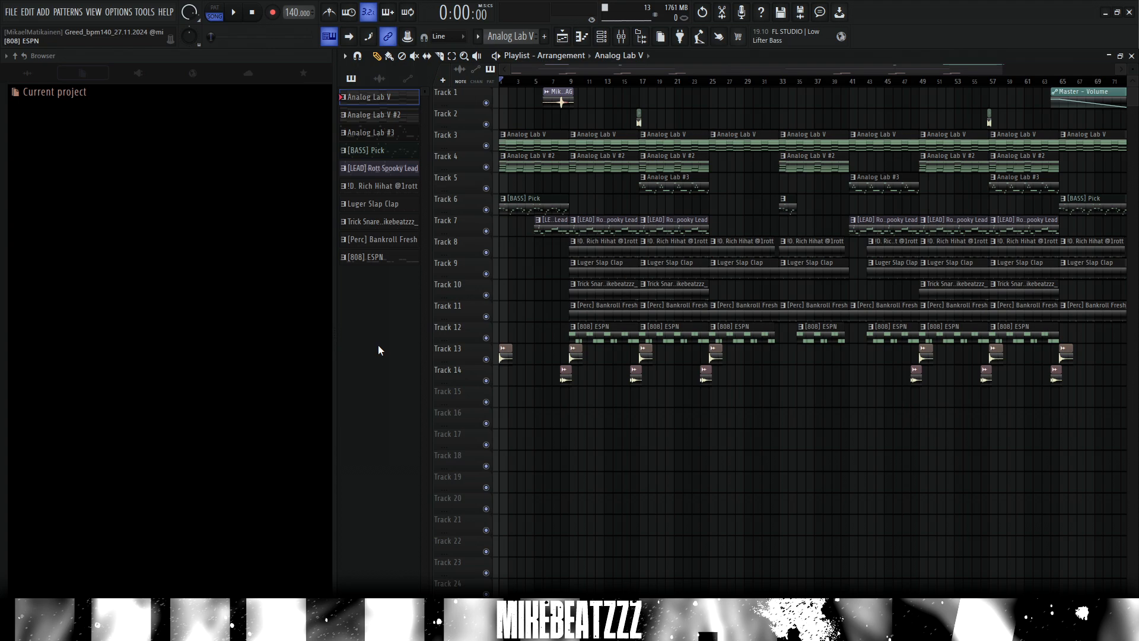
# Step: Open the mixer at full size and display the Fruity parametric EQ 2 on the Analog Lab V track
pyautogui.scroll(5, 600, 87)
pyautogui.click(613, 37)
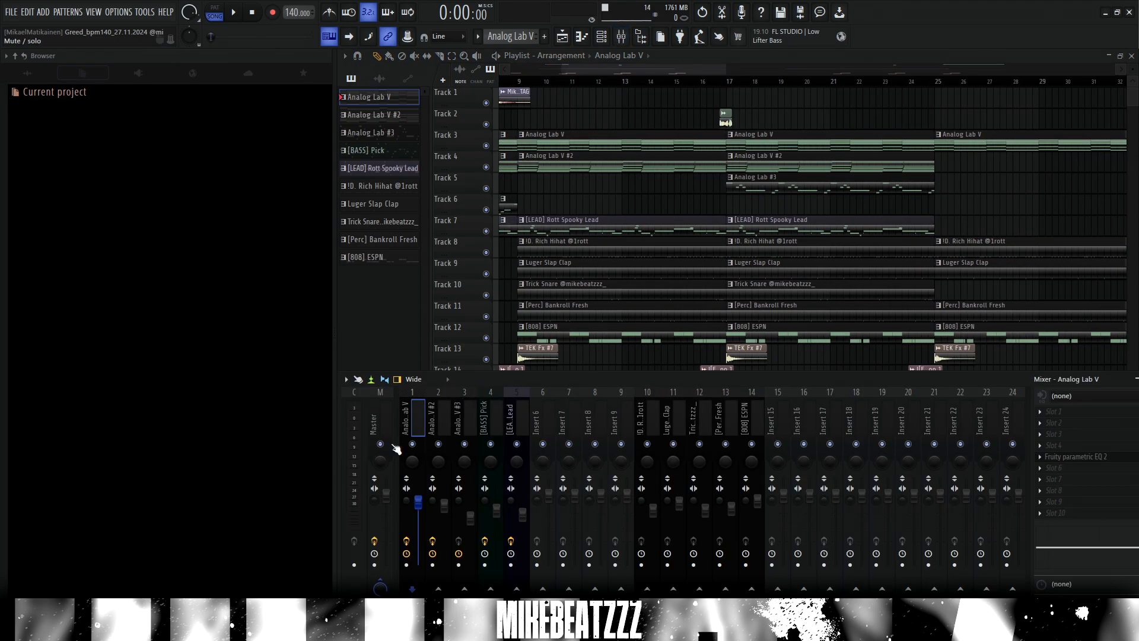
pyautogui.click(1075, 456)
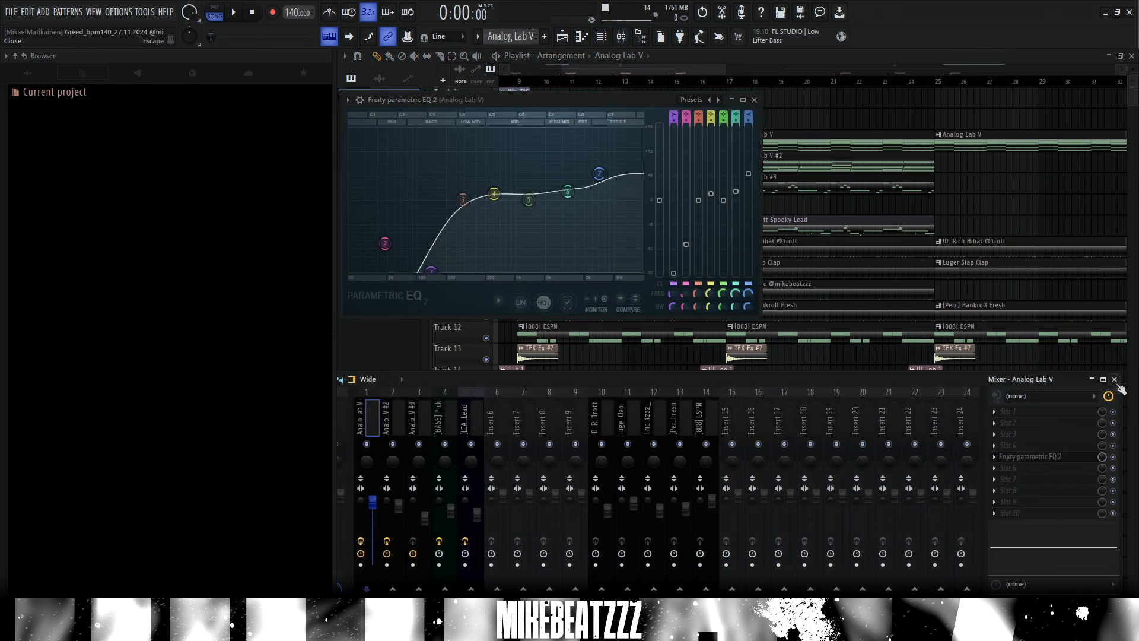
pyautogui.doubleClick(1103, 380)
pyautogui.click(1050, 171)
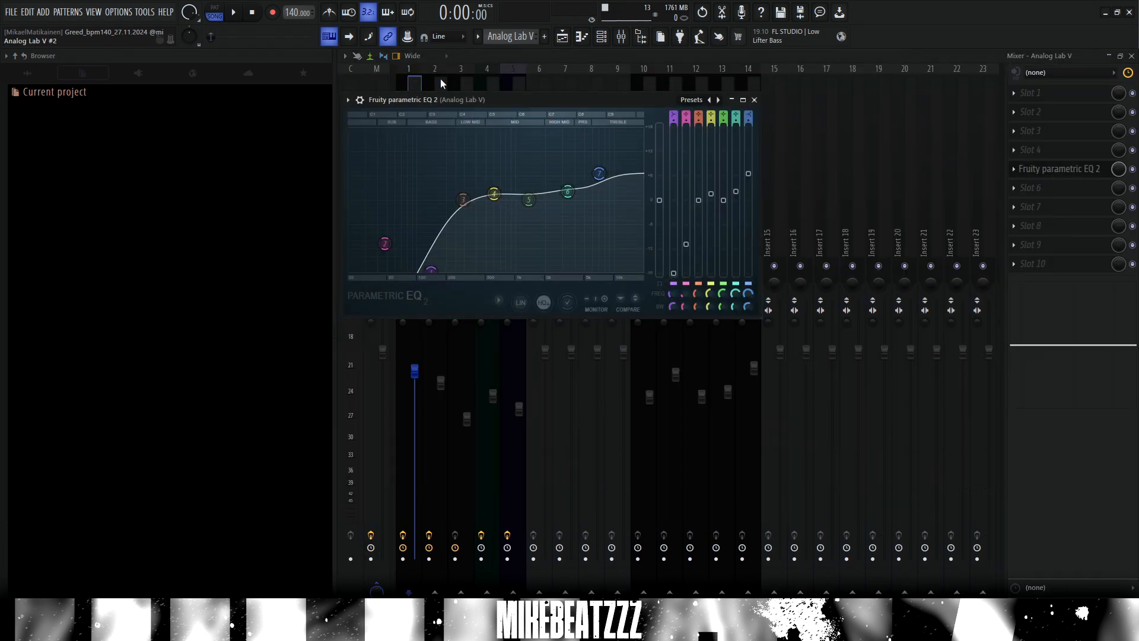
# Step: Inspect the Fruity parametric EQ 2 curve on the [BASS] Pick mixer track
pyautogui.click(459, 175)
pyautogui.click(481, 287)
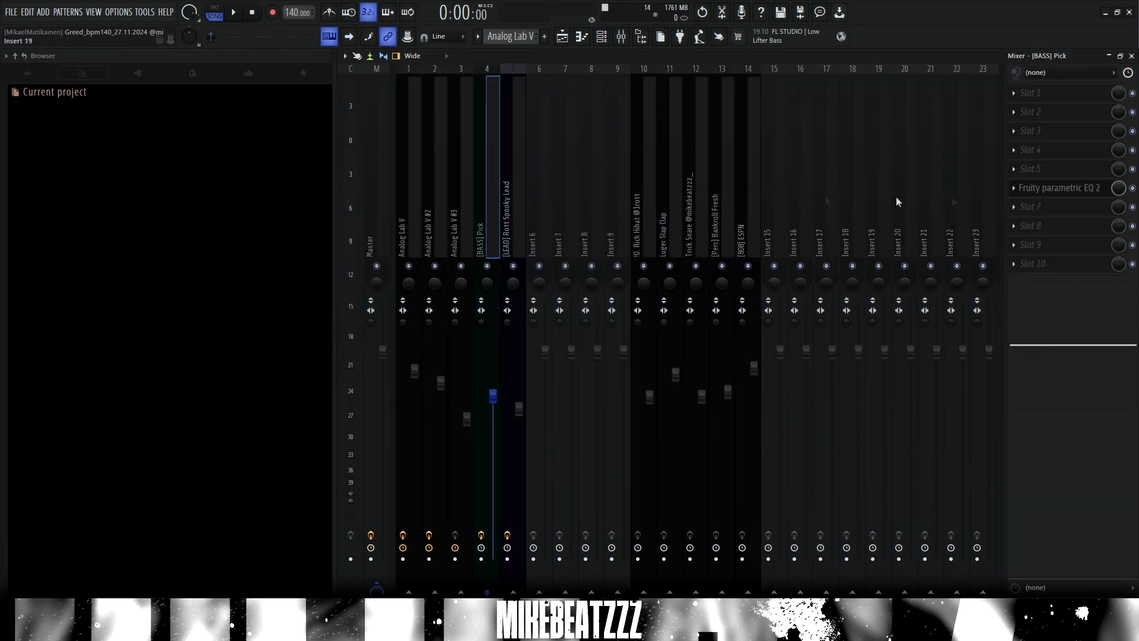
pyautogui.click(1045, 189)
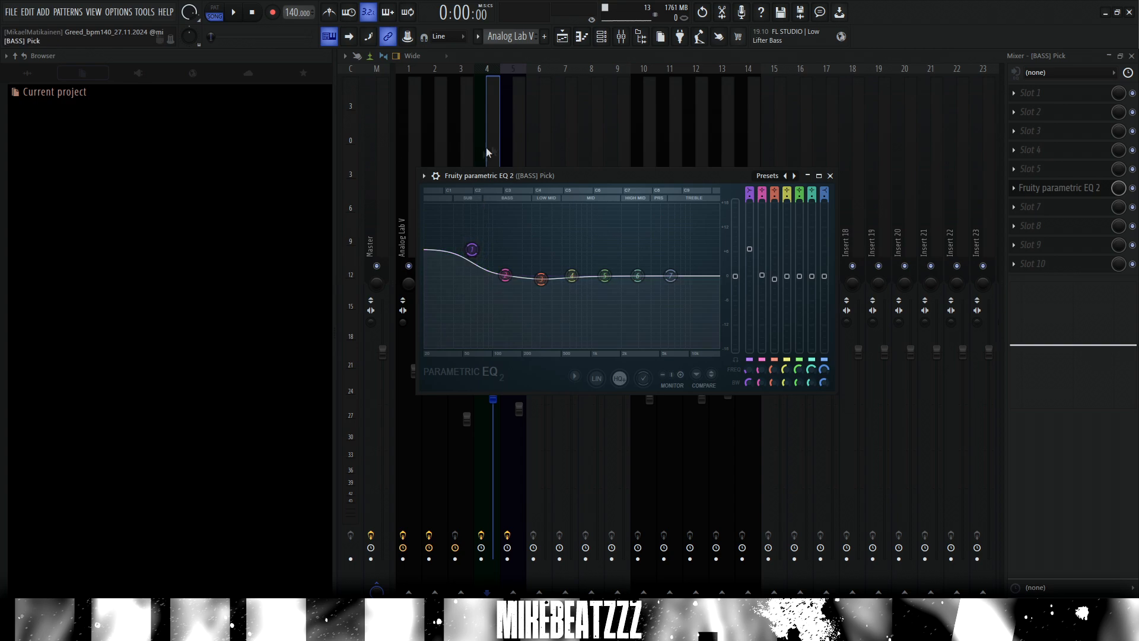
# Step: Inspect the Master track's Fruity soft clipper and fine-tune its low and high EQ bands, raising the high band to about 2.4 dB
pyautogui.click(1047, 264)
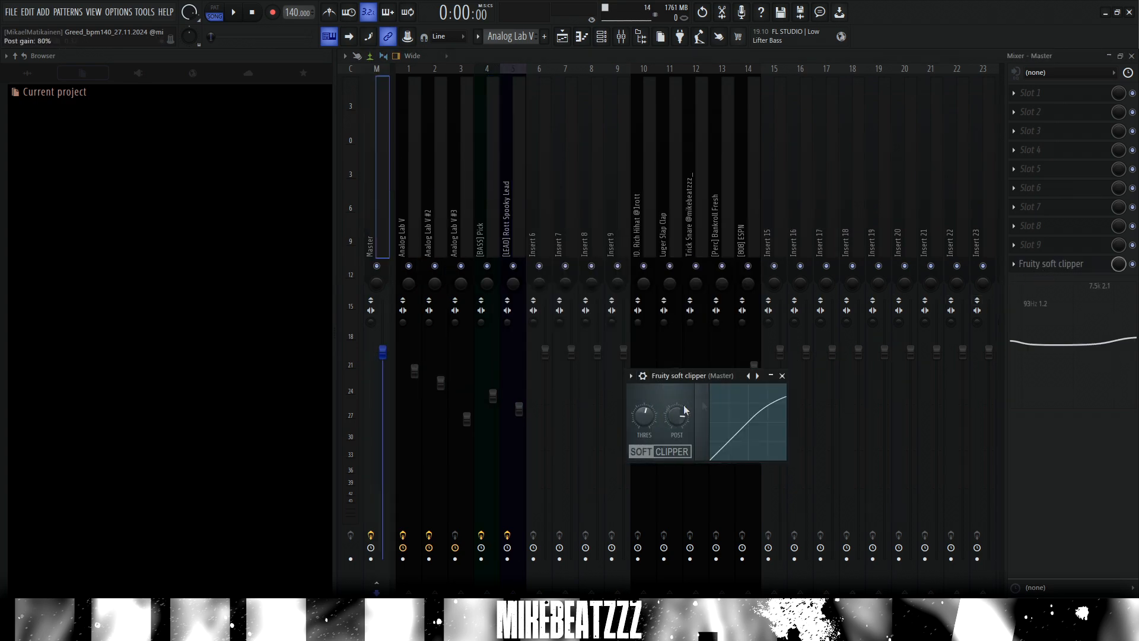
pyautogui.moveTo(1132, 342); pyautogui.dragTo(1130, 336)
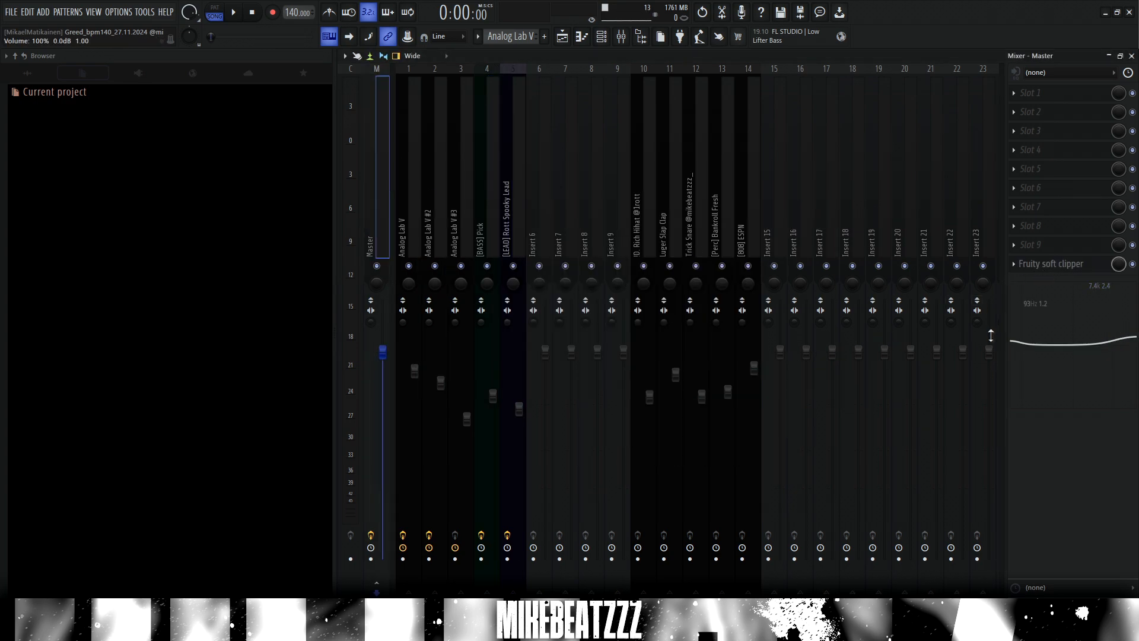
pyautogui.moveTo(1021, 339); pyautogui.dragTo(1026, 336)
pyautogui.click(563, 37)
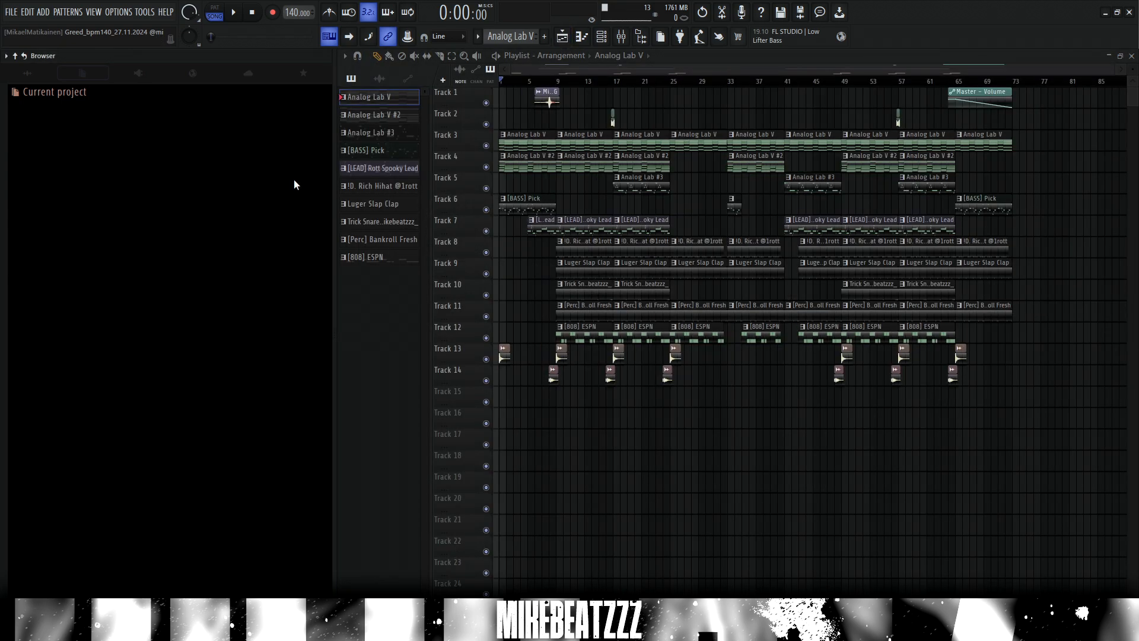
# Step: Check the Luger Slap Clap volume fader in the mixer and return to the playlist
pyautogui.press('F9')
pyautogui.click(676, 373)
pyautogui.press('F9')
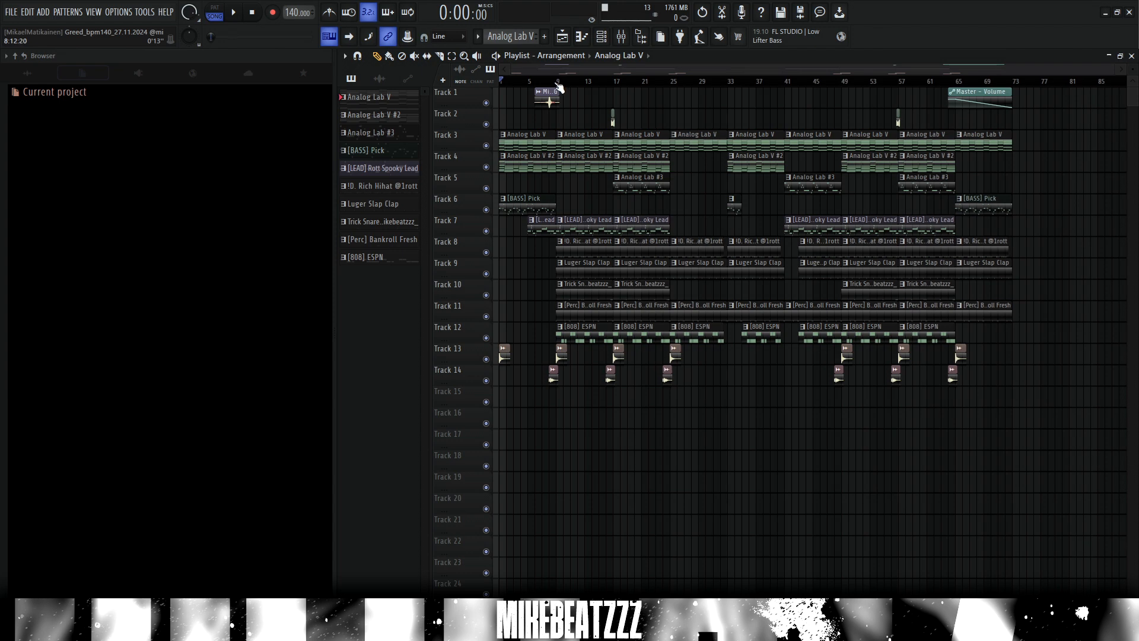
# Step: Point out the drum clips on tracks 8 to 11 and the 808 and FX clips on tracks 12 to 14 by selecting them
pyautogui.moveTo(643, 240); pyautogui.dragTo(643, 349)
pyautogui.keyDown('ctrl'); pyautogui.click(704, 223); pyautogui.keyUp('ctrl')
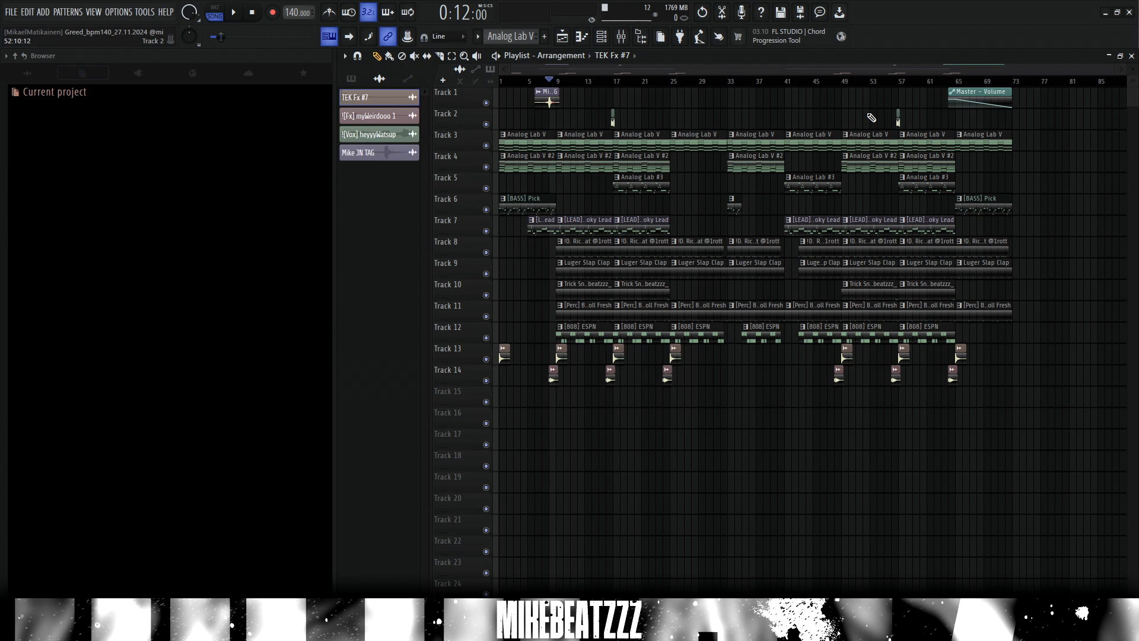
pyautogui.moveTo(551, 237); pyautogui.dragTo(681, 321)
pyautogui.moveTo(710, 335); pyautogui.dragTo(551, 248)
pyautogui.keyDown('ctrl'); pyautogui.click(539, 253); pyautogui.keyUp('ctrl')
pyautogui.moveTo(1048, 398); pyautogui.dragTo(457, 341)
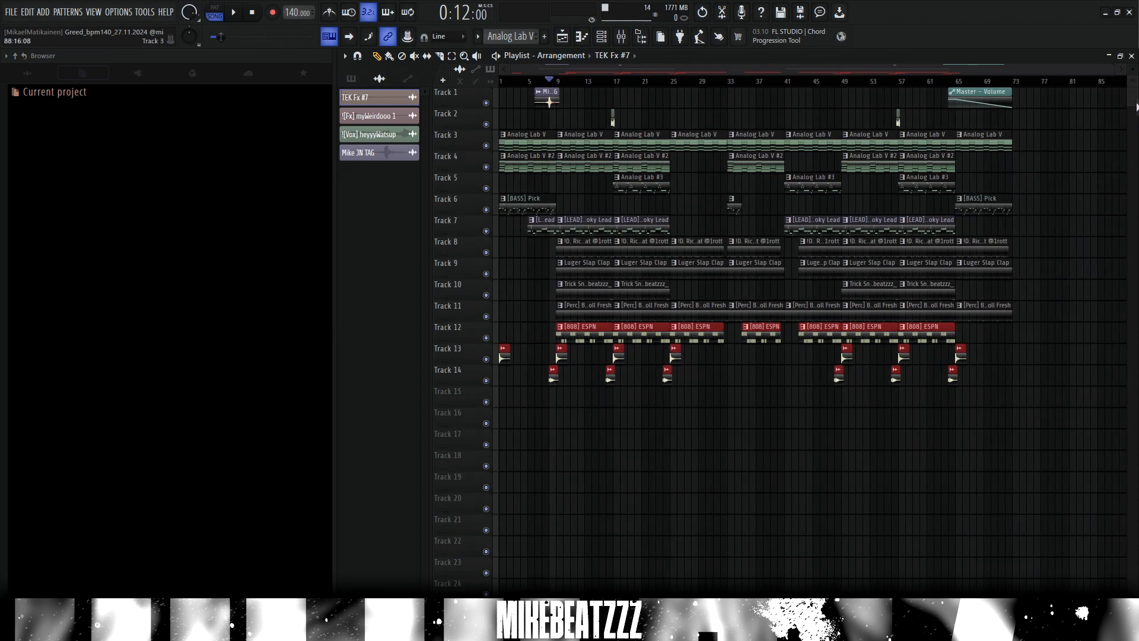
# Step: View the Analog Lab V instrument from the channel rack, reposition its window and return to the arrangement
pyautogui.scroll(2, 1132, 82)
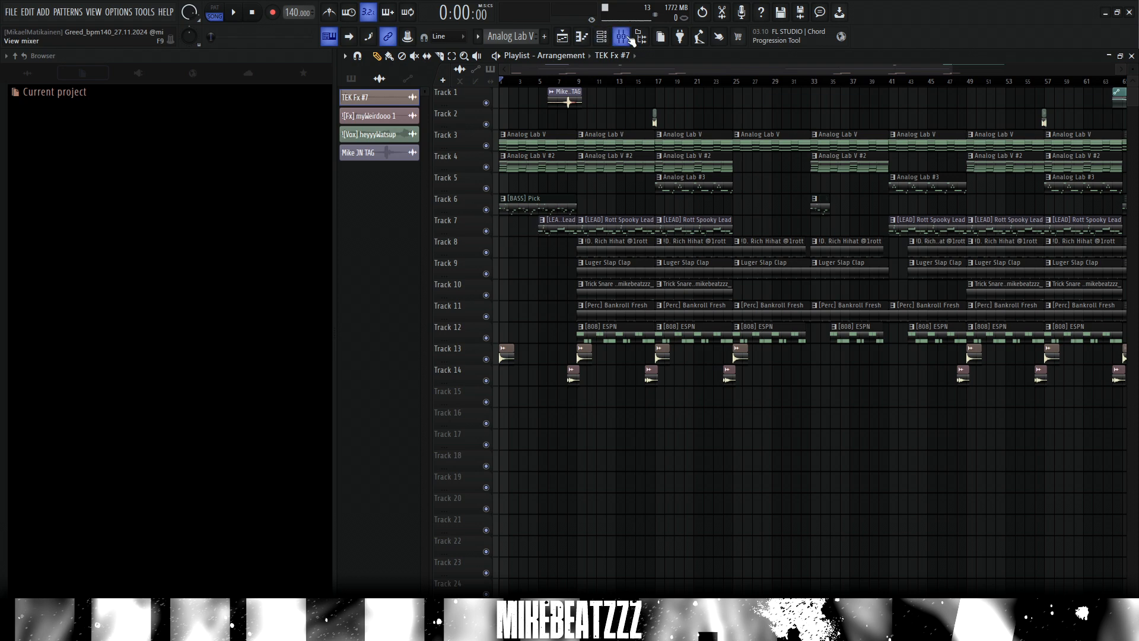
pyautogui.click(622, 37)
pyautogui.click(622, 37)
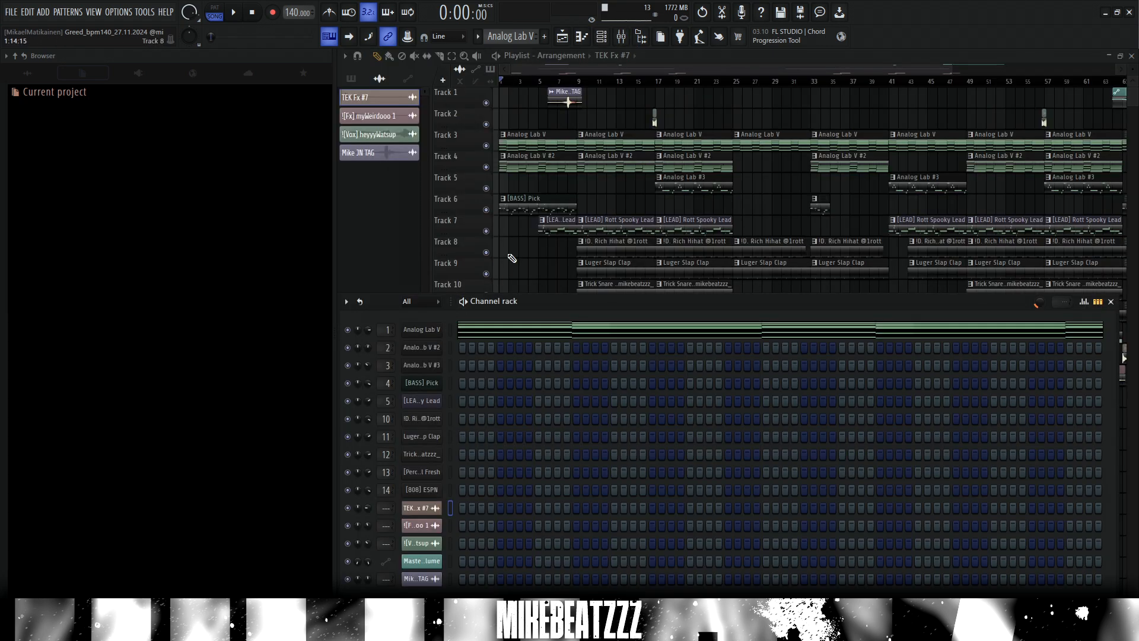
pyautogui.click(437, 339)
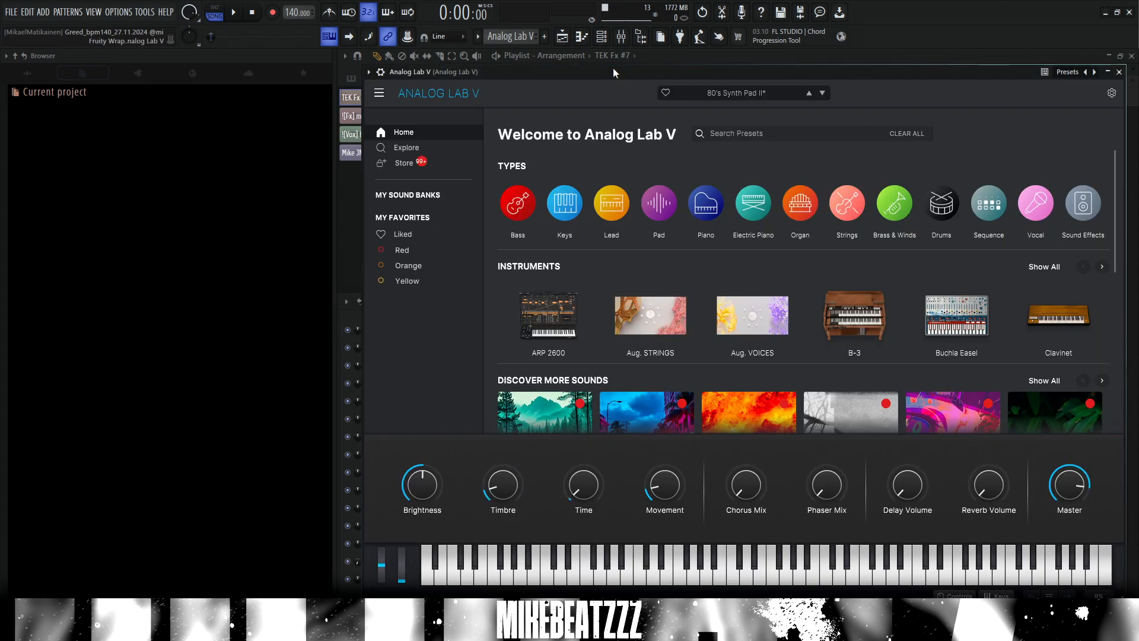
pyautogui.moveTo(613, 67); pyautogui.dragTo(599, 91)
pyautogui.click(663, 112)
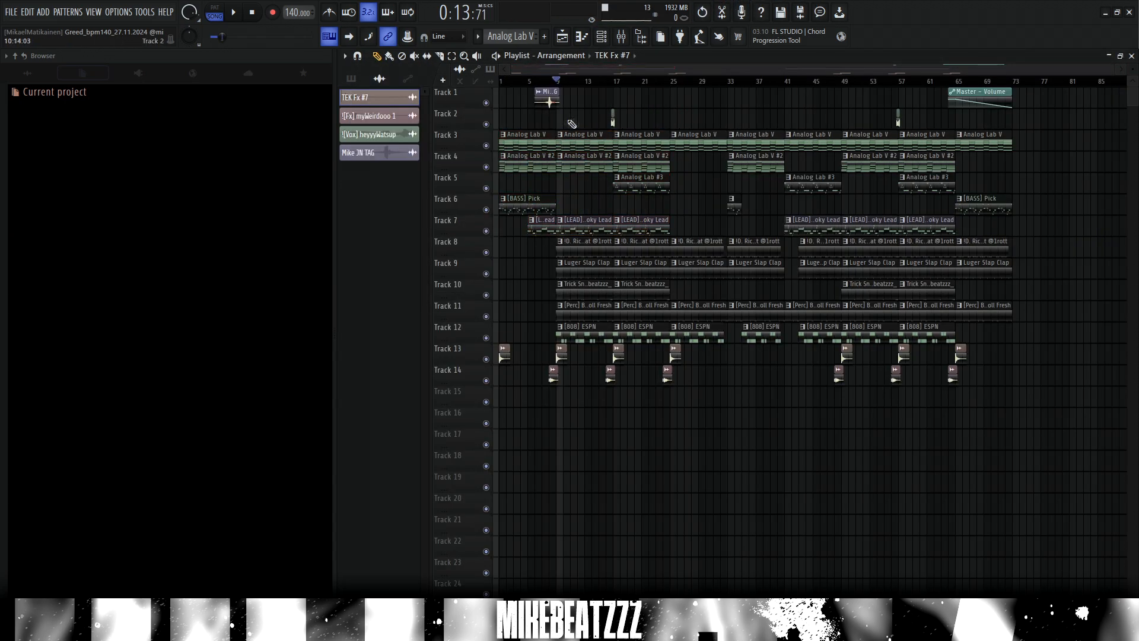
# Step: Select the melodic clips on tracks 3 to 7 around bars 5 to 20 and review their matching mixer tracks
pyautogui.moveTo(531, 136); pyautogui.dragTo(641, 230)
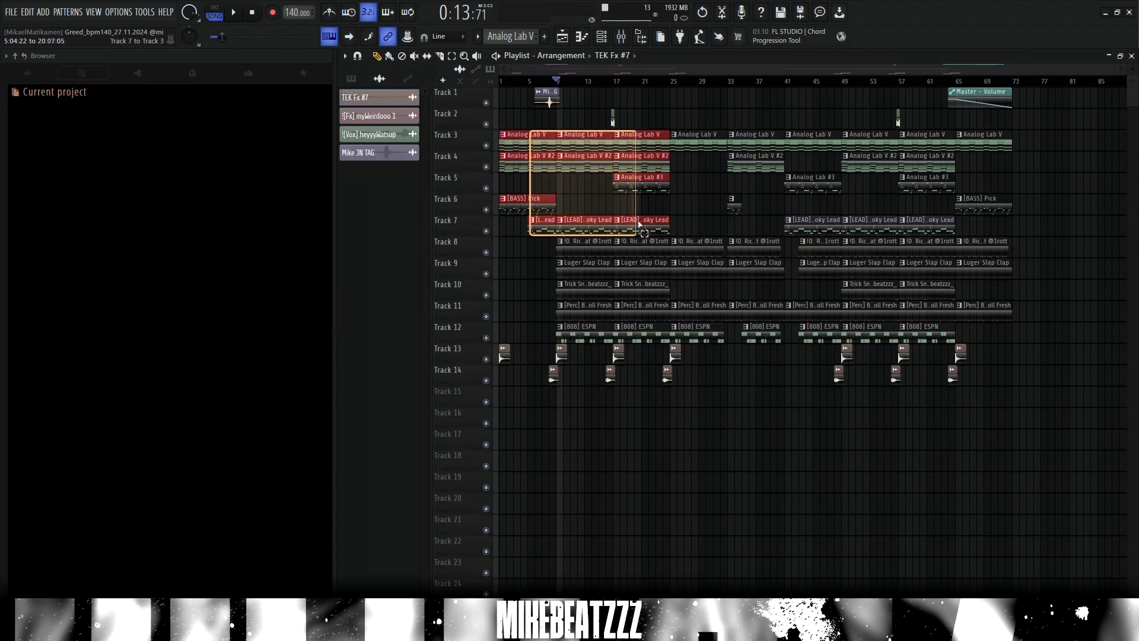
pyautogui.press('F9')
pyautogui.click(467, 199)
pyautogui.click(494, 201)
pyautogui.click(520, 205)
# Step: Lower the Analog Lab V mixer fader slightly and the Analog Lab V #2 fader to about -3.8 dB
pyautogui.click(415, 223)
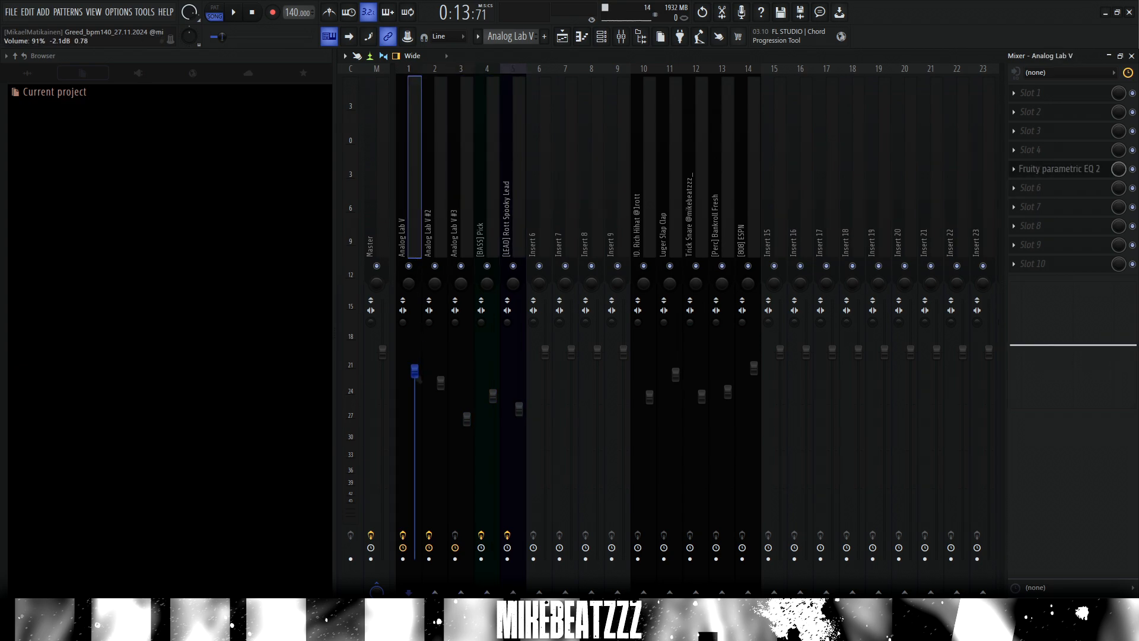
pyautogui.click(440, 383)
pyautogui.press('F9')
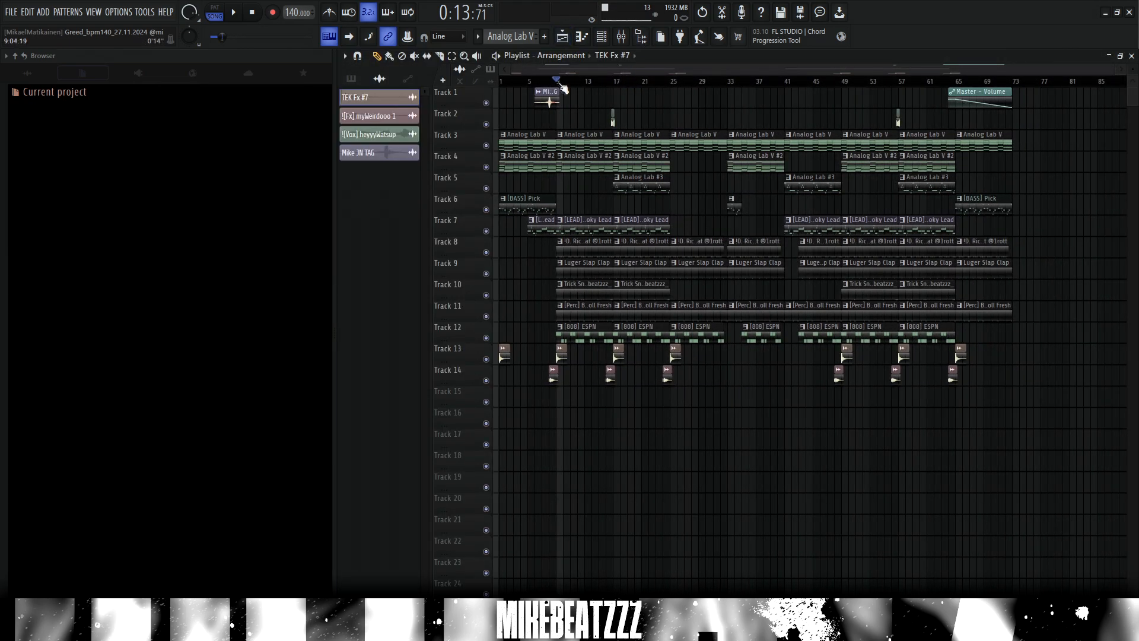
# Step: Solo track 3 in the playlist and set the time selection from bar 9 to bar 17
pyautogui.scroll(3, 549, 92)
pyautogui.rightClick(486, 146)
pyautogui.moveTo(560, 89); pyautogui.dragTo(828, 82)
# Step: Listen to the soloed Analog Lab V part with its Fruity parametric EQ 2 bypassed, stopping playback when done
pyautogui.press('space')
pyautogui.press('F9')
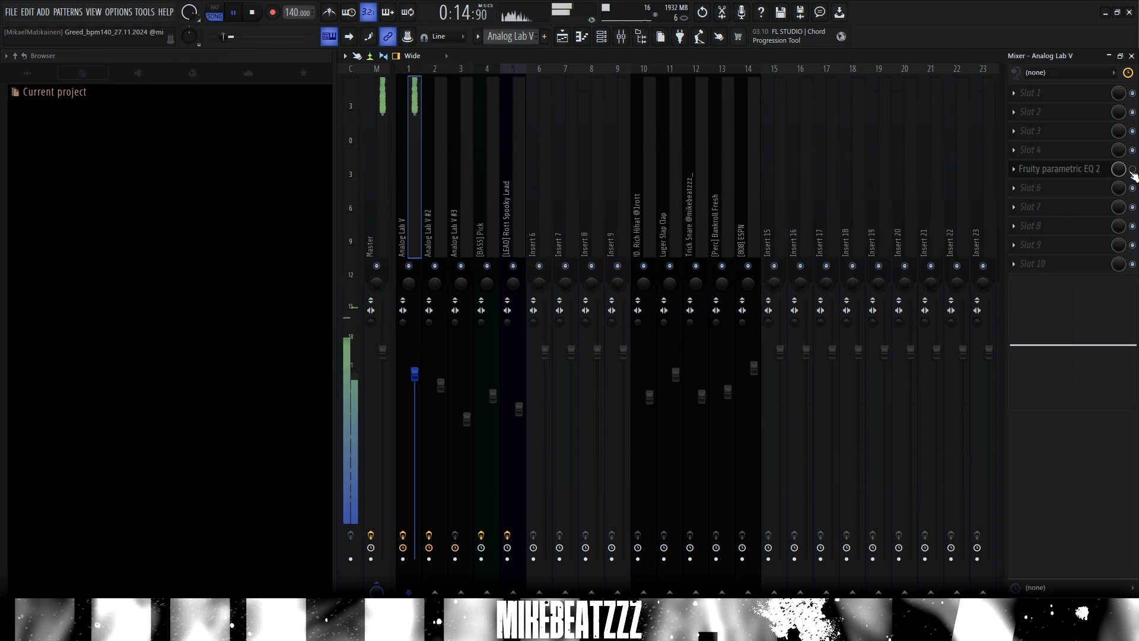
pyautogui.click(563, 37)
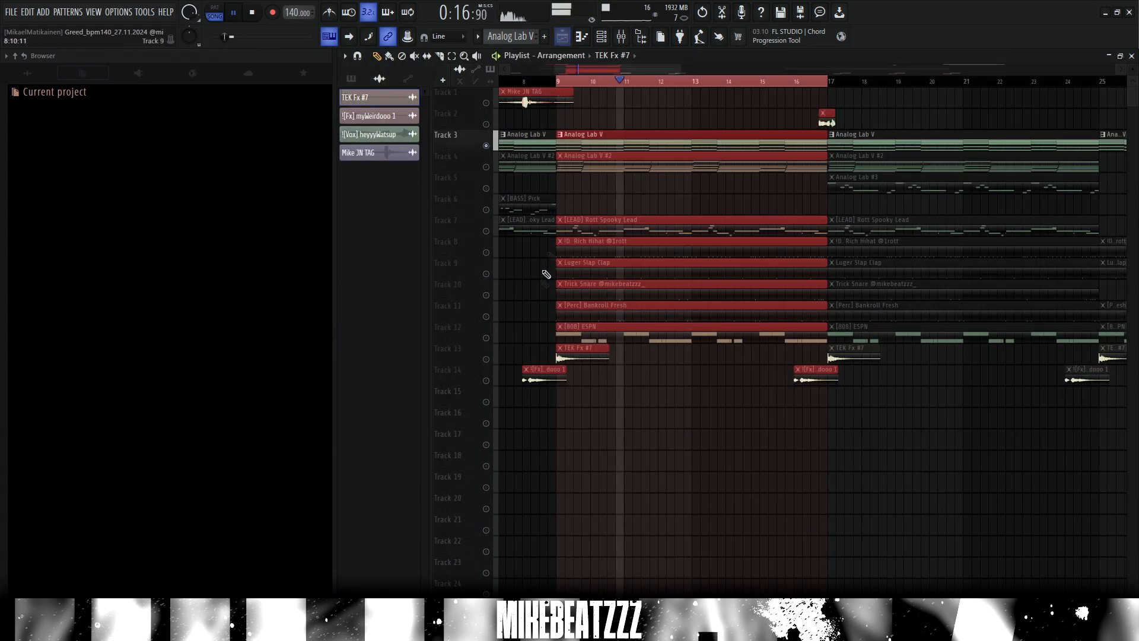
pyautogui.press('space')
pyautogui.press('F9')
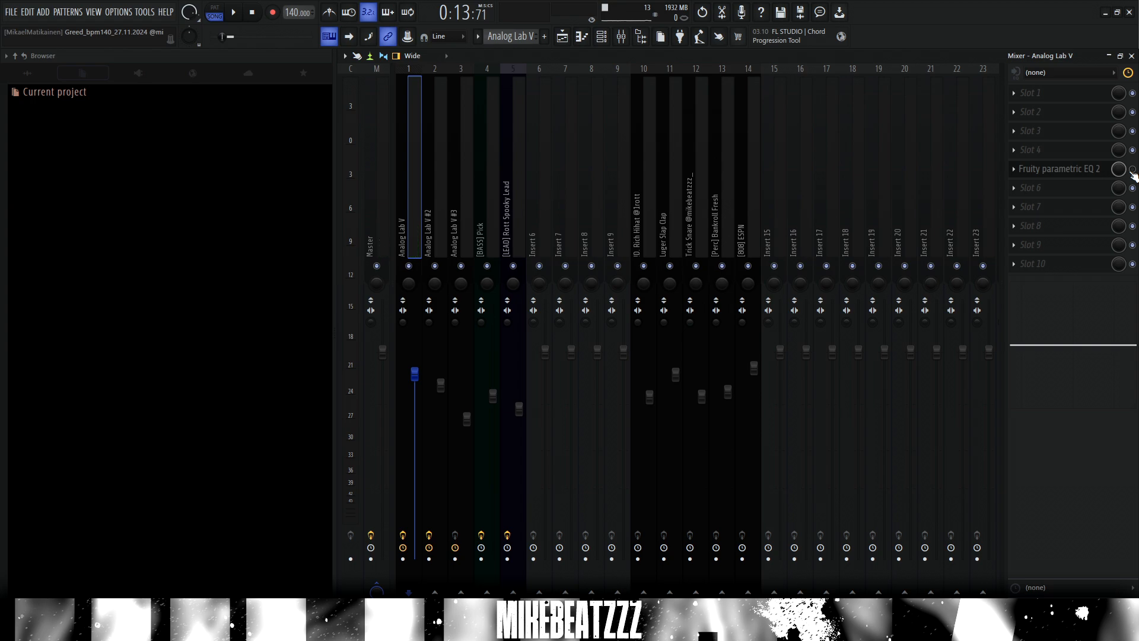
# Step: In Analog Lab V's Fruity parametric EQ 2, shift band 1 slightly lower in frequency, raise the high shelf band 7 and lower band 2
pyautogui.moveTo(487, 253); pyautogui.dragTo(487, 317)
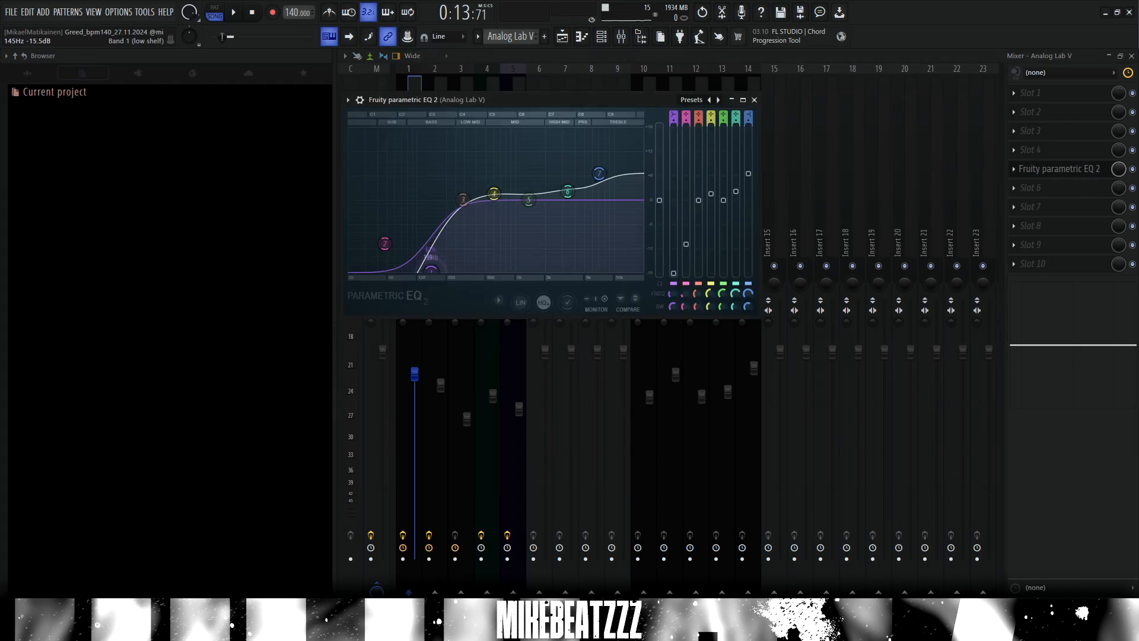
pyautogui.moveTo(431, 269); pyautogui.dragTo(429, 268)
pyautogui.moveTo(599, 173); pyautogui.dragTo(595, 167)
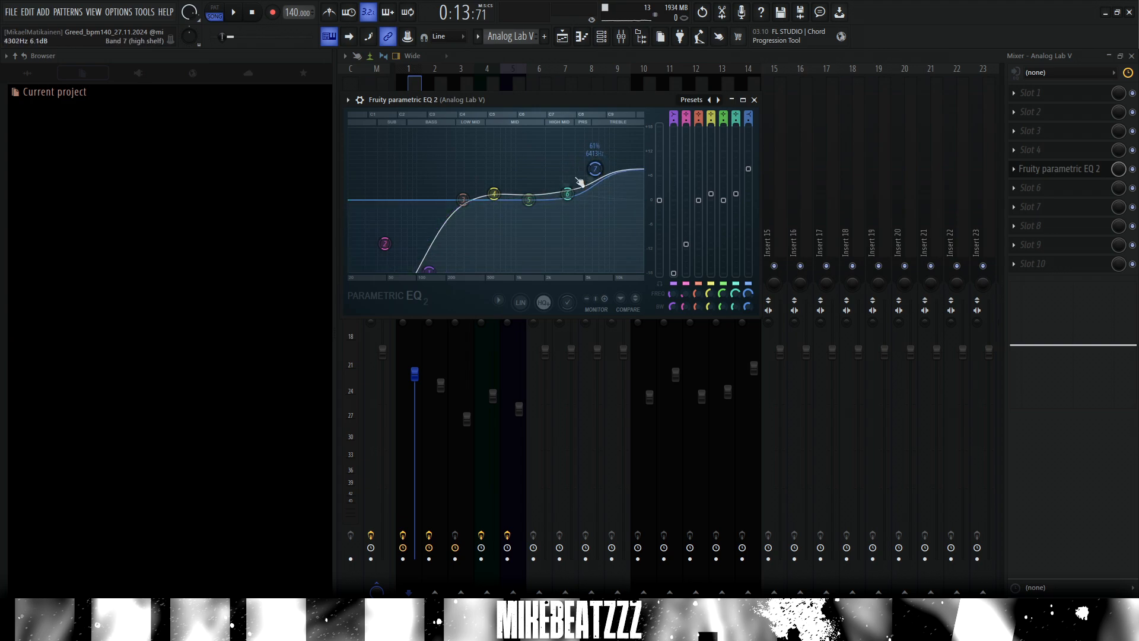
pyautogui.moveTo(386, 243)
pyautogui.mouseDown()
pyautogui.moveTo(382, 232)
pyautogui.moveTo(386, 255)
pyautogui.mouseUp()
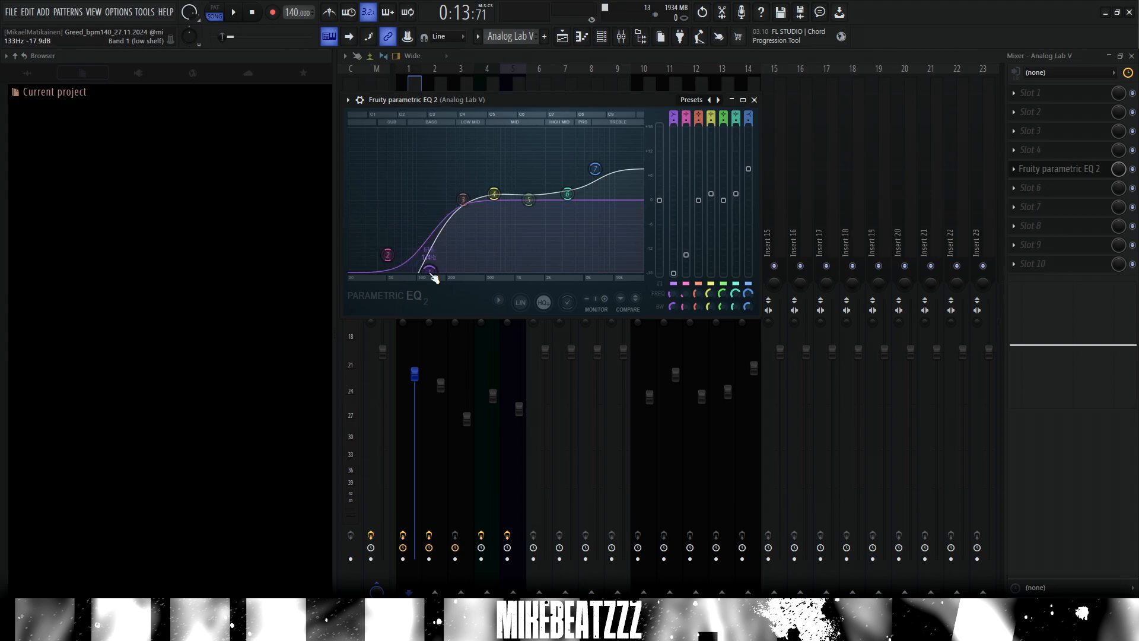
pyautogui.click(446, 77)
# Step: Solo track 4 in the playlist and play it from bar 9
pyautogui.press('F5')
pyautogui.rightClick(485, 166)
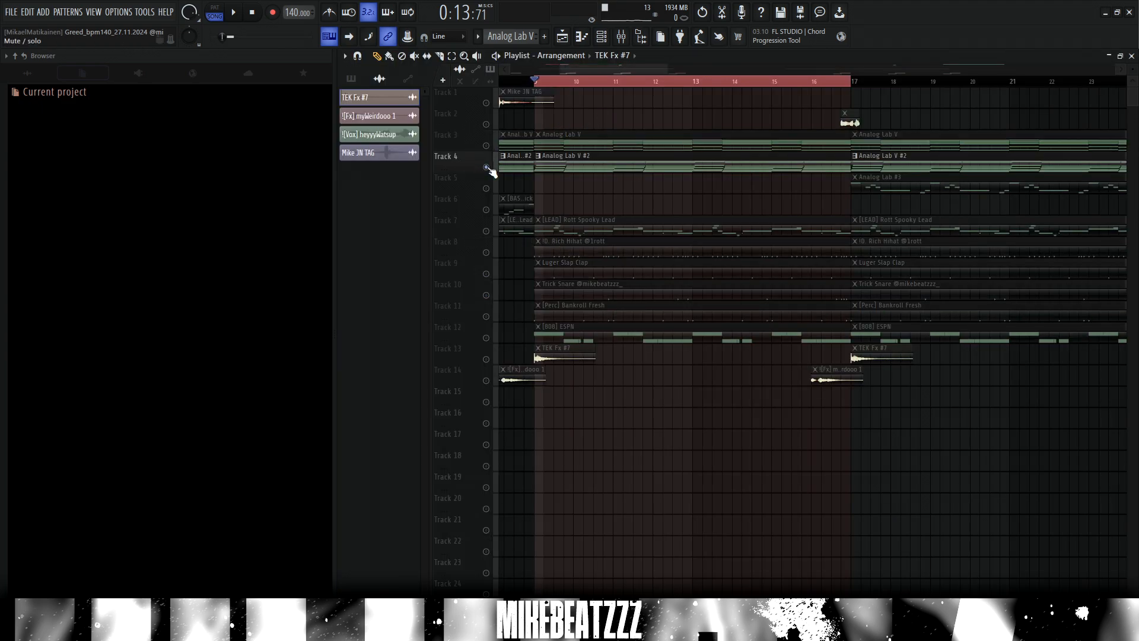
pyautogui.press('space')
# Step: Locate the Analog Lab V #2 channel and inspect its mixer track and Fruity parametric EQ 2 during playback
pyautogui.click(601, 37)
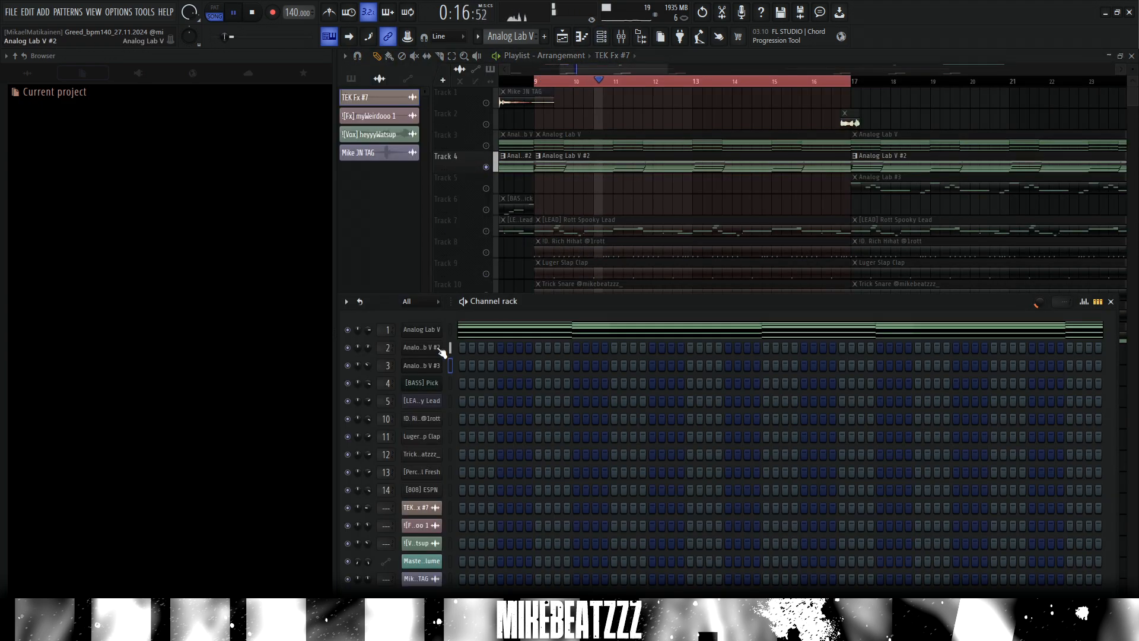
pyautogui.click(439, 348)
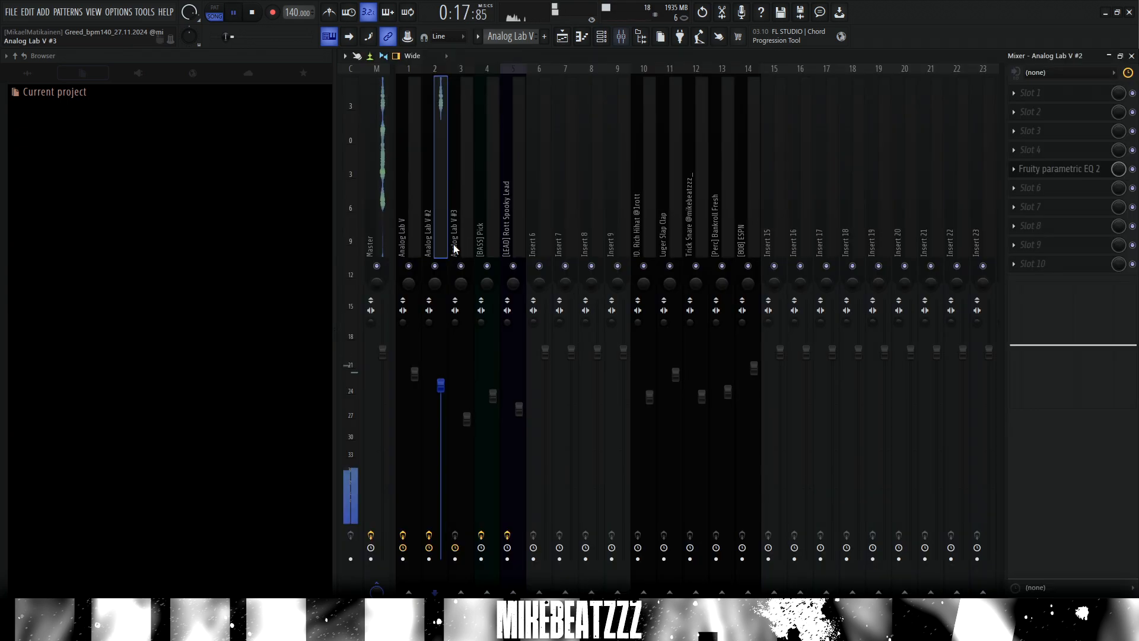
pyautogui.click(621, 37)
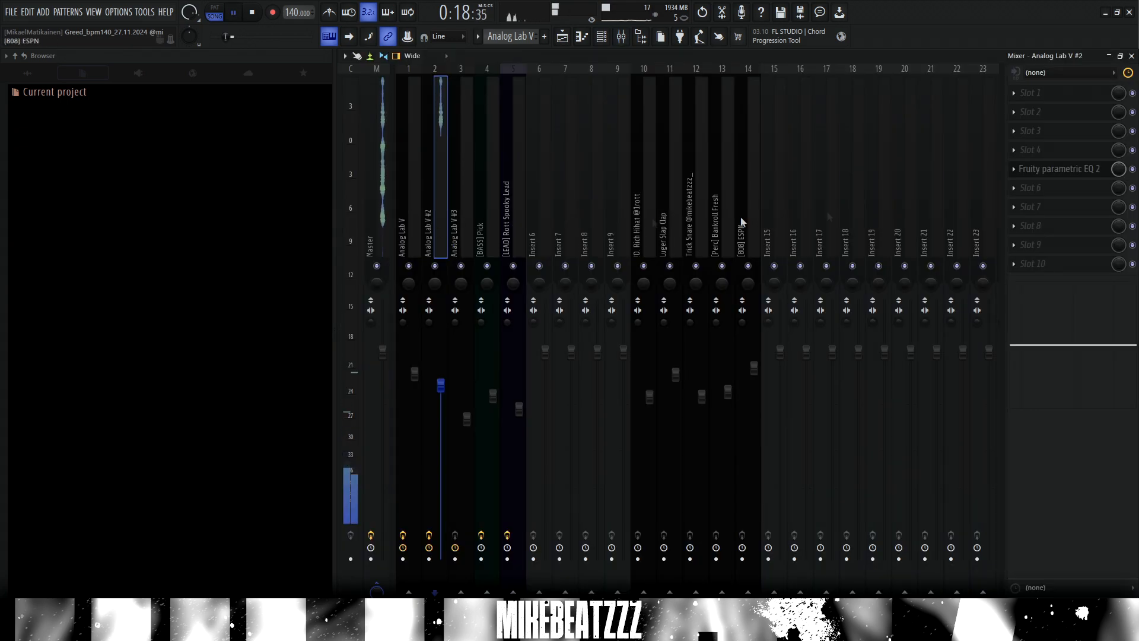
pyautogui.click(1050, 168)
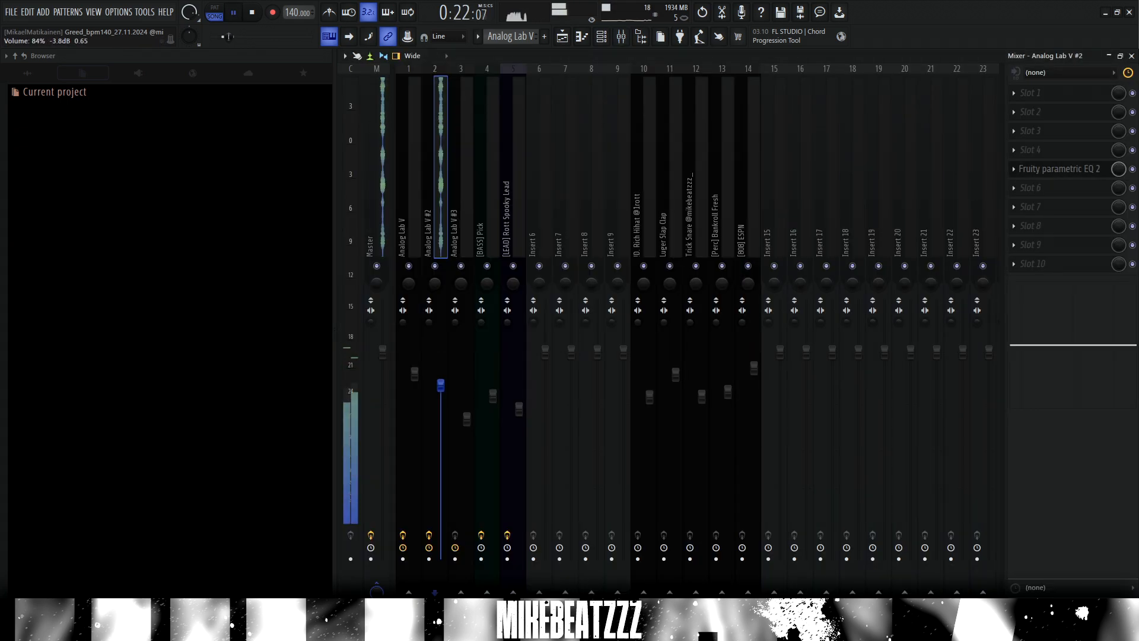
# Step: Stop playback, solo track 5 in the playlist and place the playhead at bar 17
pyautogui.click(562, 37)
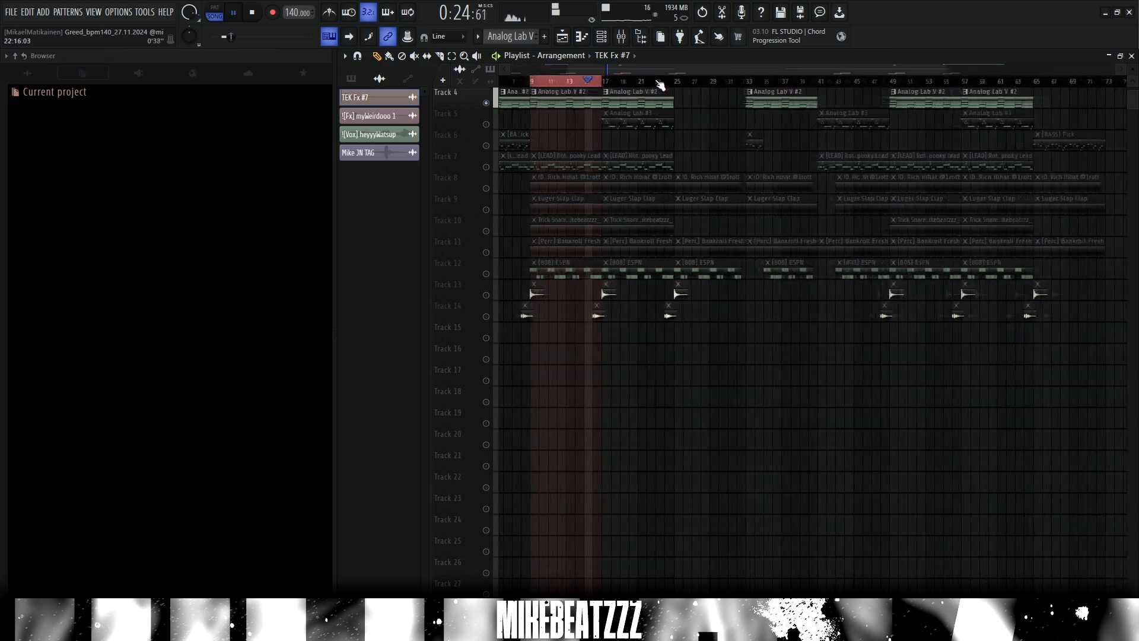
pyautogui.scroll(2, 657, 82)
pyautogui.scroll(3, 534, 210)
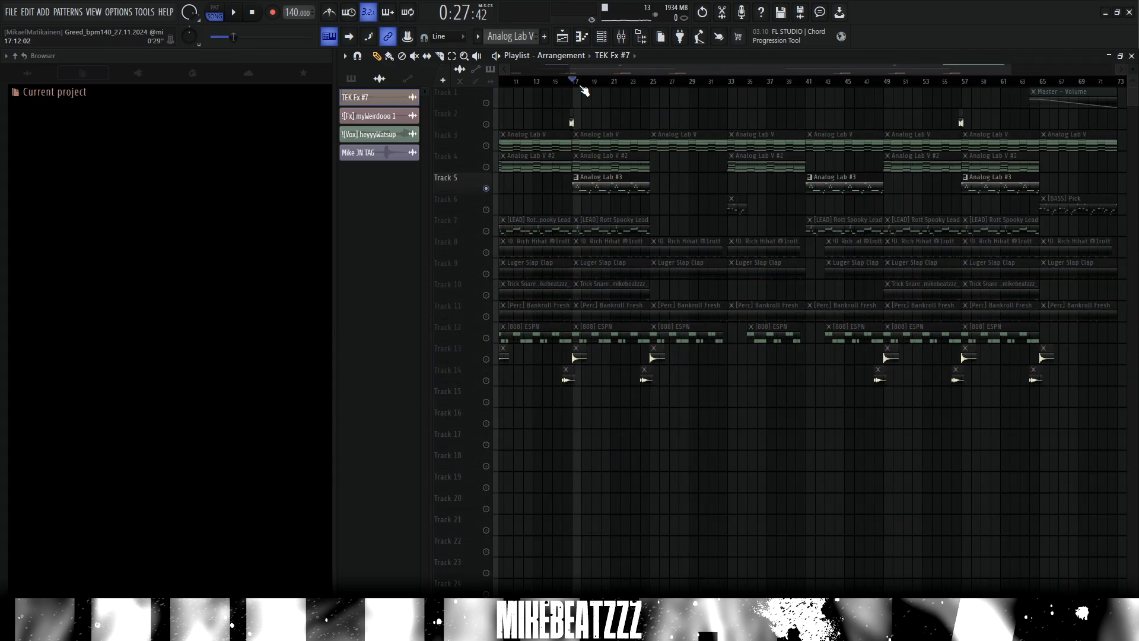
pyautogui.scroll(4, 586, 83)
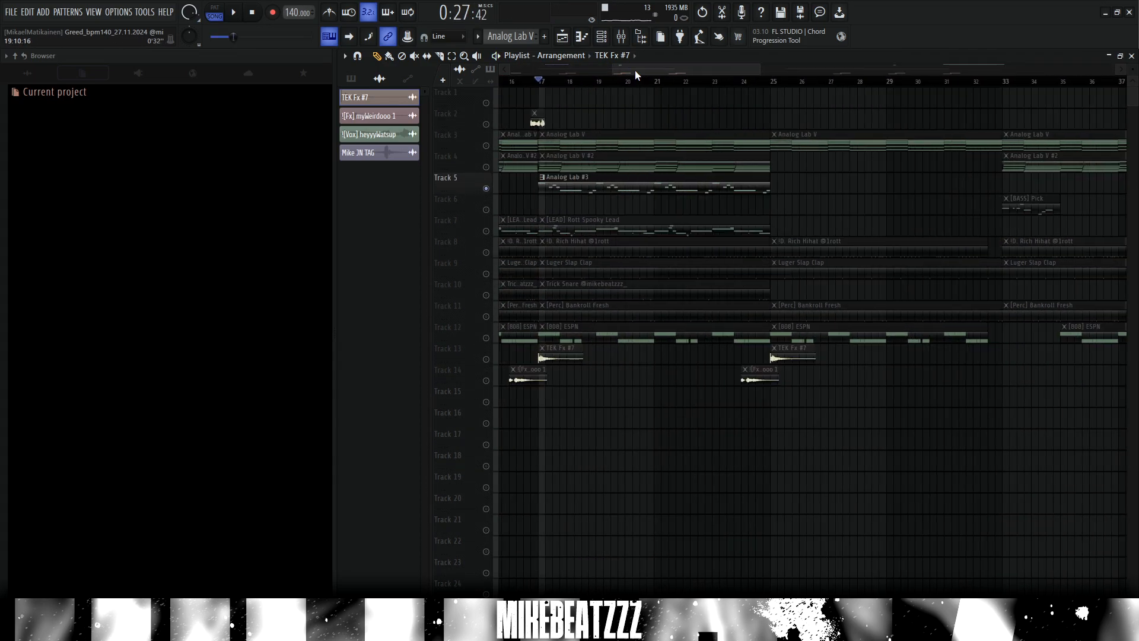
pyautogui.moveTo(632, 71); pyautogui.dragTo(629, 68)
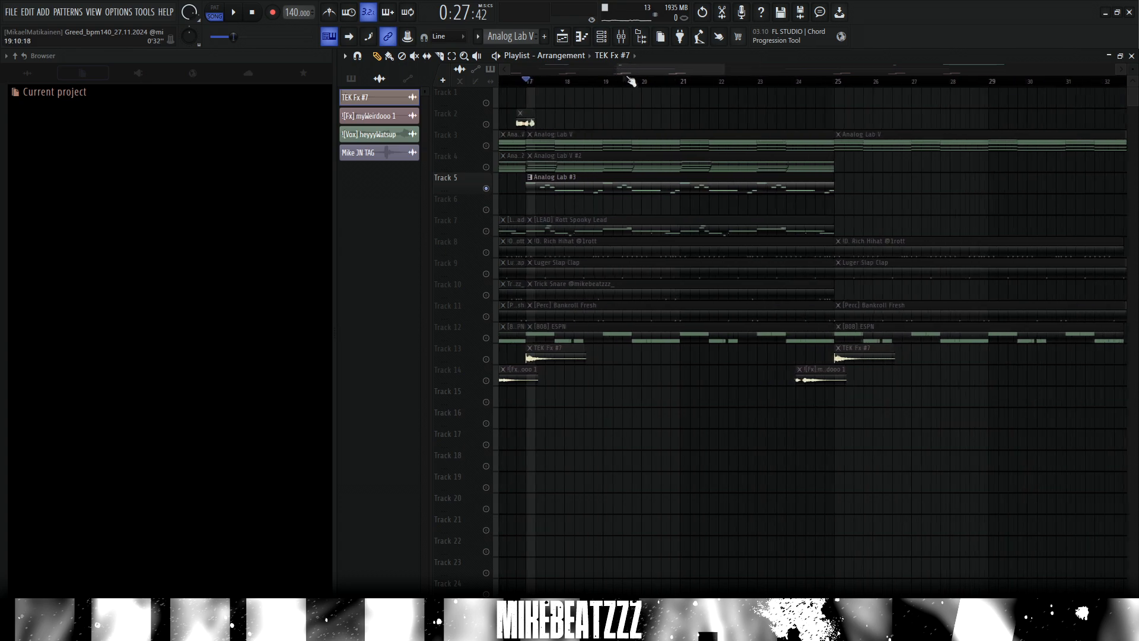
# Step: Open the Analog Lab V #3 instrument from the channel rack
pyautogui.click(621, 37)
pyautogui.press('F9')
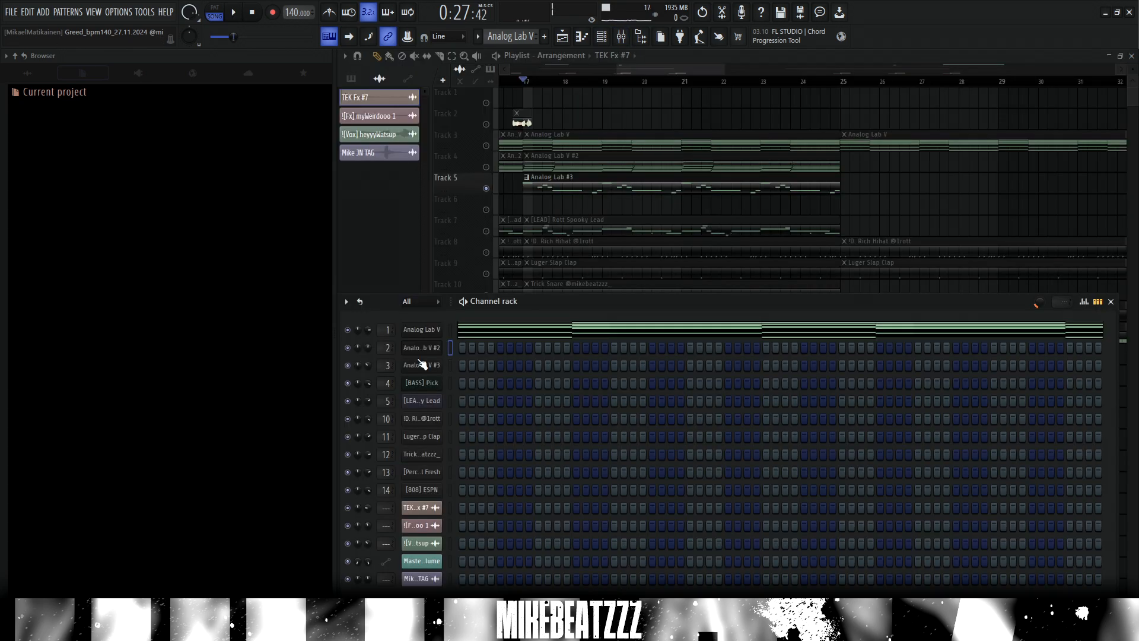
pyautogui.click(422, 363)
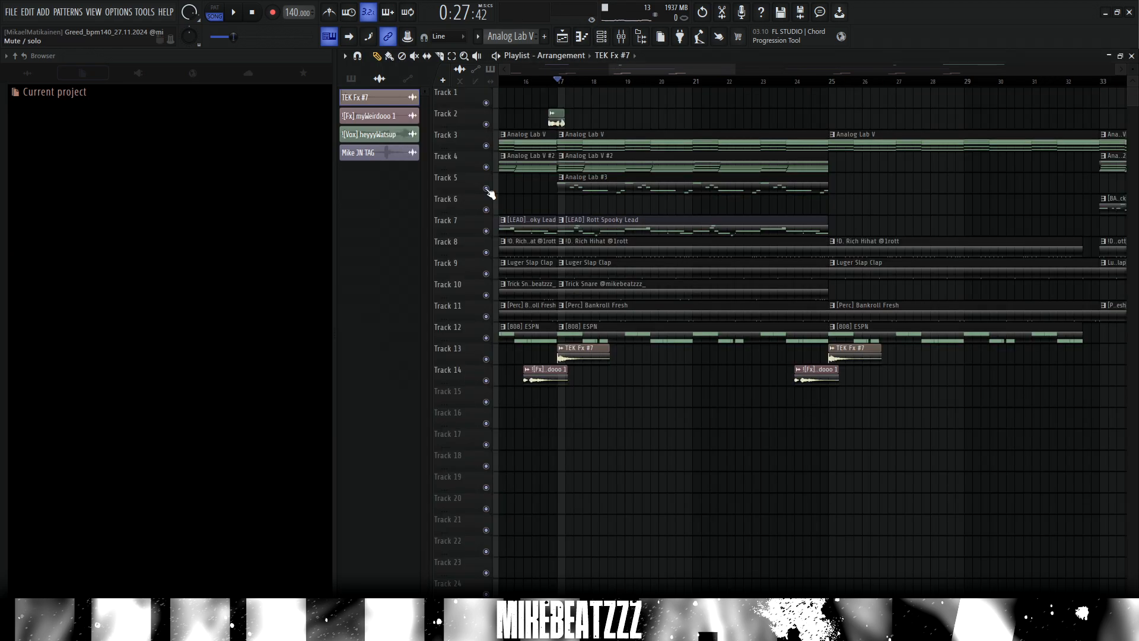
# Step: Toggle solo on playlist track 5 and inspect the built-in EQ and effect slots of the Analog Lab V #3 mixer track
pyautogui.rightClick(490, 189)
pyautogui.rightClick(489, 189)
pyautogui.scroll(-3, 579, 84)
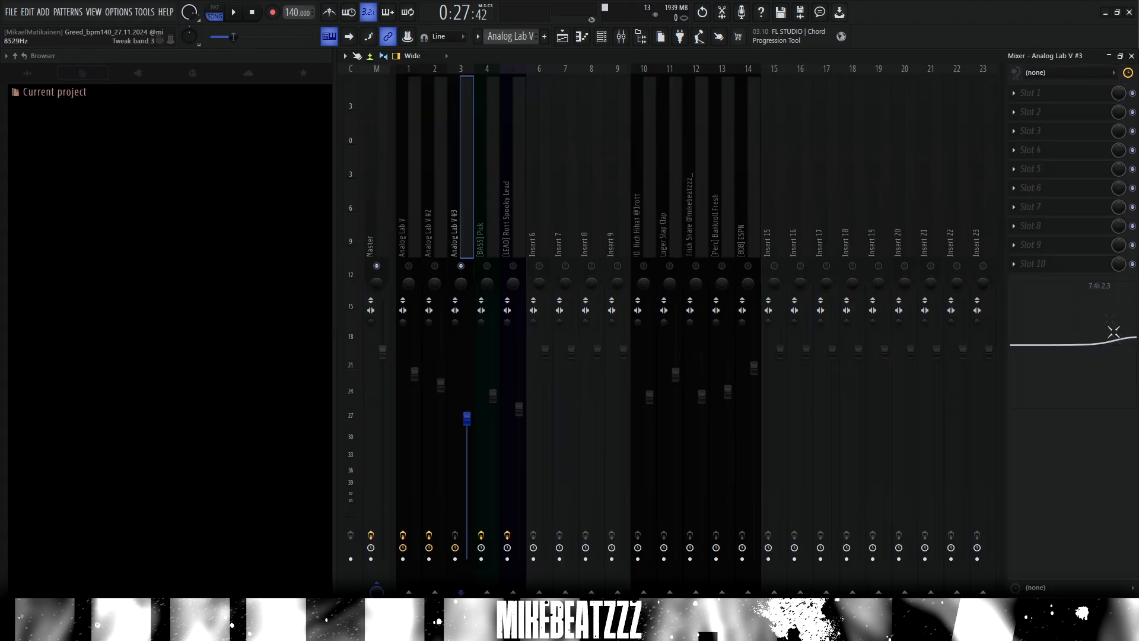
pyautogui.click(1047, 95)
pyautogui.click(1058, 201)
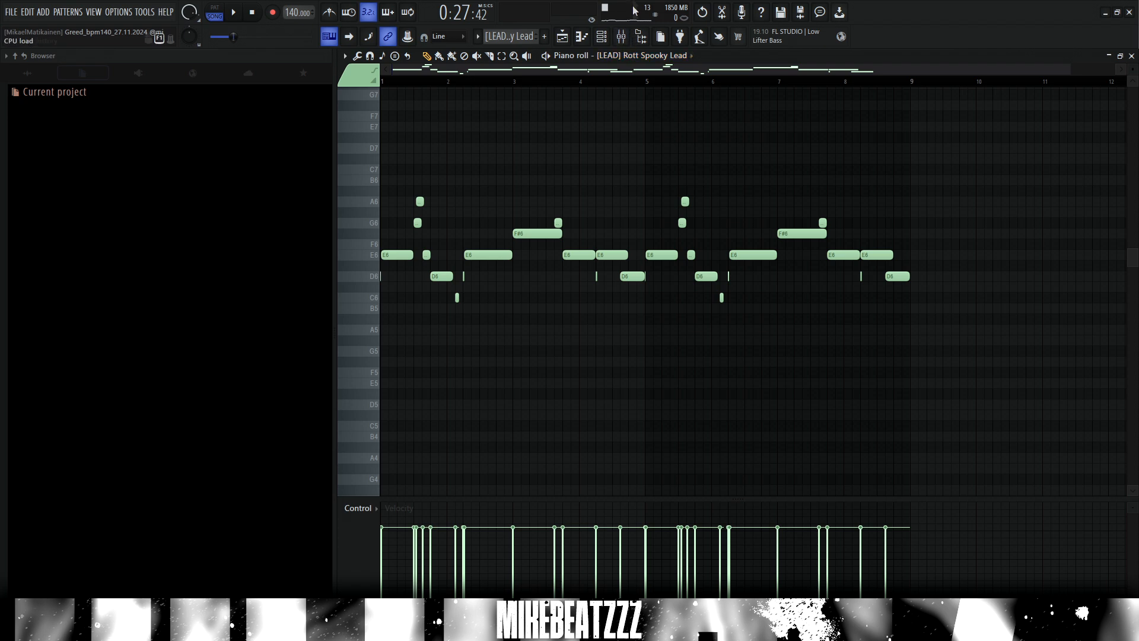
# Step: Check the [LEAD] Rott Spooky Lead instrument and look over its melody notes in the piano roll
pyautogui.click(601, 37)
pyautogui.press('m')
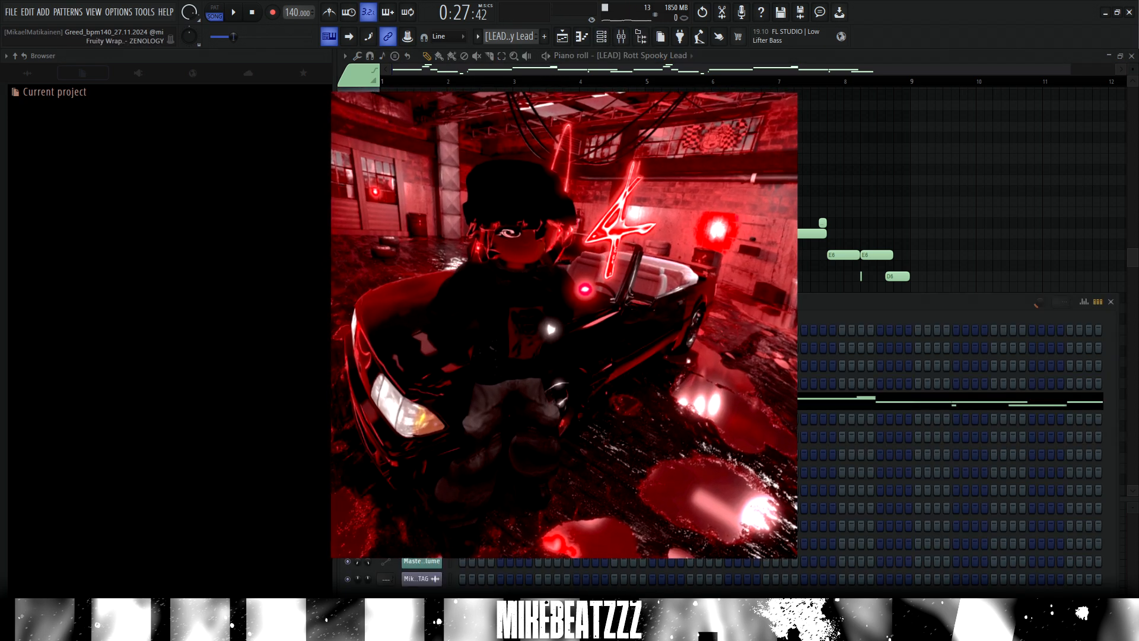
pyautogui.click(476, 82)
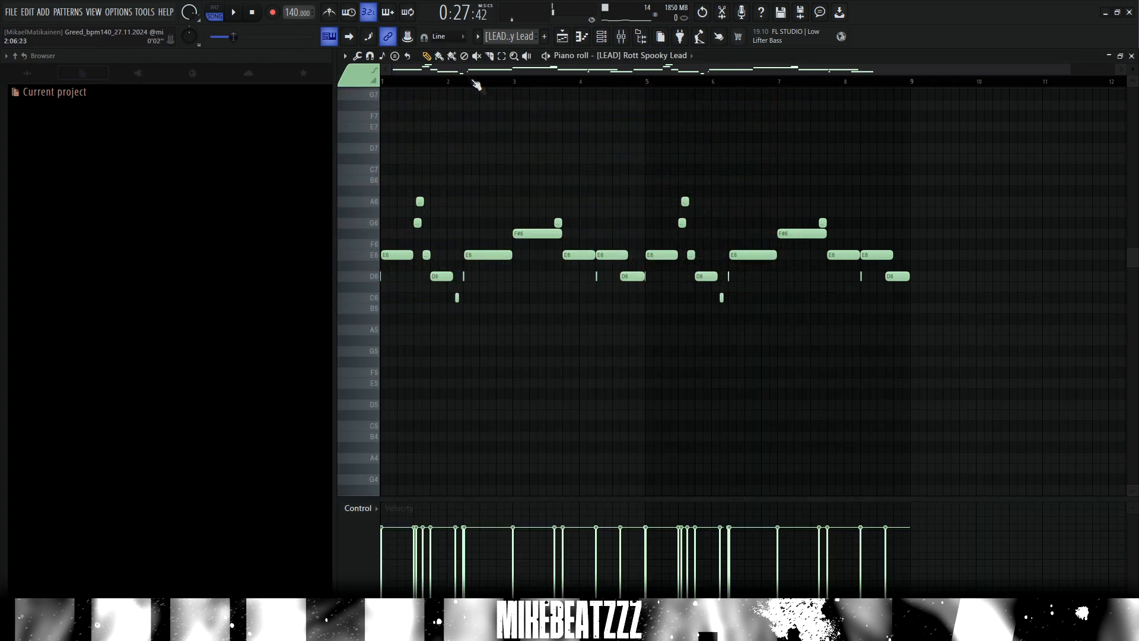
pyautogui.scroll(4, 442, 71)
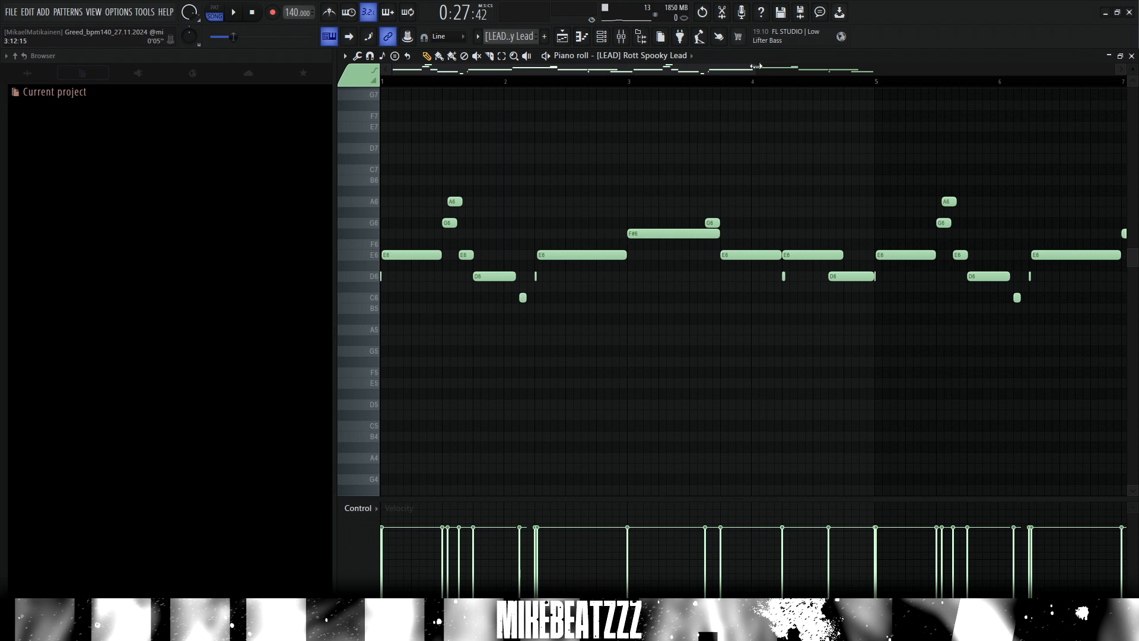
pyautogui.moveTo(755, 66); pyautogui.dragTo(631, 85)
pyautogui.scroll(-4, 595, 86)
pyautogui.scroll(3, 593, 94)
pyautogui.click(491, 206)
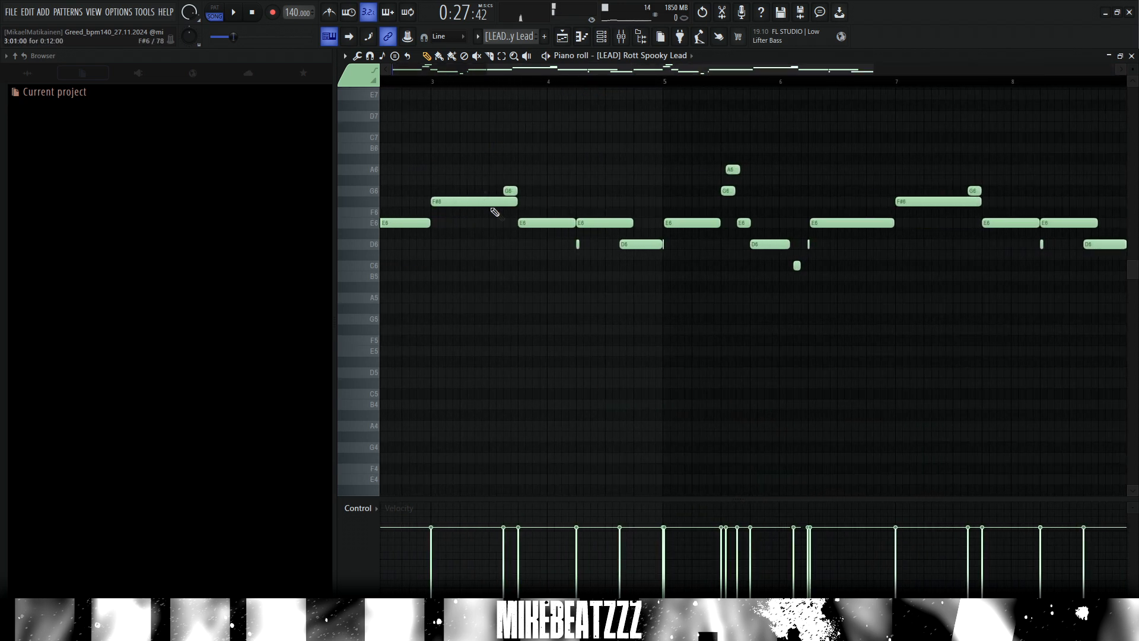
# Step: Inspect Fruity Reeverb 2 on the [LEAD] Rott Spooky Lead mixer track and switch the effect off during playback
pyautogui.press('F9')
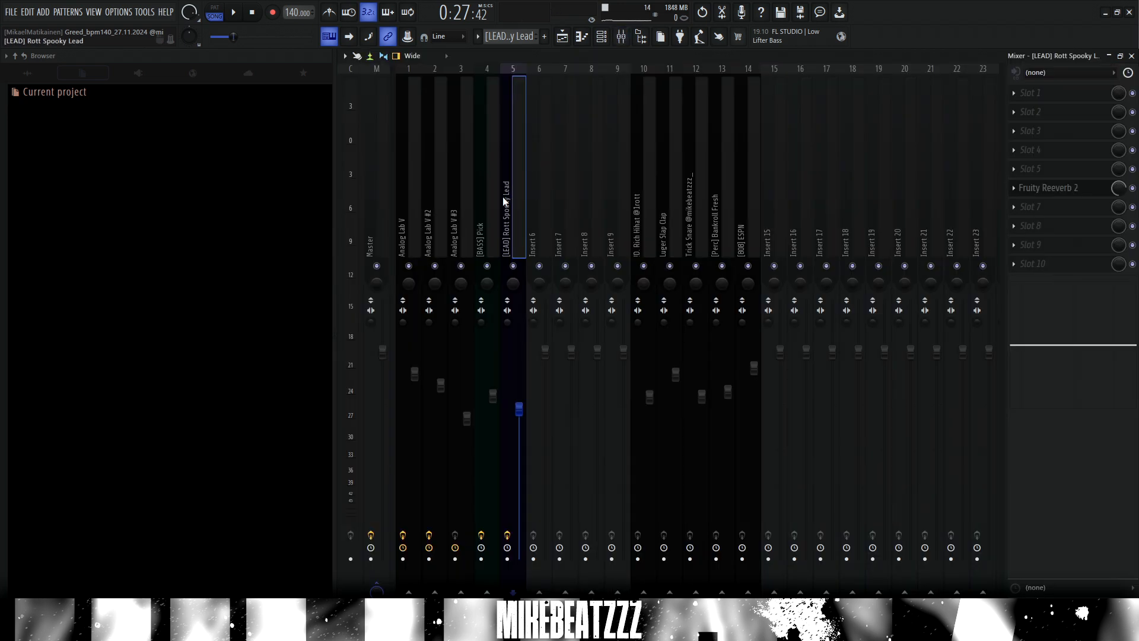
pyautogui.click(1032, 189)
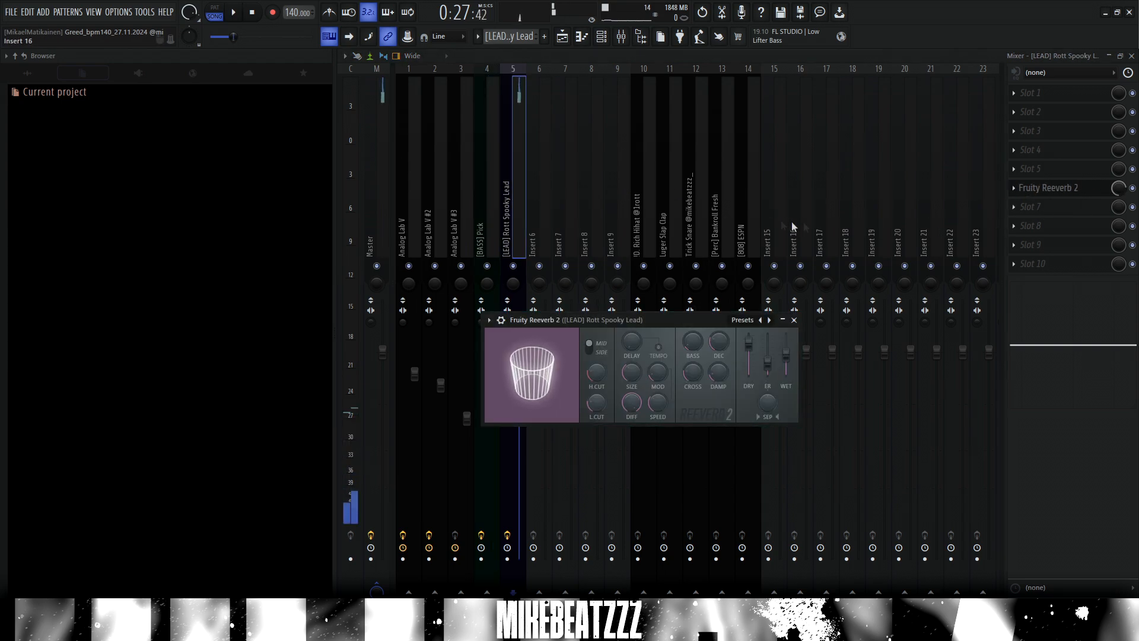
pyautogui.press('space')
pyautogui.click(1132, 189)
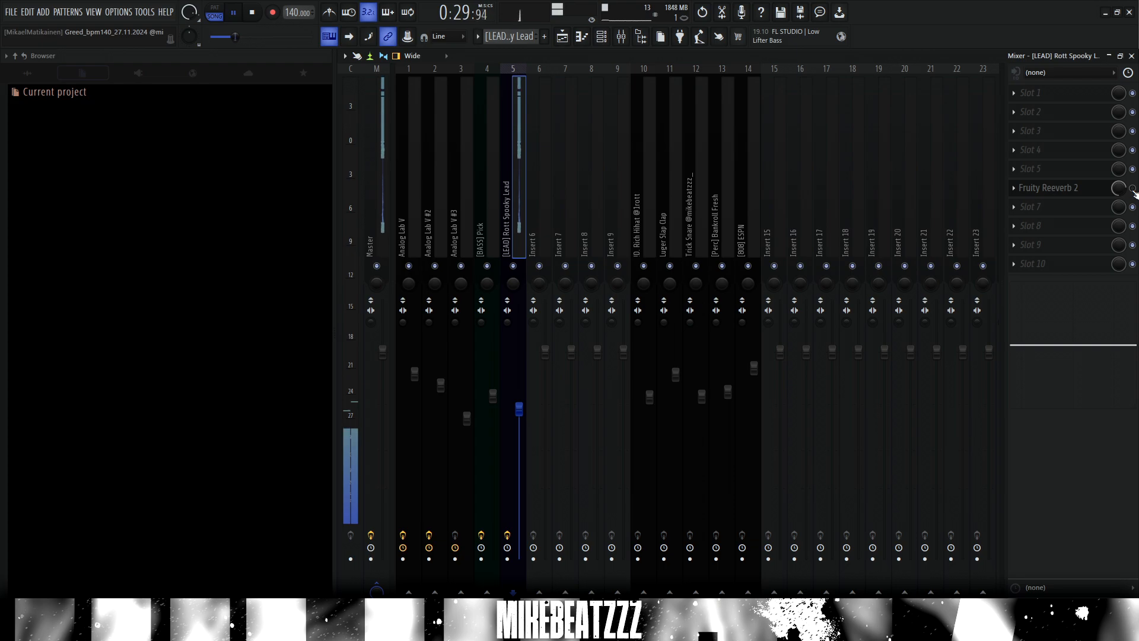
pyautogui.press('space')
# Step: Select the melodic clips on playlist tracks 3 to 7 between bars 17 and 25
pyautogui.press('F5')
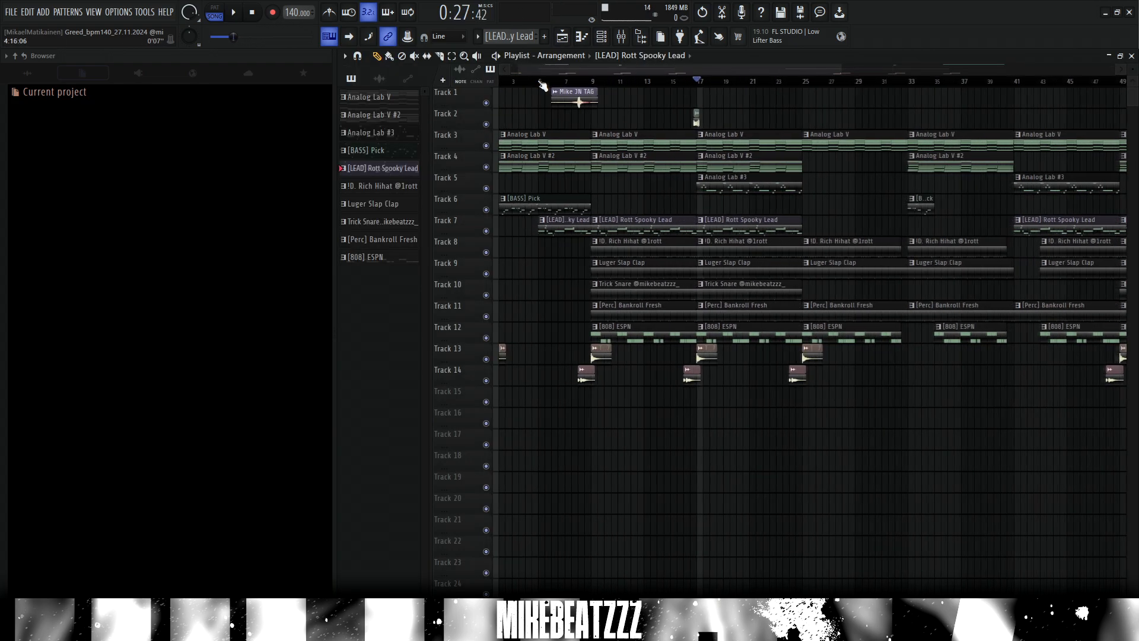
pyautogui.scroll(-1, 541, 84)
pyautogui.moveTo(735, 116); pyautogui.dragTo(767, 218)
pyautogui.scroll(1, 541, 83)
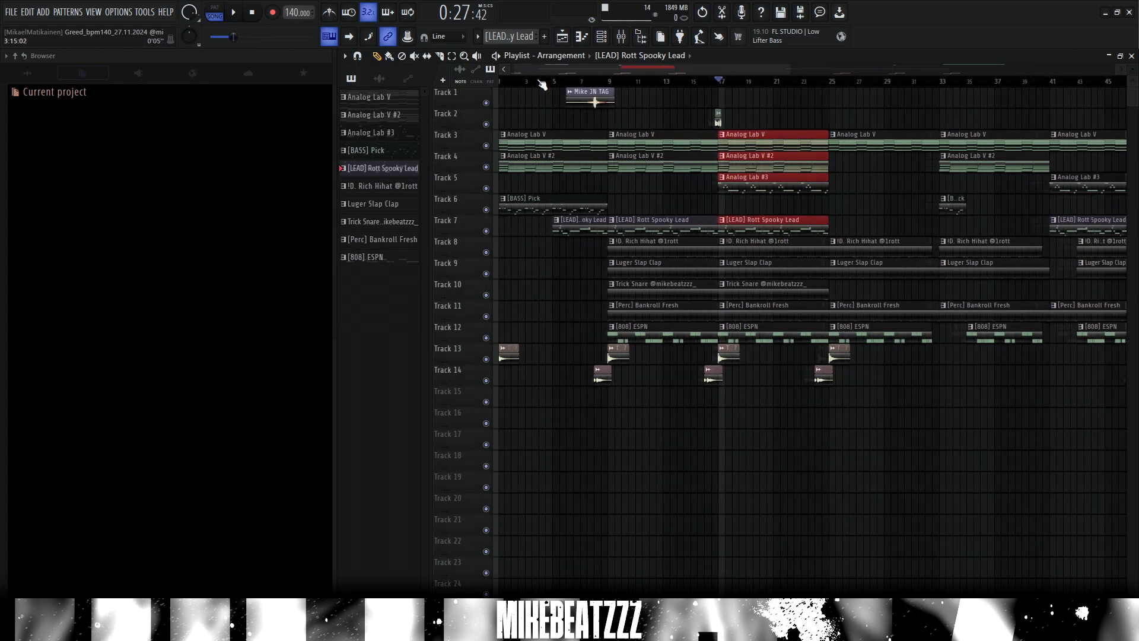
# Step: Place the playhead at bar 1, solo track 6 in the playlist and start playback
pyautogui.scroll(2, 541, 83)
pyautogui.click(501, 81)
pyautogui.rightClick(487, 210)
pyautogui.press('space')
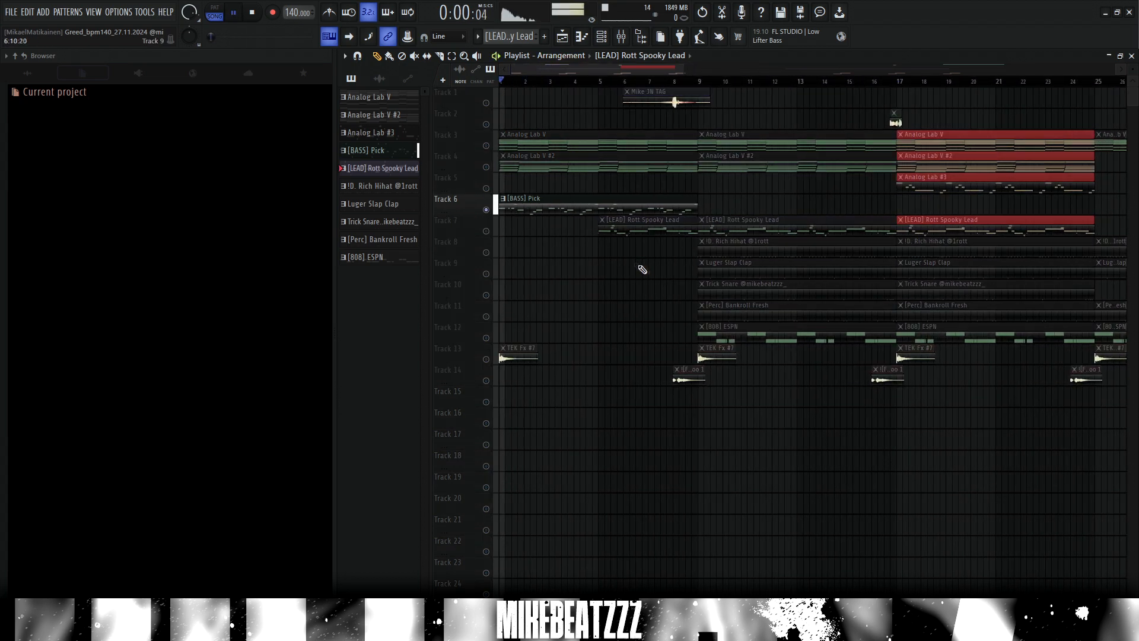
# Step: Stop playback, open Fruity parametric EQ 2 on the [BASS] Pick mixer track and adjust its low-frequency bands
pyautogui.doubleClick(554, 208)
pyautogui.scroll(1, 547, 85)
pyautogui.press('space')
pyautogui.press('F9')
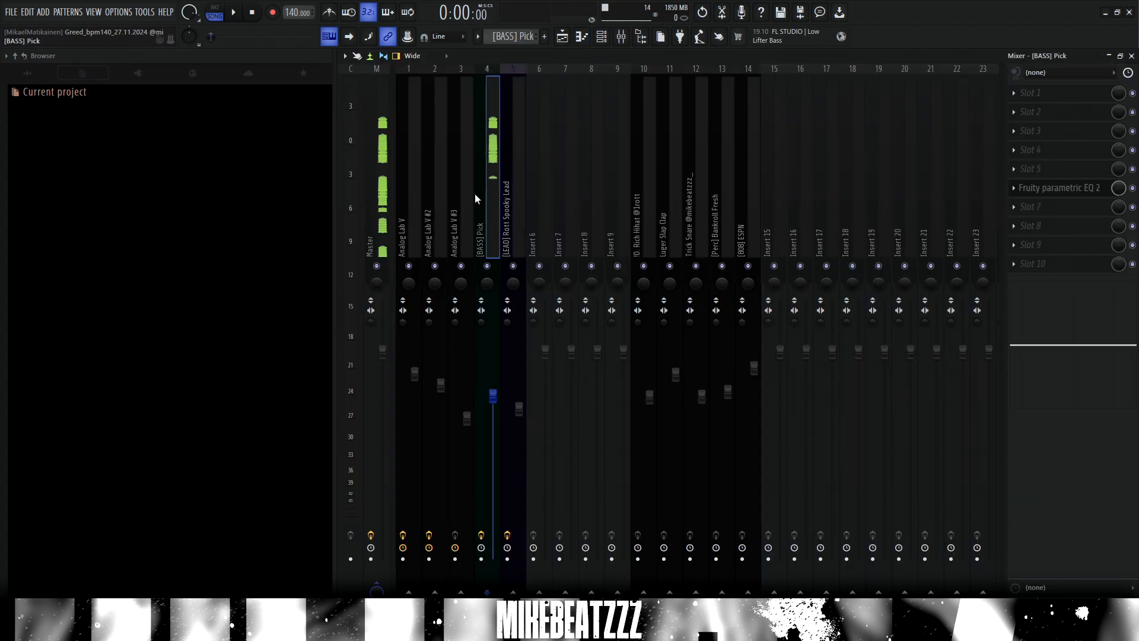
pyautogui.click(1047, 187)
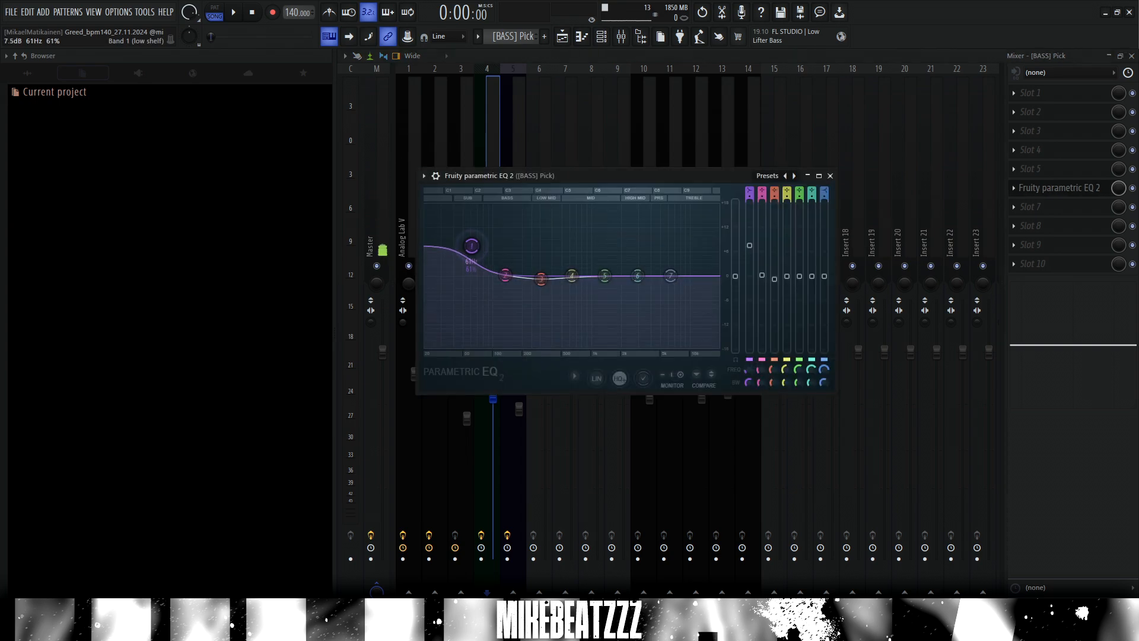
pyautogui.moveTo(472, 246); pyautogui.dragTo(514, 276)
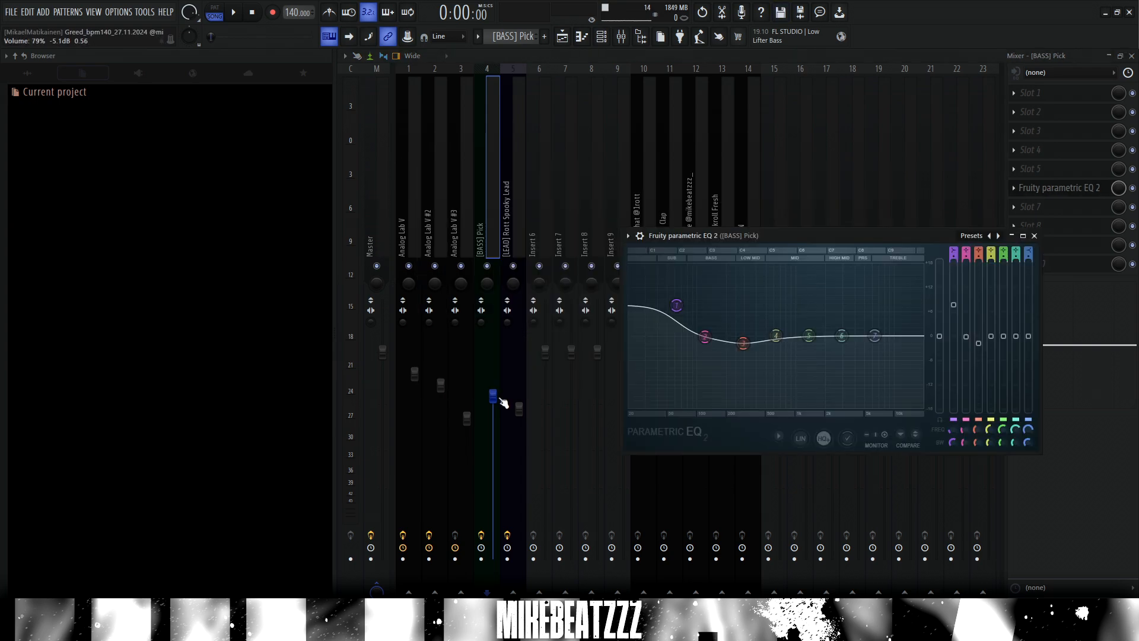
# Step: Lower the [BASS] Pick mixer volume to about 68% (-7.8 dB) and return to the playlist
pyautogui.moveTo(494, 398); pyautogui.dragTo(493, 395)
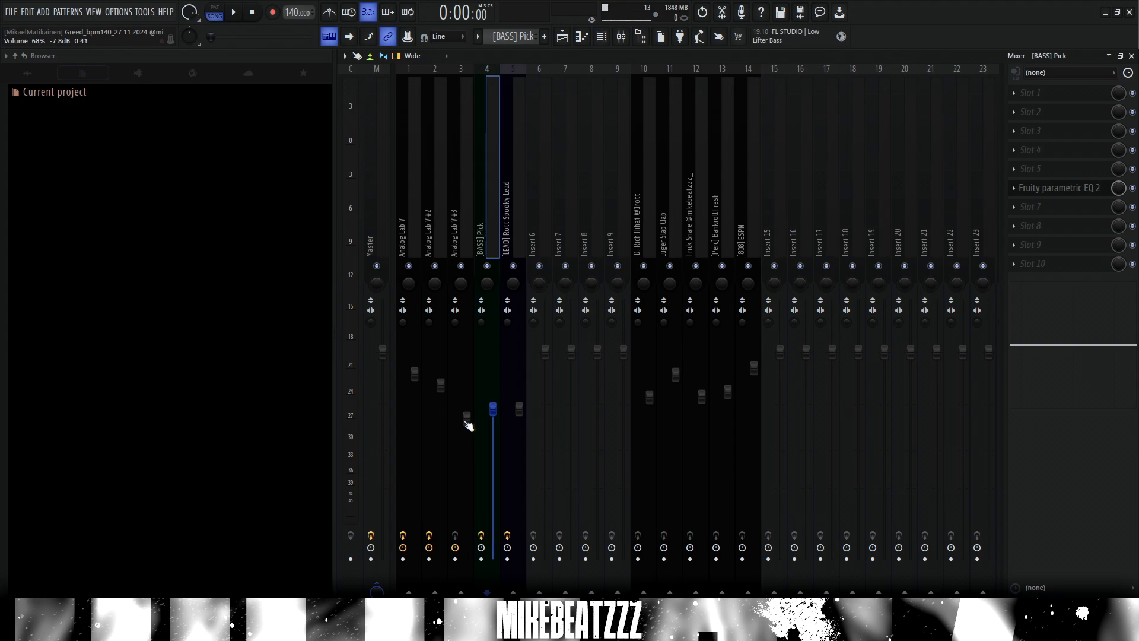
pyautogui.press('F5')
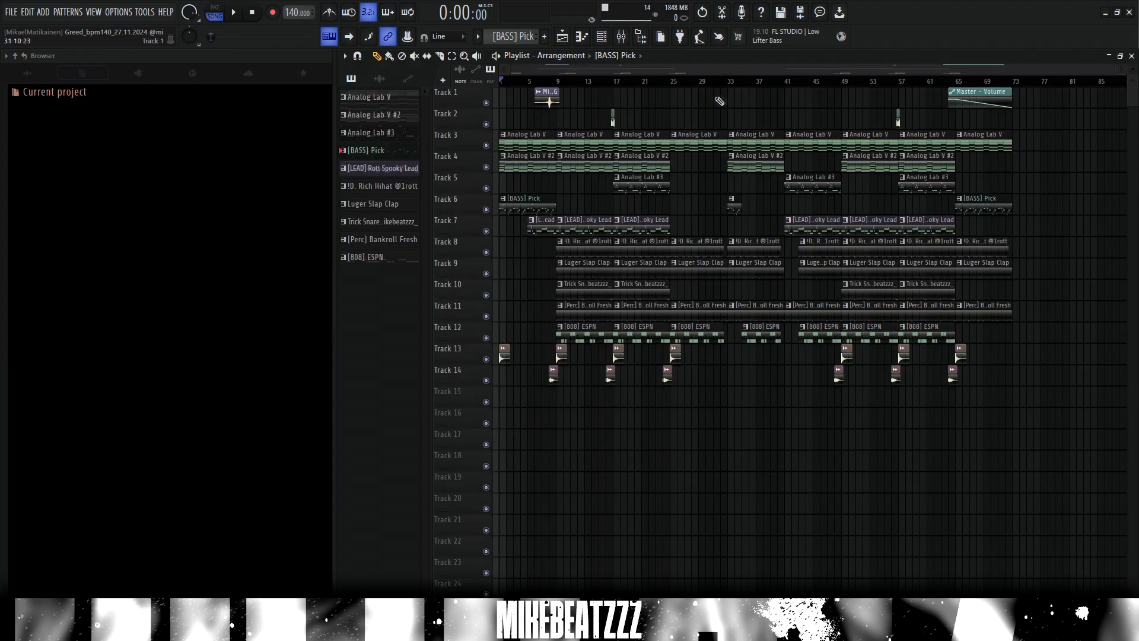
pyautogui.click(621, 36)
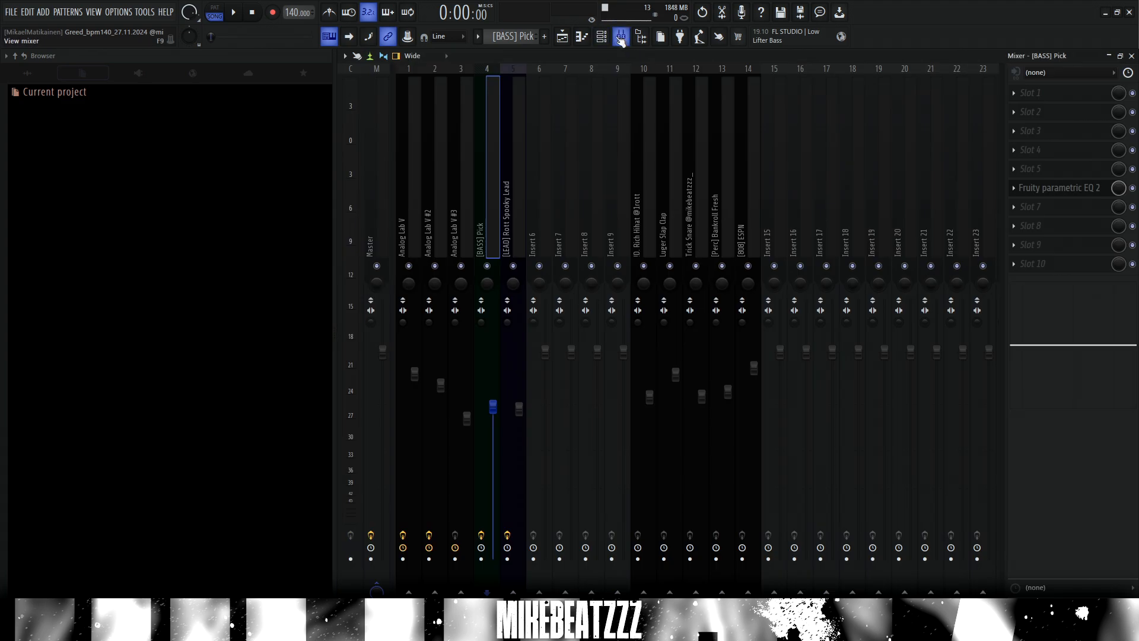
pyautogui.click(563, 36)
# Step: Solo the drum and 808 tracks 8 to 12 in the playlist and play them from bar 9
pyautogui.scroll(3, 921, 138)
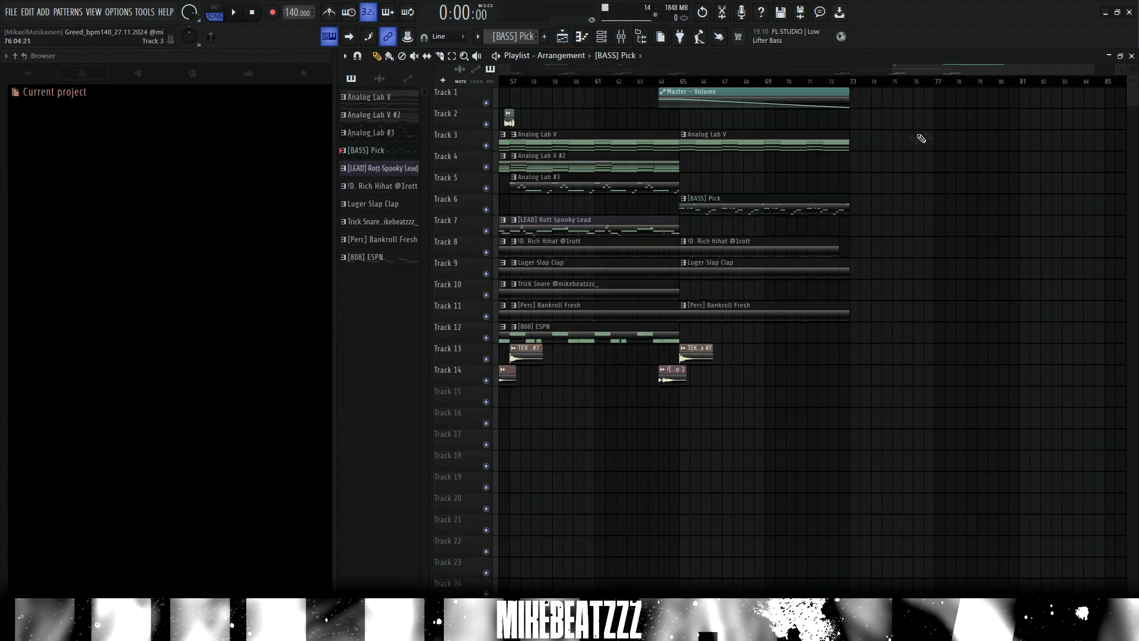
pyautogui.moveTo(889, 106); pyautogui.dragTo(801, 104)
pyautogui.press('space')
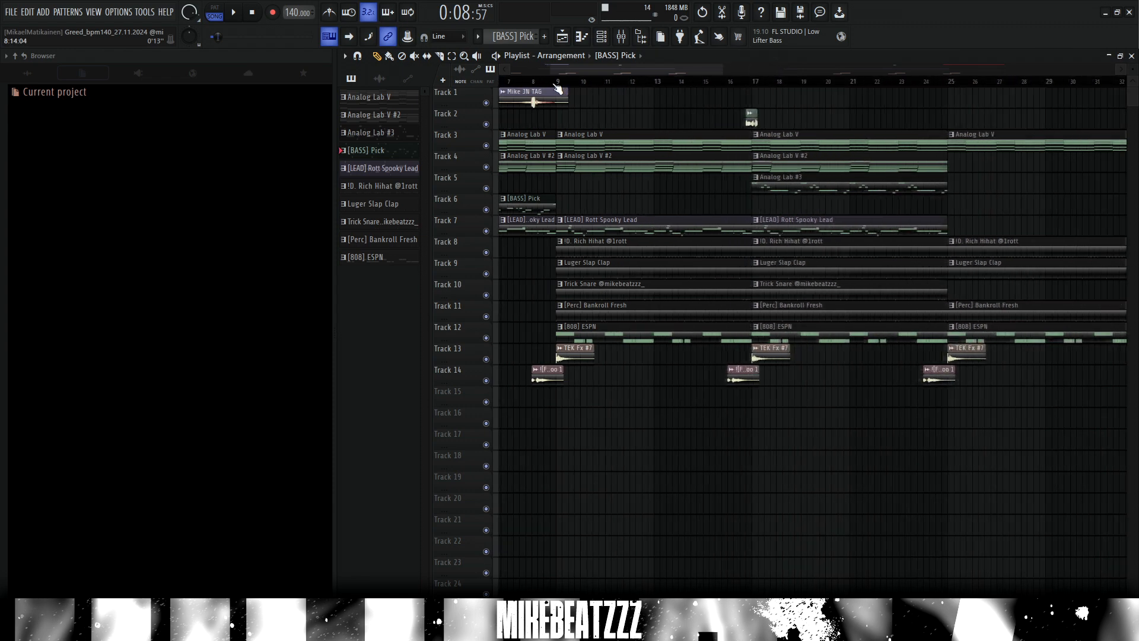
pyautogui.moveTo(492, 255); pyautogui.dragTo(492, 347)
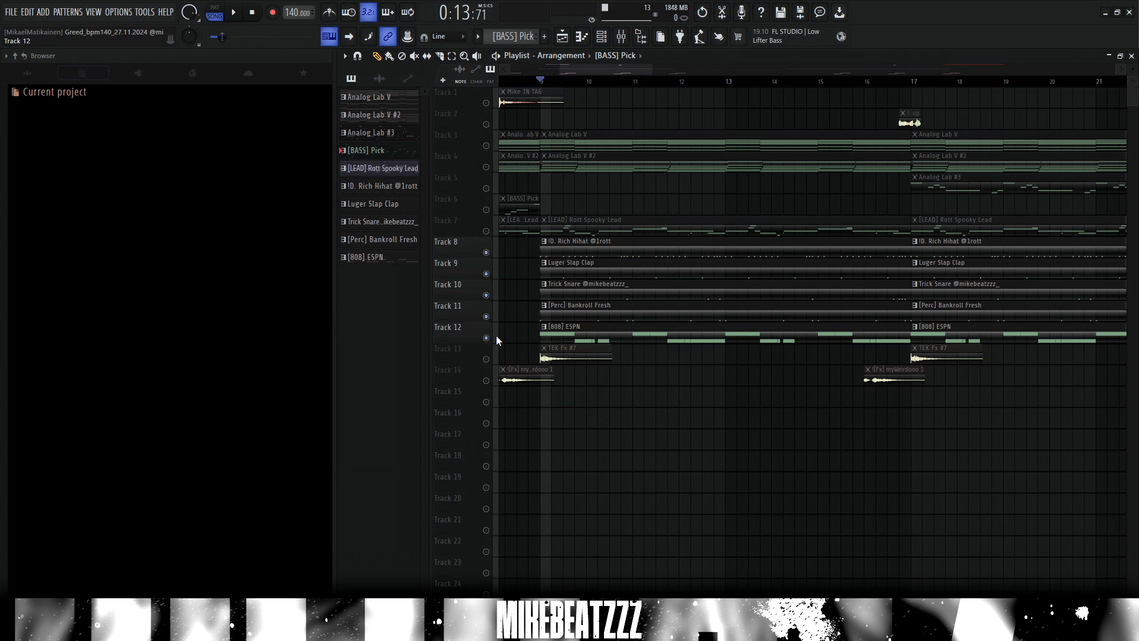
pyautogui.press('space')
pyautogui.scroll(1, 552, 378)
pyautogui.scroll(-1, 572, 429)
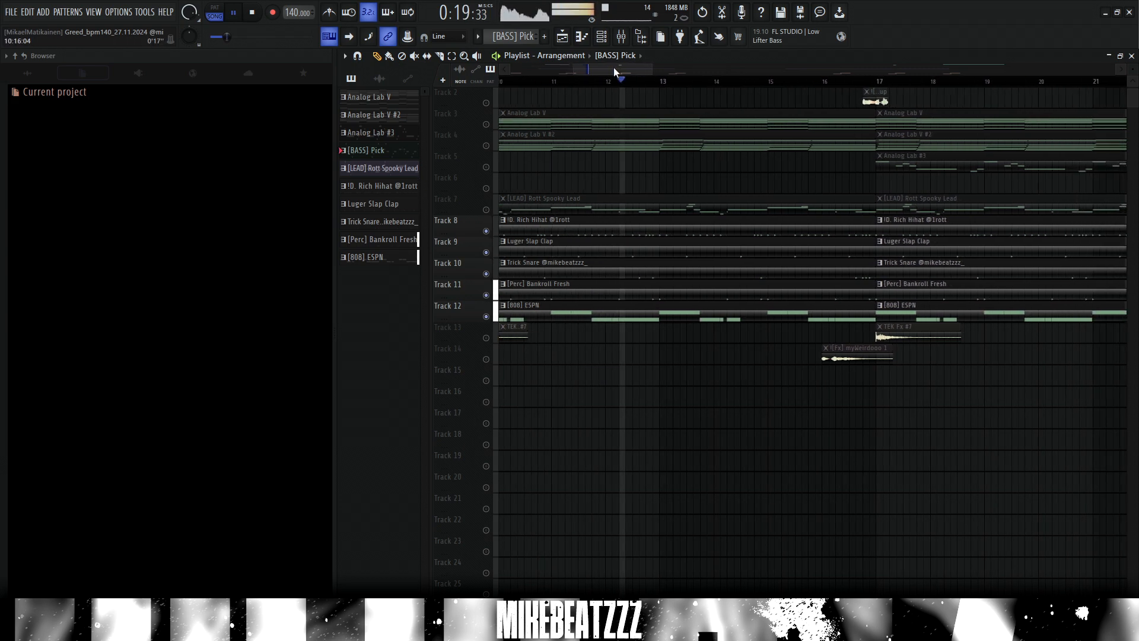
# Step: Stop playback and unsolo the drum tracks so that all playlist tracks are active
pyautogui.press('space')
pyautogui.rightClick(487, 315)
pyautogui.rightClick(487, 316)
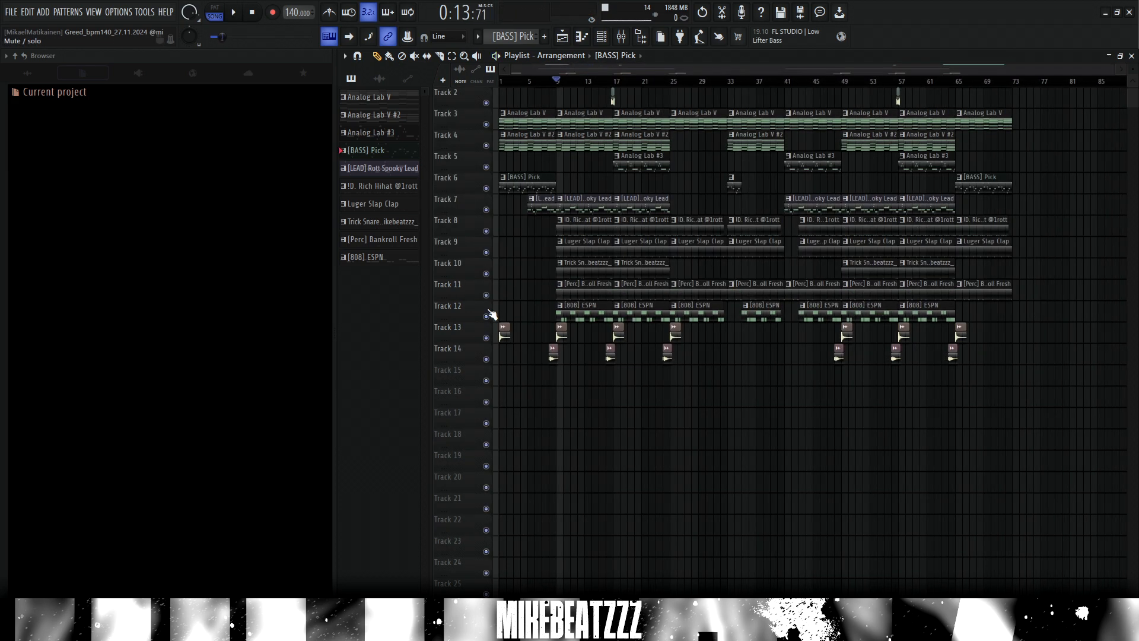
pyautogui.scroll(1, 598, 475)
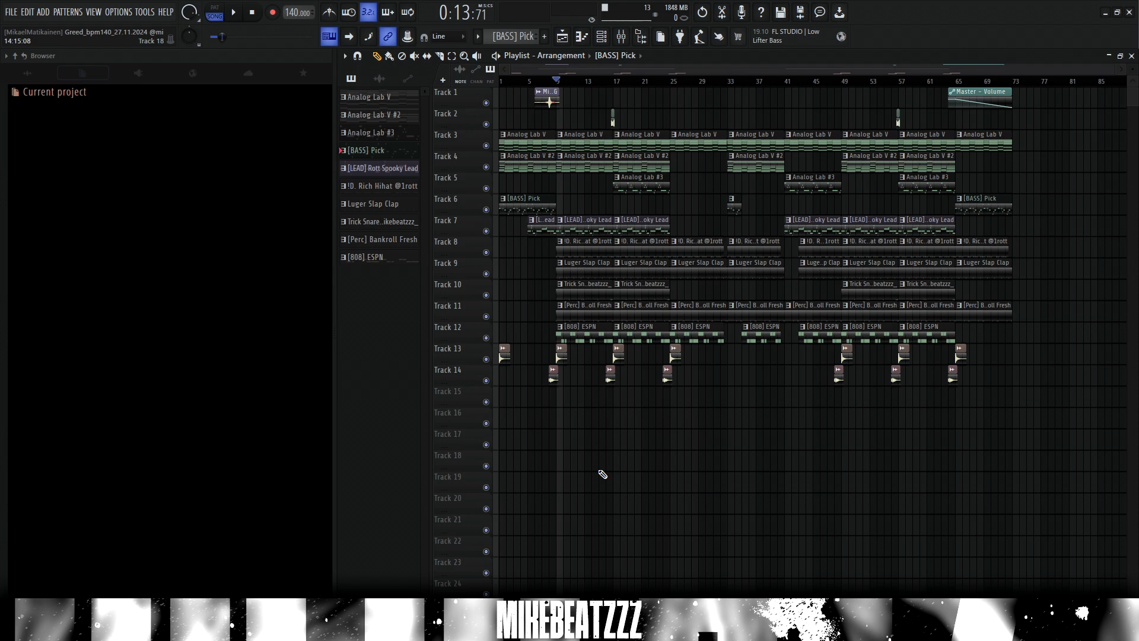
# Step: Show the channel rack and move it higher over the playlist
pyautogui.press('F6')
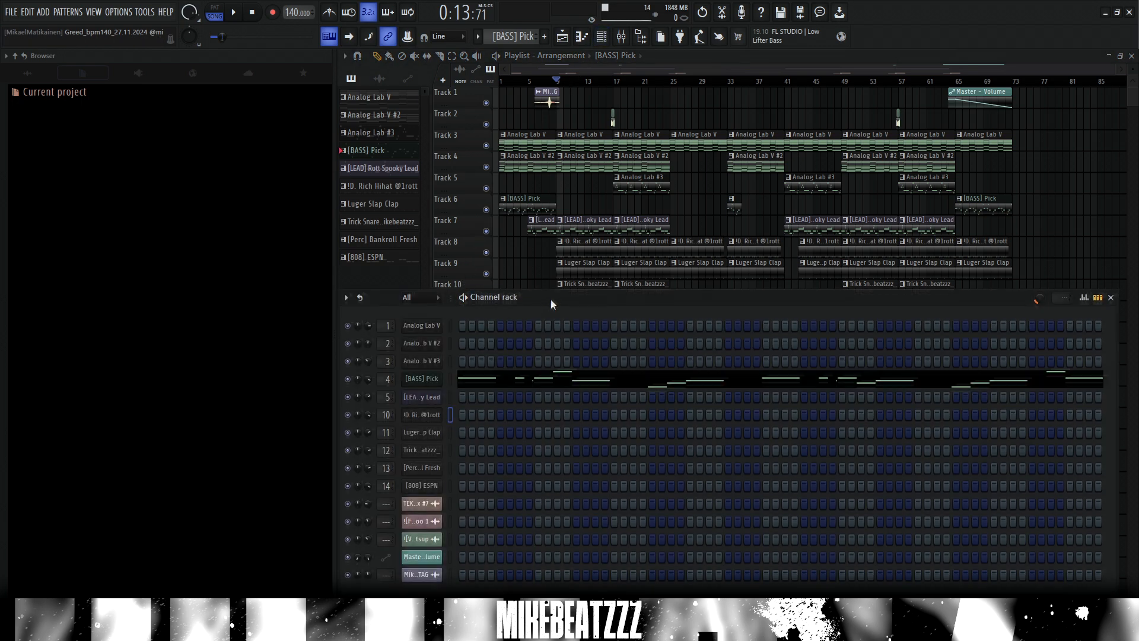
pyautogui.moveTo(550, 299); pyautogui.dragTo(574, 279)
pyautogui.press('F6')
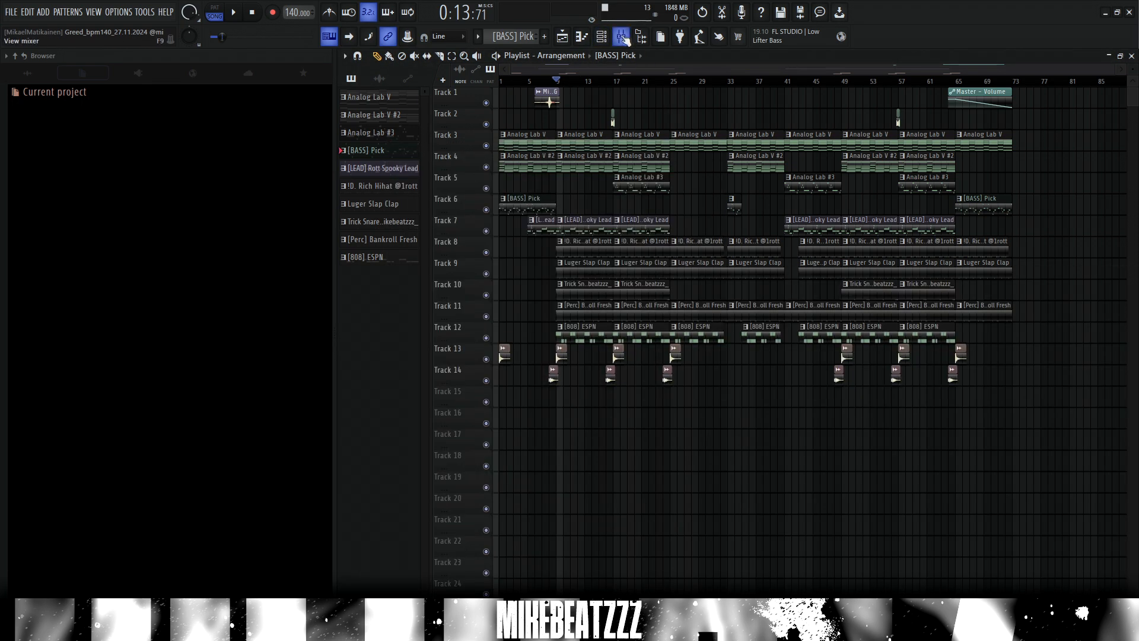
pyautogui.click(603, 39)
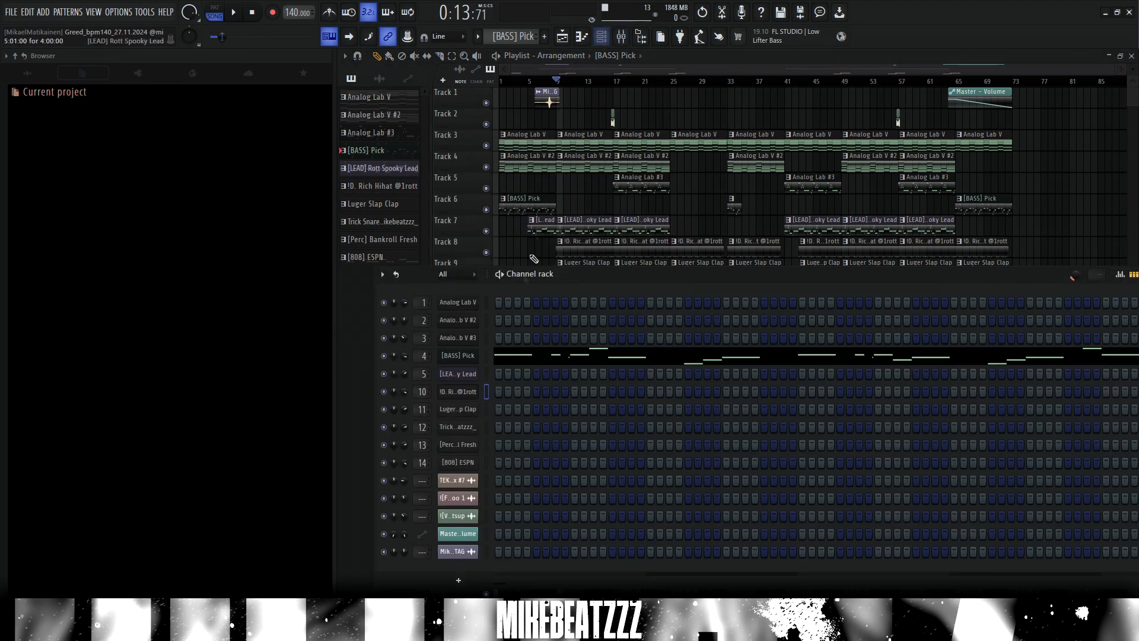
# Step: Open the Sampler windows of the drum channels, including Rich Hihat, Trick Snare and [Perc] Bankroll Fresh, to review their sounds
pyautogui.click(477, 396)
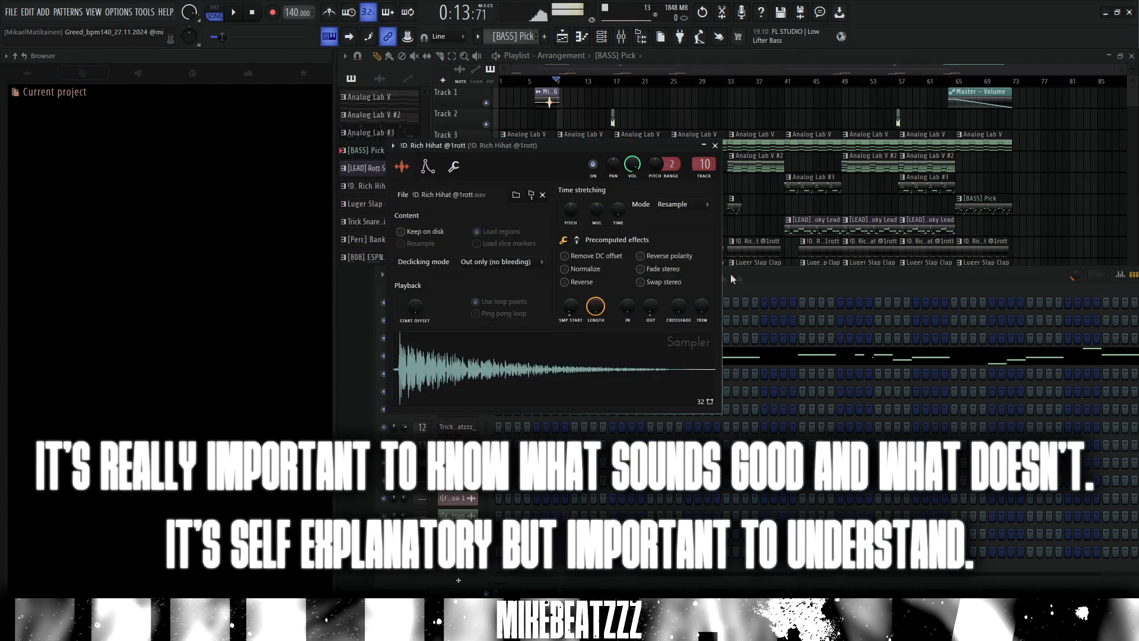
pyautogui.press('Down')
pyautogui.press('Down')
pyautogui.click(485, 488)
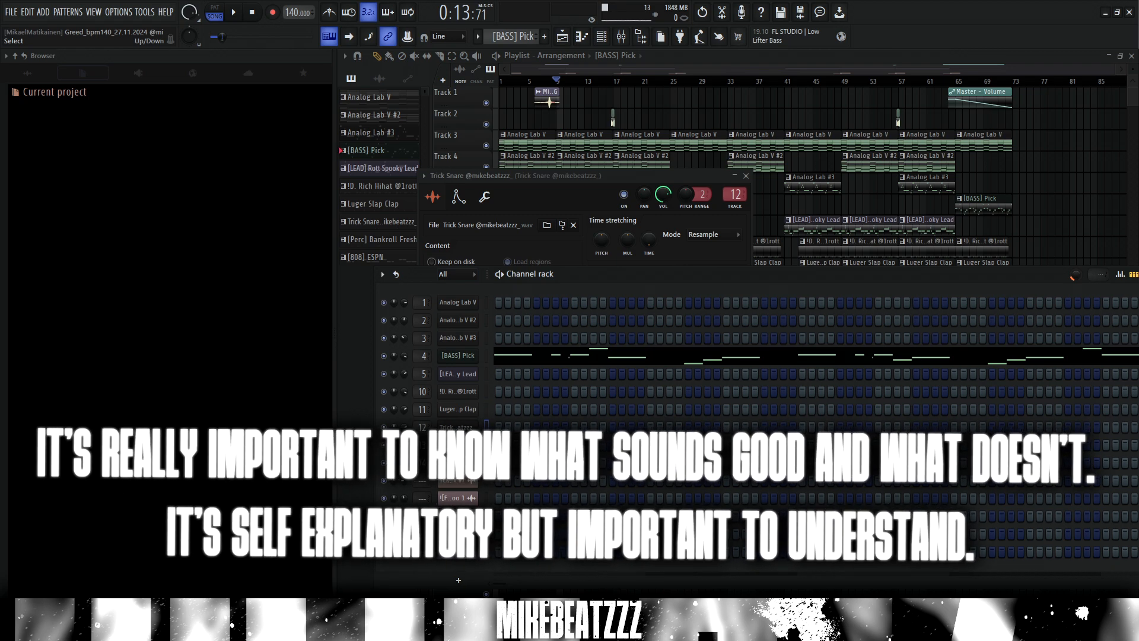
pyautogui.press('Down')
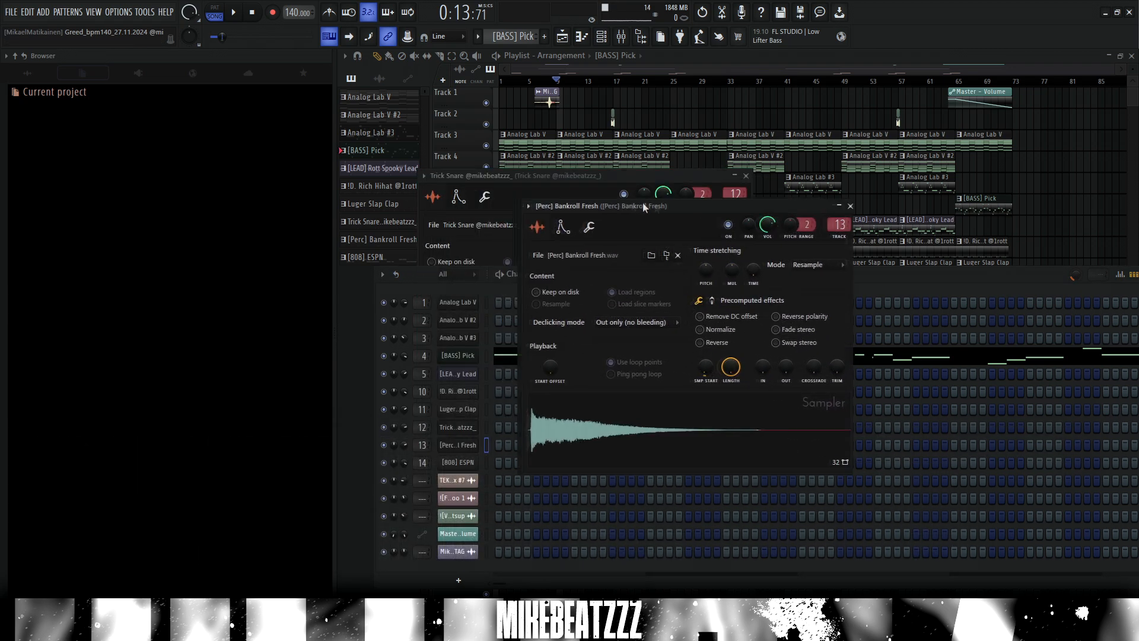
# Step: Open the Rich Hihat pattern in the piano roll and check the main swing setting in the channel rack
pyautogui.scroll(5, 577, 242)
pyautogui.click(577, 242)
pyautogui.doubleClick(577, 242)
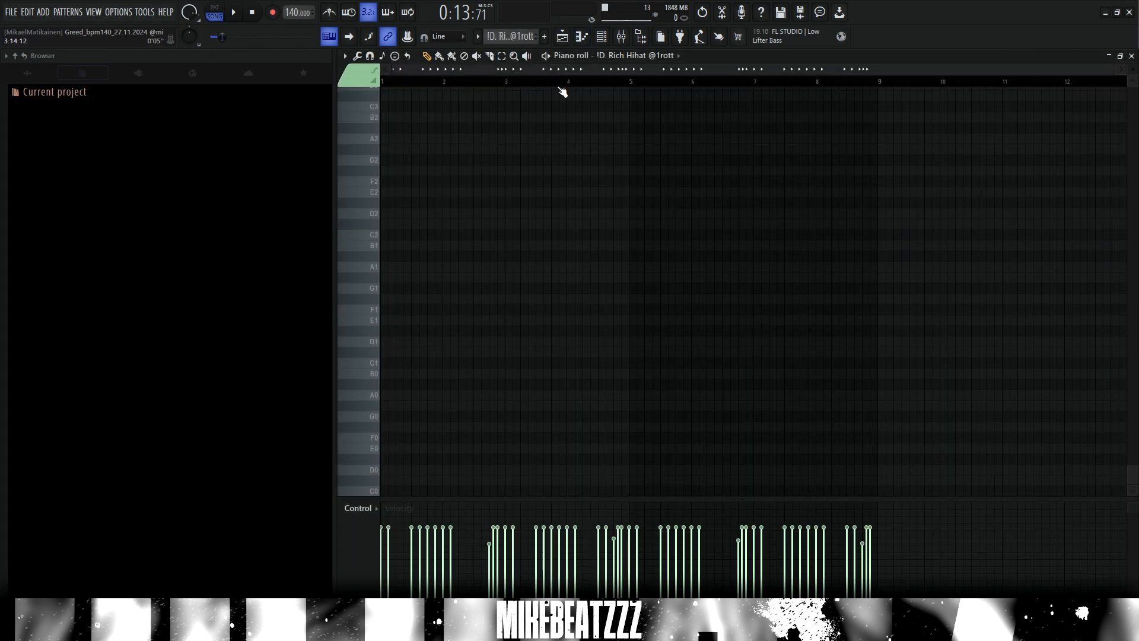
pyautogui.press('F6')
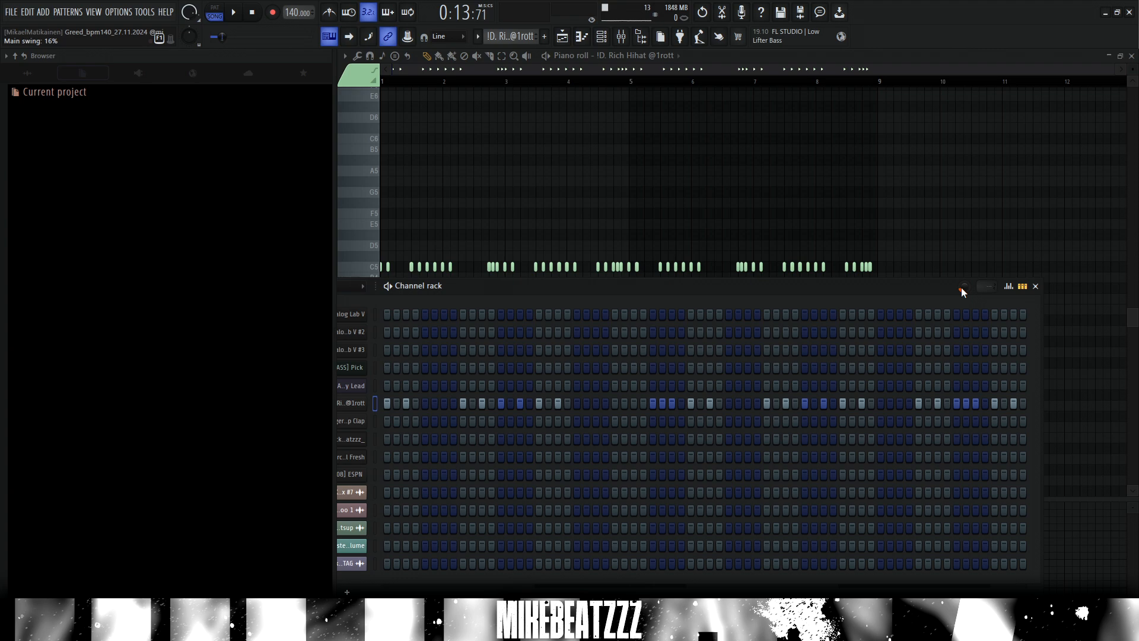
pyautogui.press('F6')
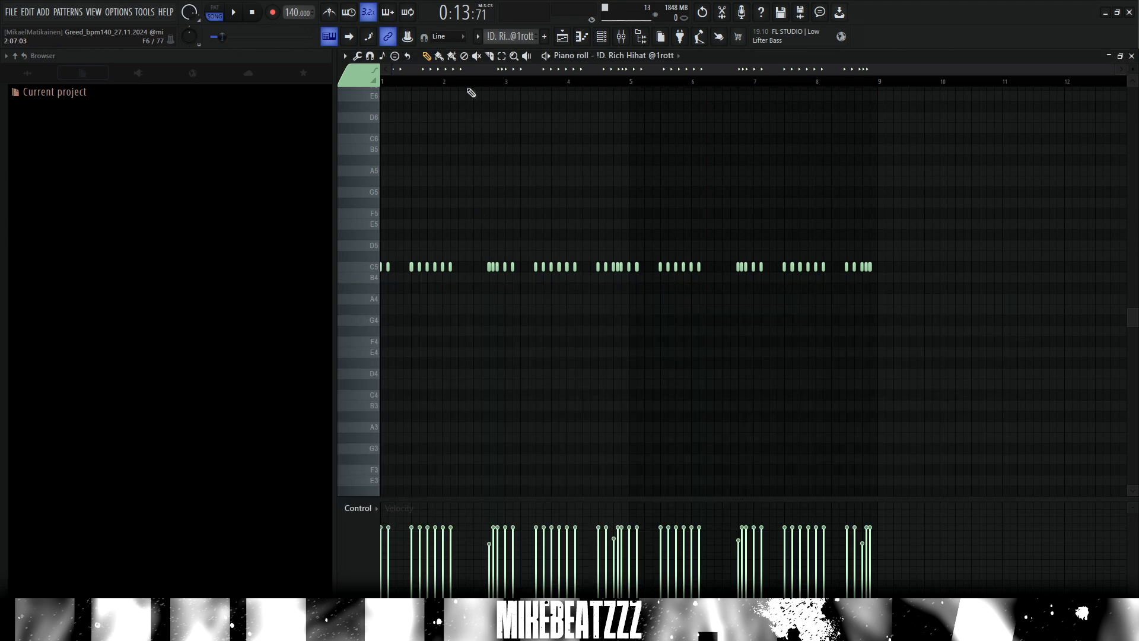
# Step: Select the Rich Hihat notes in the first two bars of the piano roll
pyautogui.scroll(2, 402, 111)
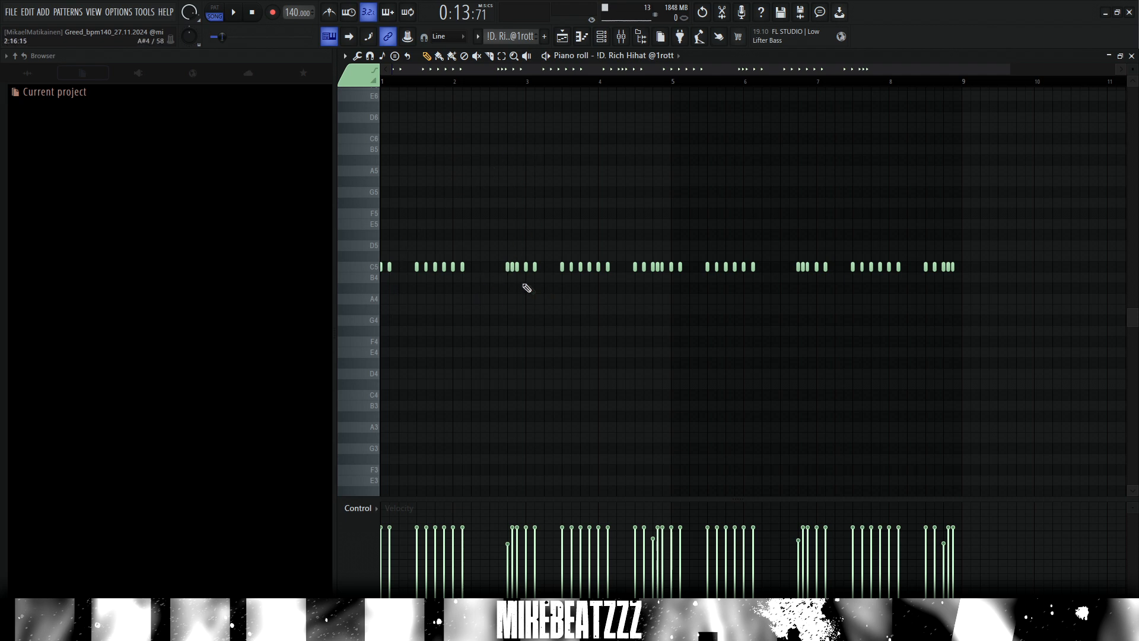
pyautogui.moveTo(526, 287); pyautogui.dragTo(338, 242)
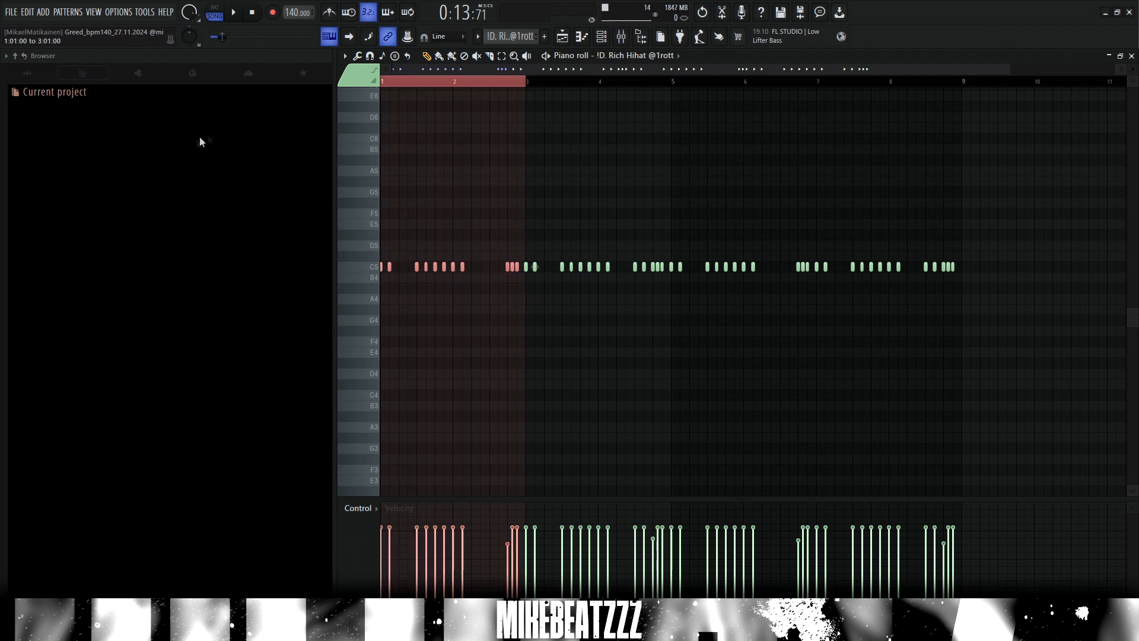
# Step: Duplicate the selected two bars of Rich Hihat notes three times in the piano roll
pyautogui.hotkey('ctrl', 'b')
pyautogui.hotkey('ctrl', 'b')
pyautogui.hotkey('ctrl', 'b')
# Step: Play the drum tracks in the playlist, Rich Hihat to [Perc] Bankroll Fresh, from bar 9 without the melody
pyautogui.press('F5')
pyautogui.click(629, 250)
pyautogui.click(629, 271)
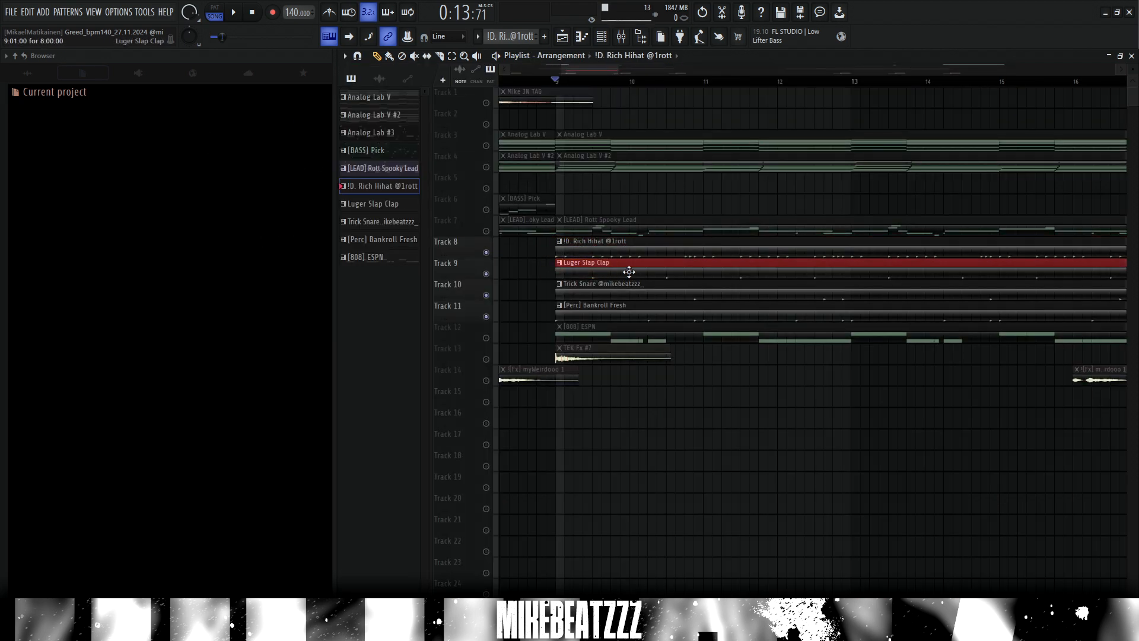
pyautogui.moveTo(527, 289); pyautogui.dragTo(656, 299)
pyautogui.moveTo(534, 310); pyautogui.dragTo(593, 244)
pyautogui.click(545, 321)
pyautogui.press('space')
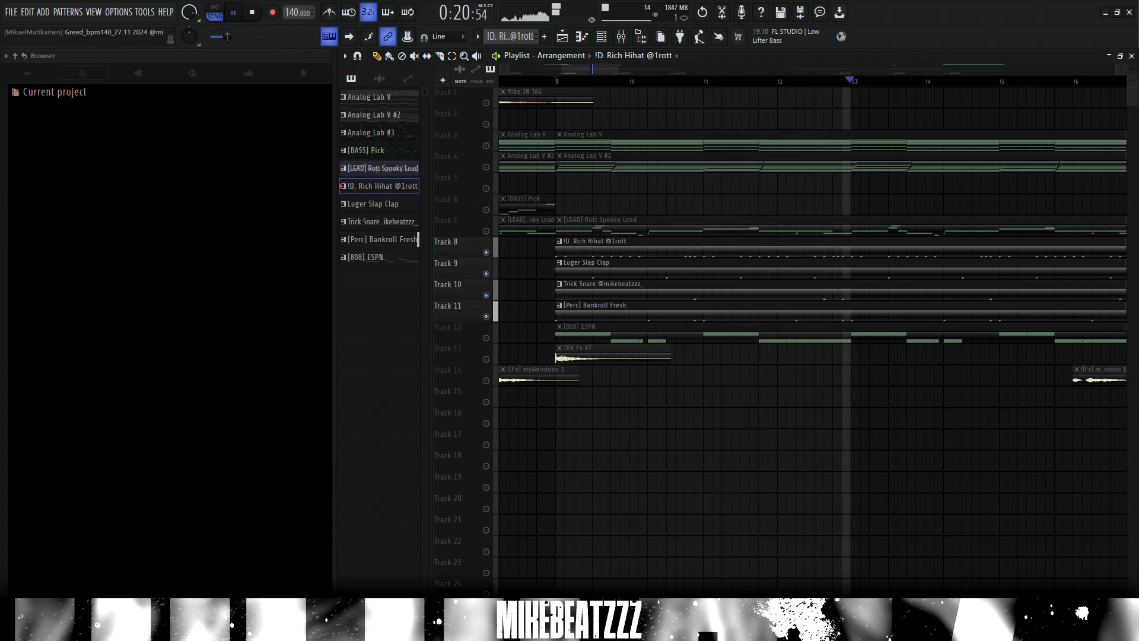
pyautogui.press('space')
# Step: Review the mixer levels of the drum tracks, including the Luger Slap Clap fader, and of the [808] ESPN track
pyautogui.press('F9')
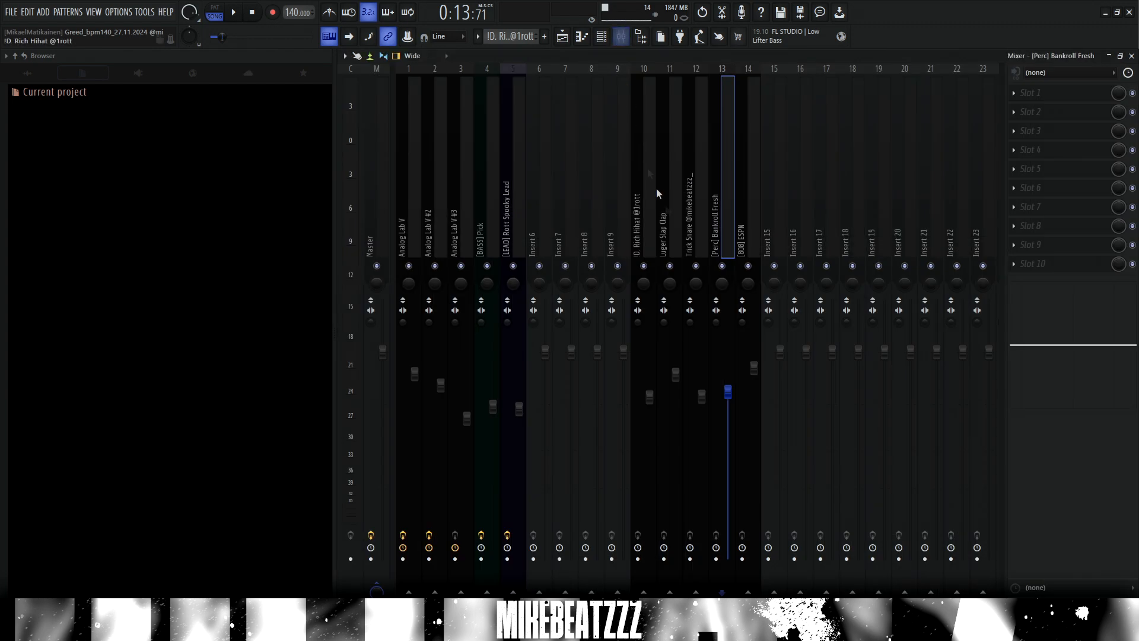
pyautogui.moveTo(649, 233); pyautogui.dragTo(718, 227)
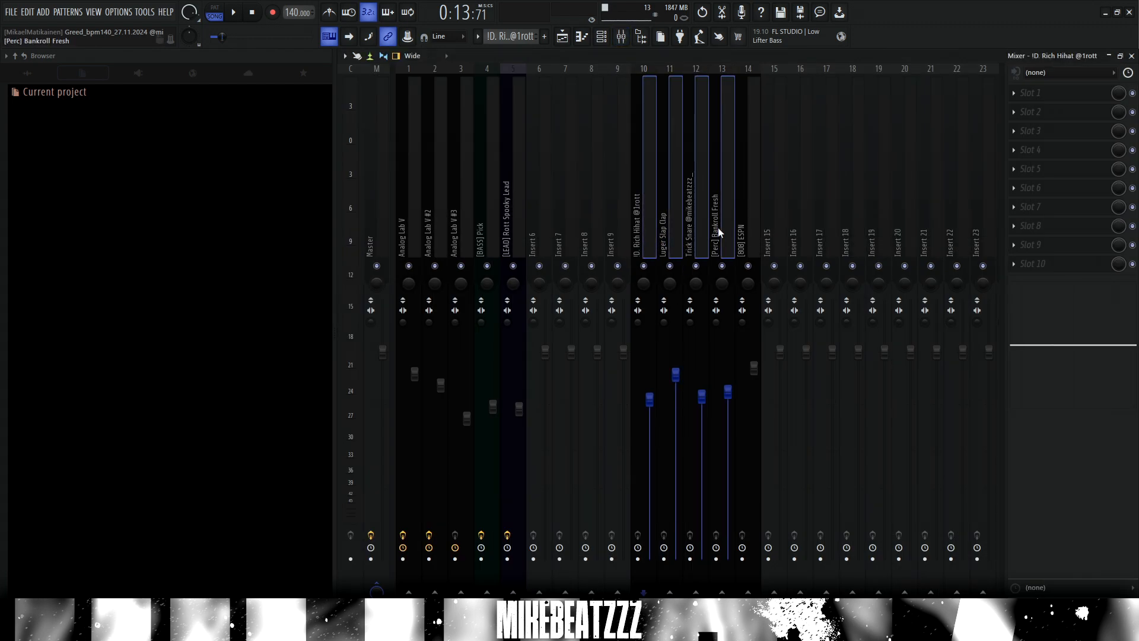
pyautogui.click(750, 236)
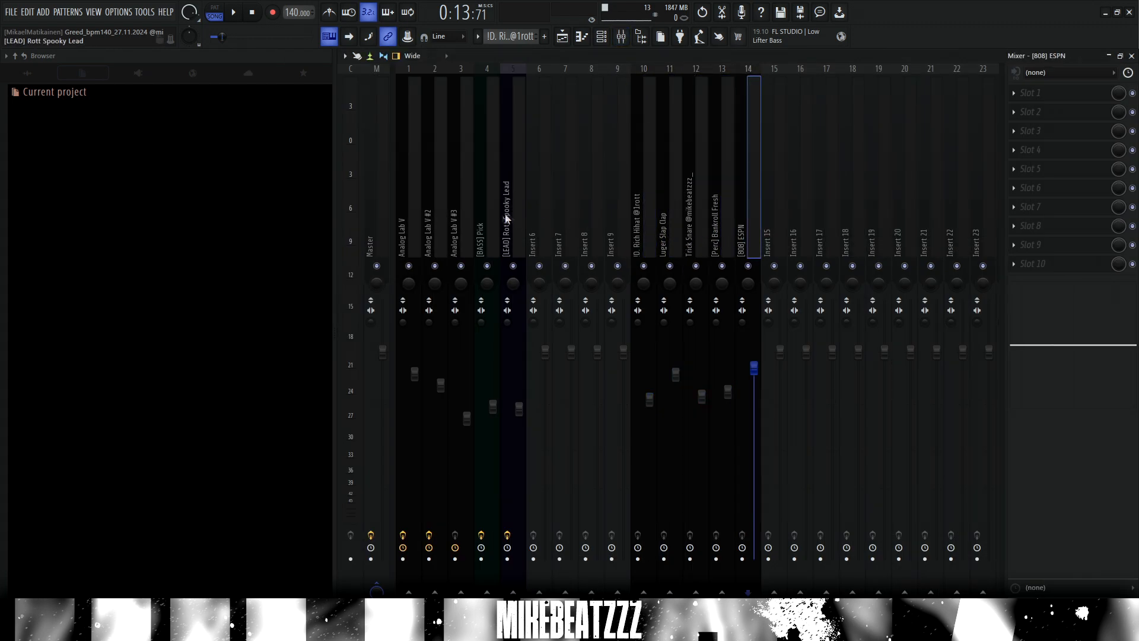
pyautogui.click(676, 373)
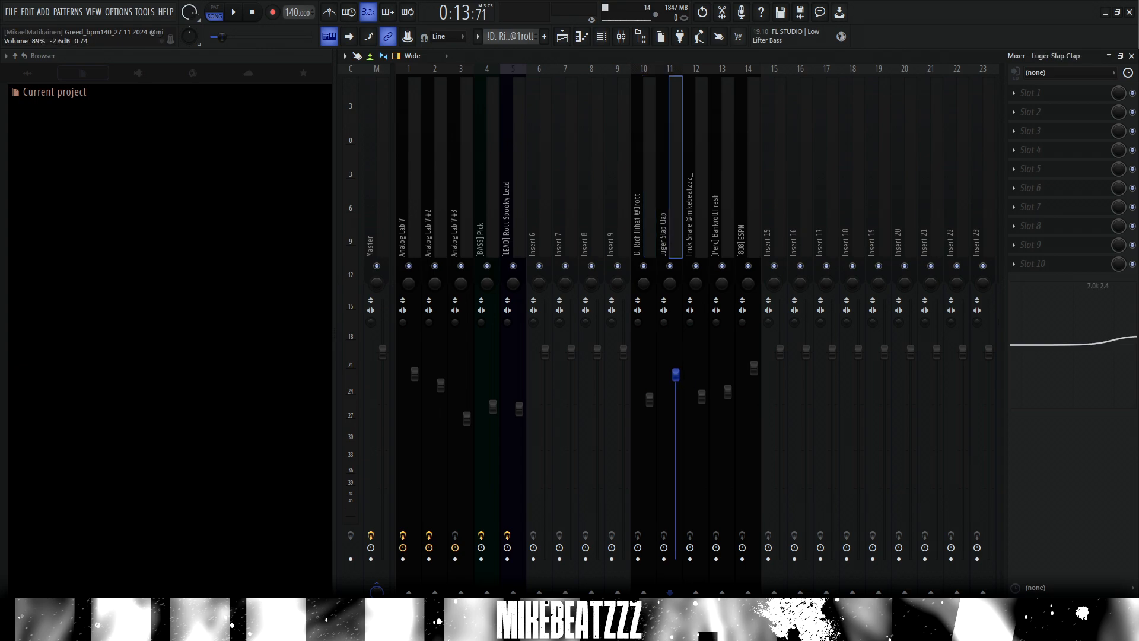
pyautogui.click(698, 394)
pyautogui.click(681, 381)
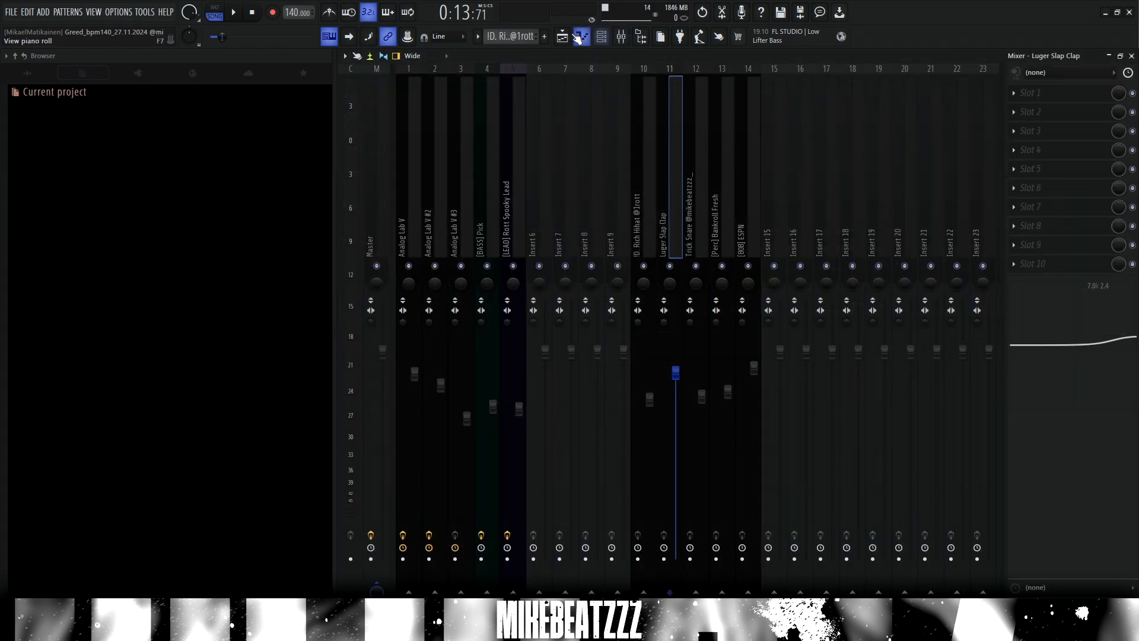
pyautogui.click(749, 236)
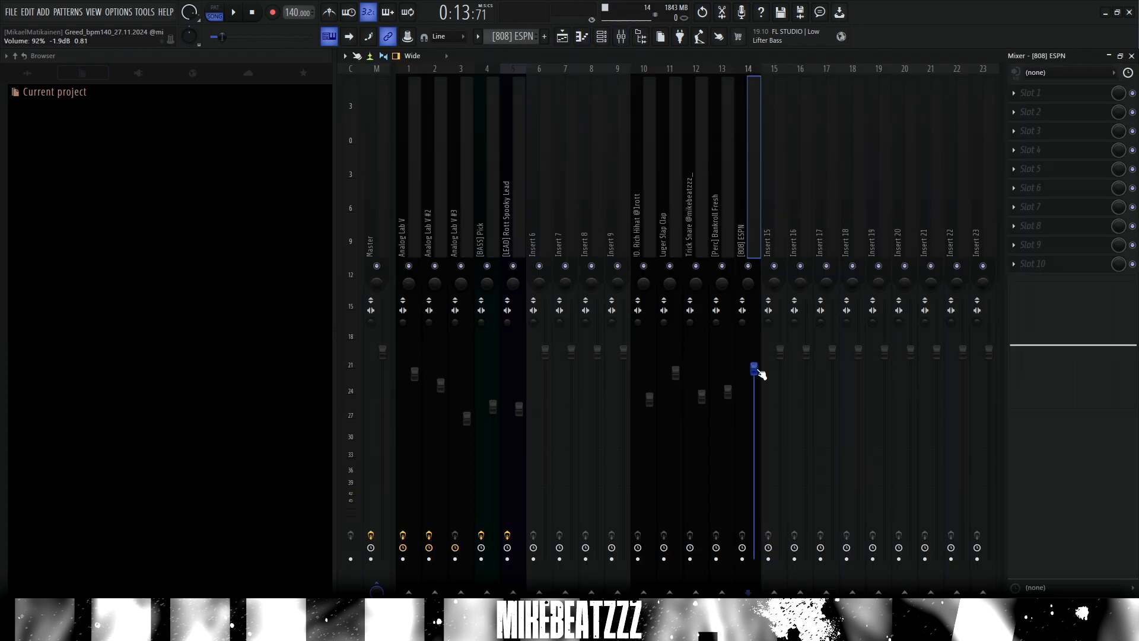
# Step: Listen to the vocal clip on playlist track 2 by itself, just before bar 17
pyautogui.press('F5')
pyautogui.moveTo(640, 335); pyautogui.dragTo(493, 129)
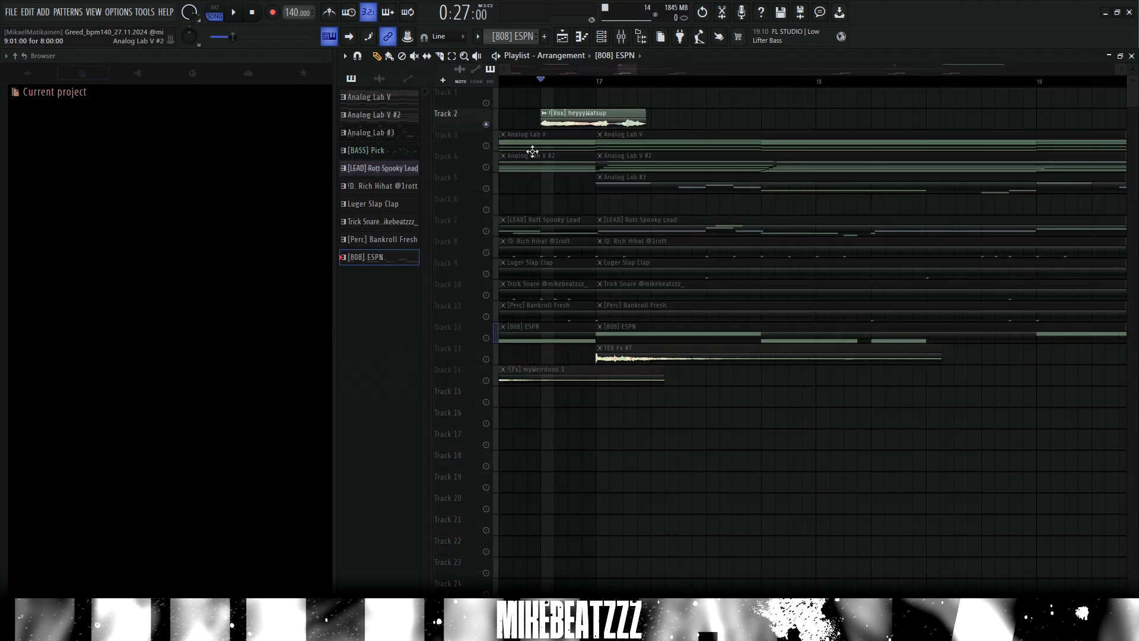
pyautogui.press('space')
# Step: Solo playlist track 13 and play its TEK Fx #7 clip from bar 17
pyautogui.rightClick(486, 359)
pyautogui.press('space')
pyautogui.click(601, 81)
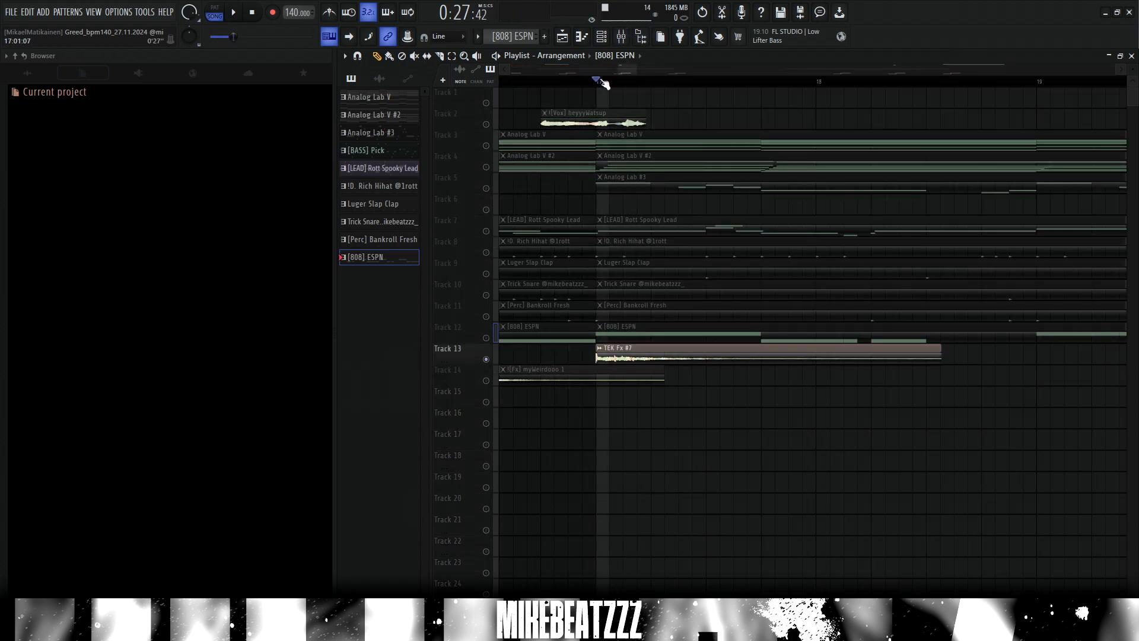
pyautogui.scroll(-3, 602, 81)
pyautogui.press('space')
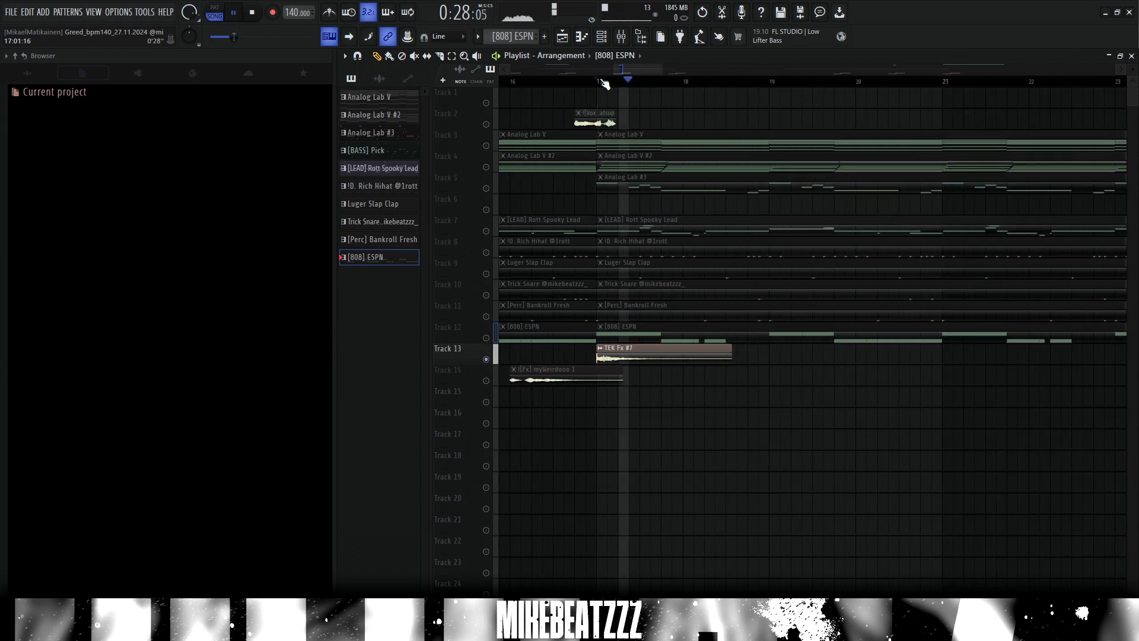
# Step: Solo playlist track 14 and play its [Fx] clip from bar 16
pyautogui.rightClick(486, 381)
pyautogui.press('space')
pyautogui.click(516, 88)
pyautogui.press('space')
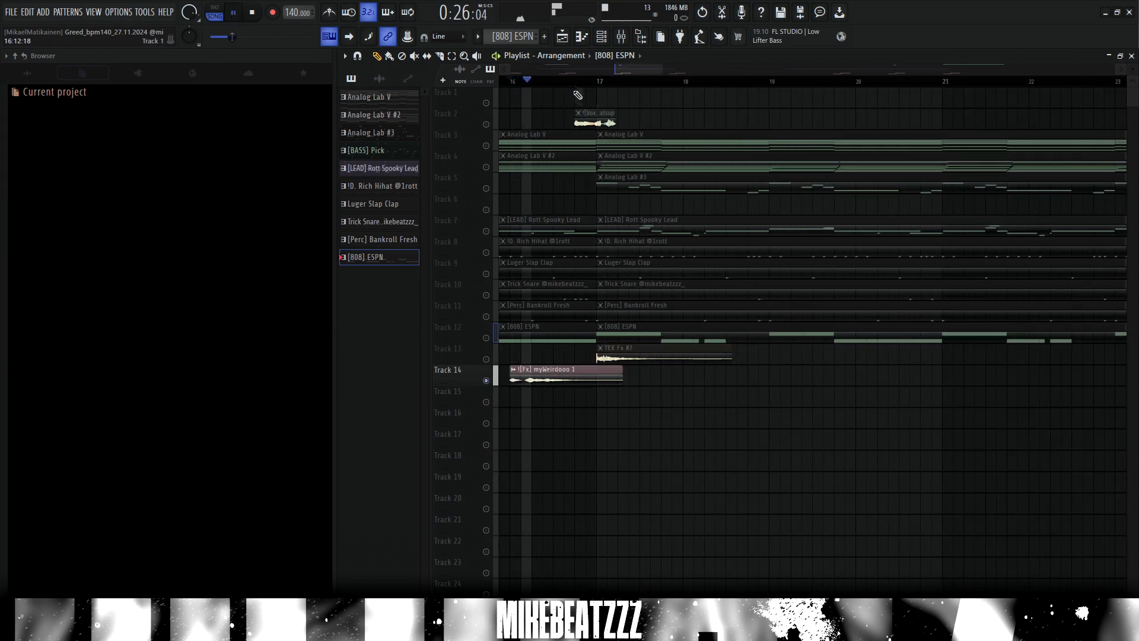
# Step: Examine the full arrangement in the playlist, up to the Master - Volume automation clip over the ending
pyautogui.scroll(-6, 569, 84)
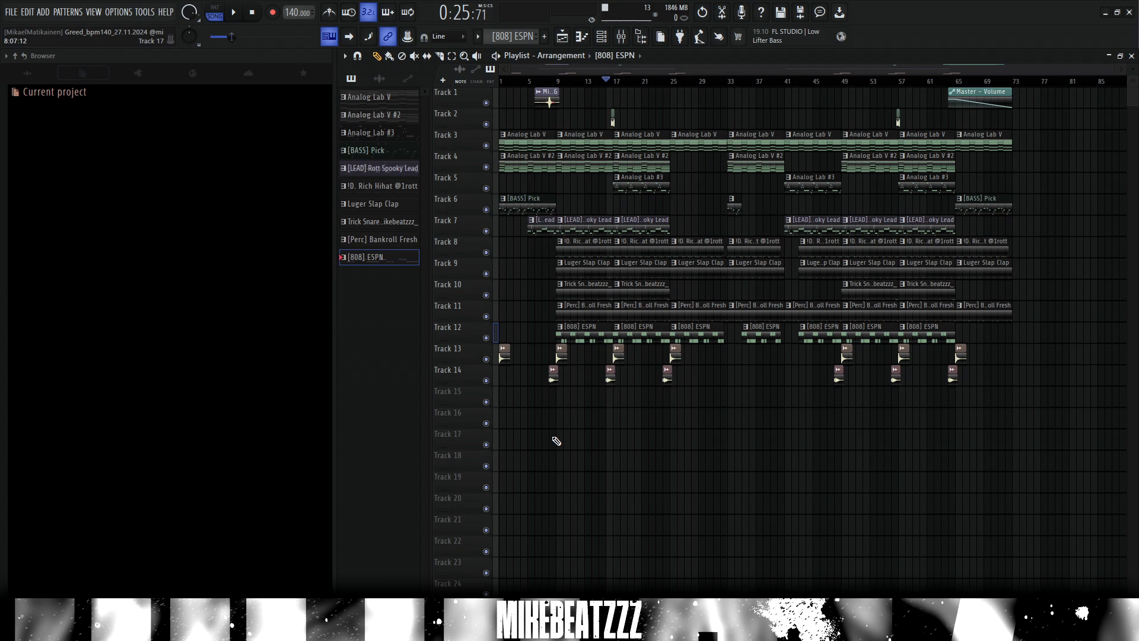
pyautogui.scroll(4, 954, 71)
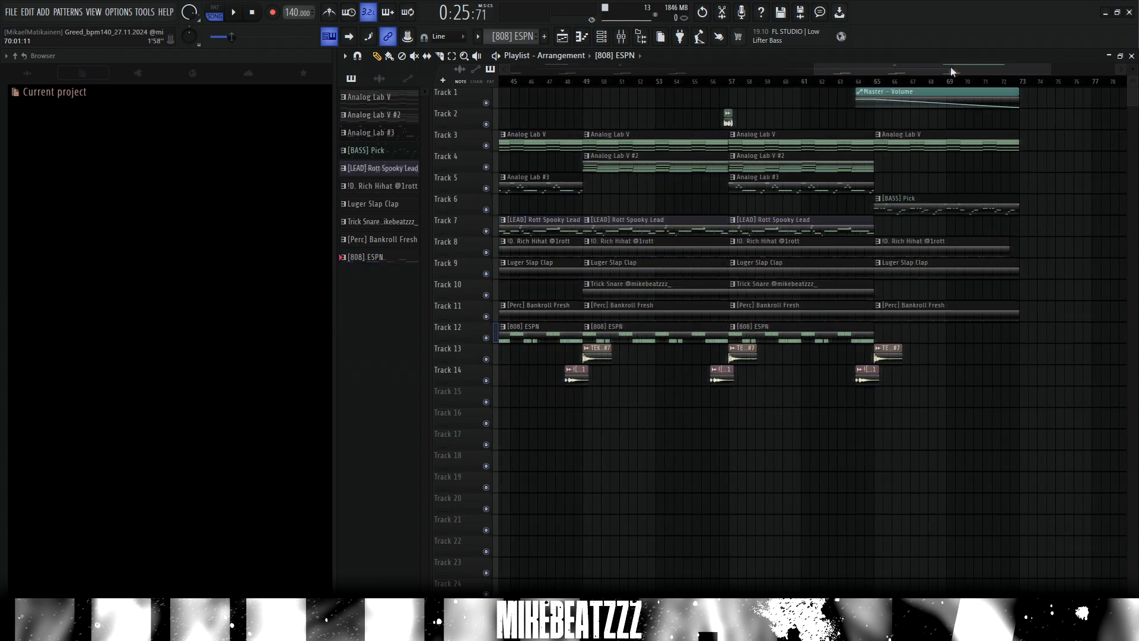
pyautogui.moveTo(969, 113); pyautogui.dragTo(892, 89)
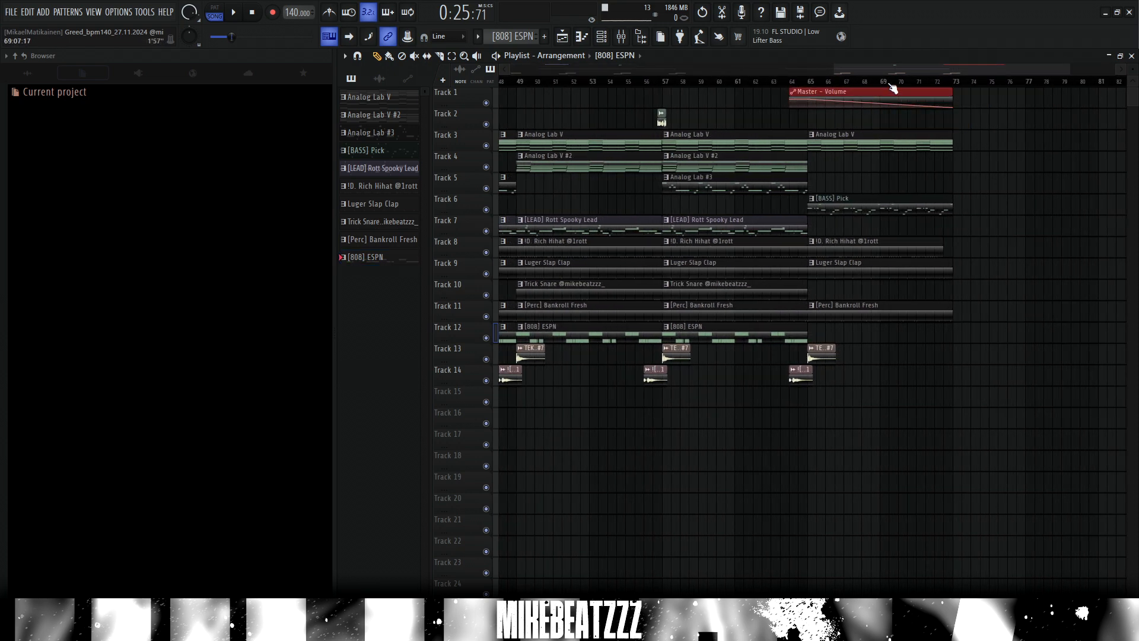
pyautogui.scroll(-4, 890, 82)
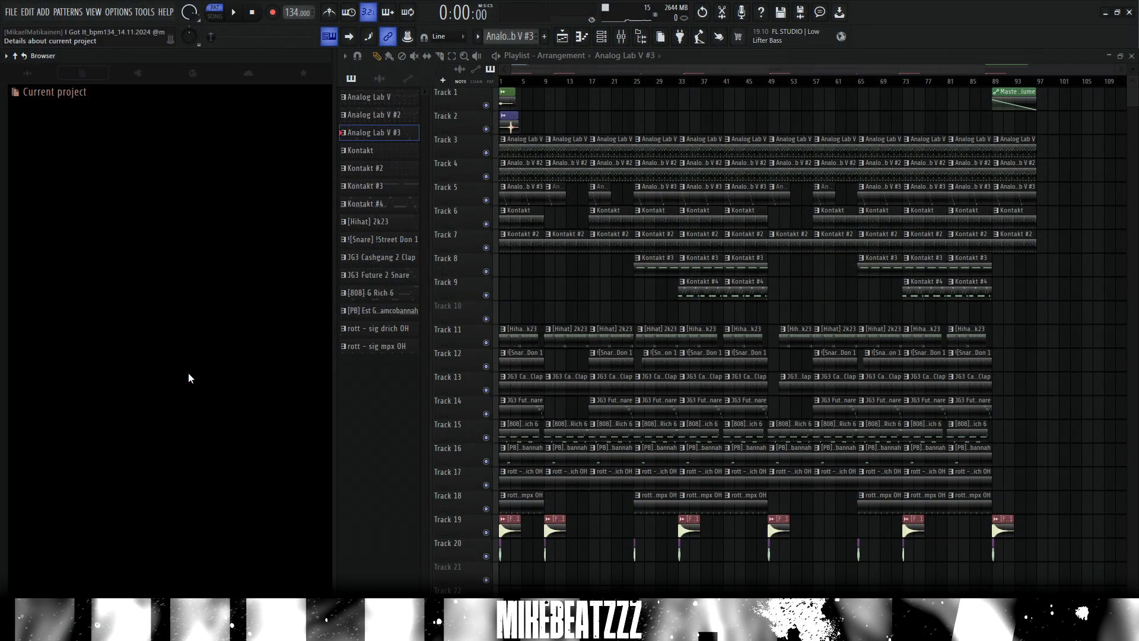
# Step: Examine the playlist arrangement of the 134 BPM project, from the opening tags to the closing volume automation
pyautogui.scroll(5, 626, 88)
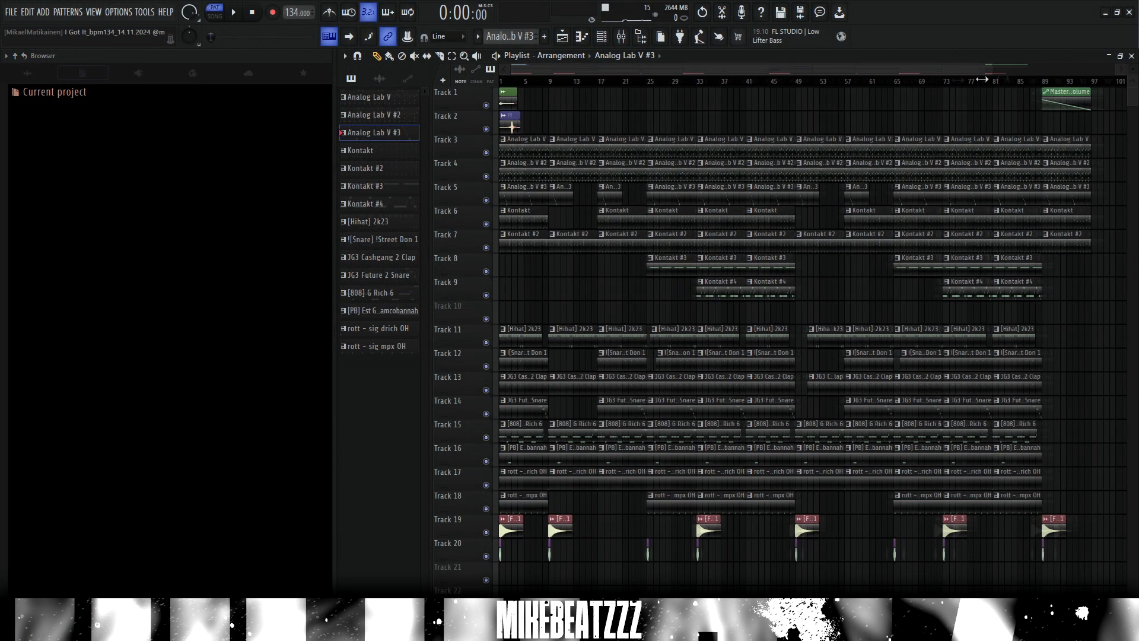
pyautogui.scroll(-5, 624, 85)
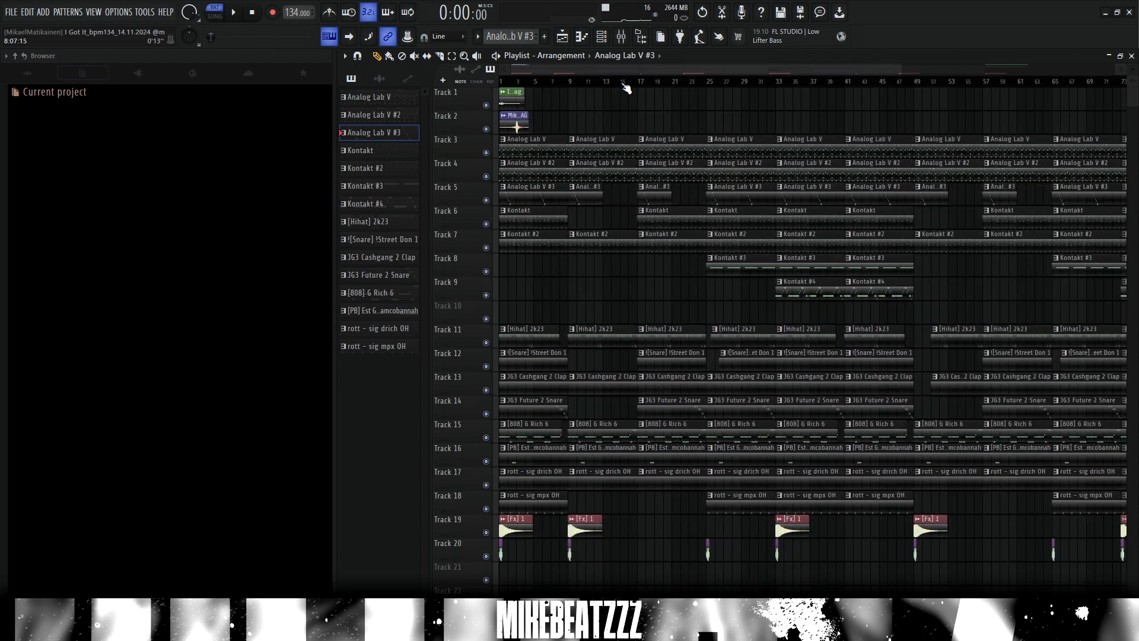
pyautogui.scroll(3, 544, 85)
pyautogui.moveTo(545, 69); pyautogui.dragTo(446, 69)
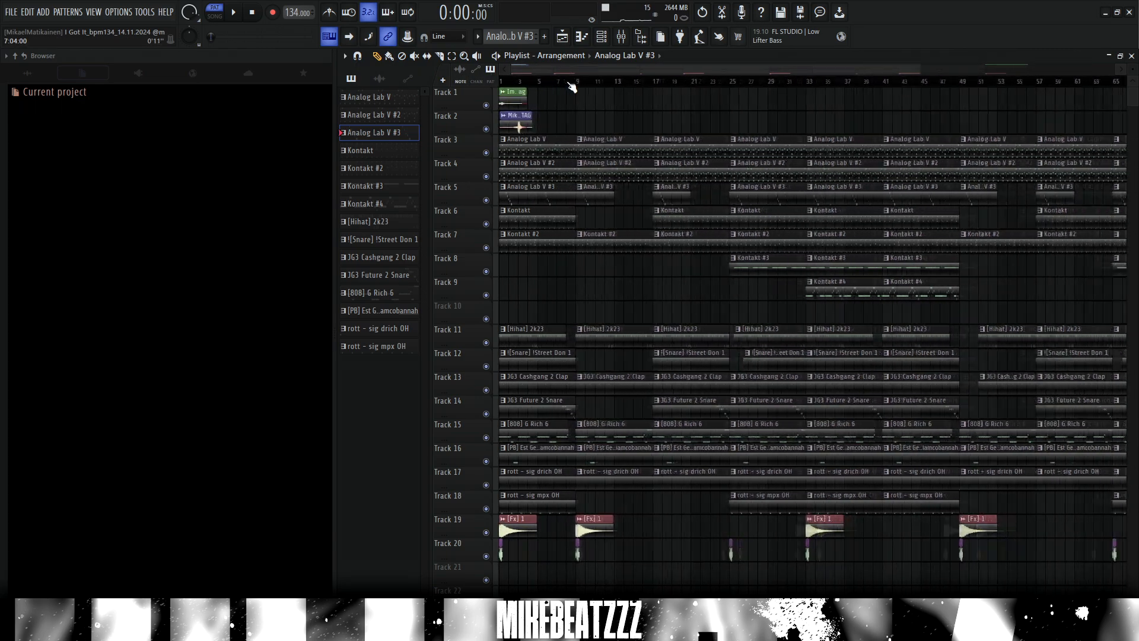
pyautogui.scroll(3, 553, 88)
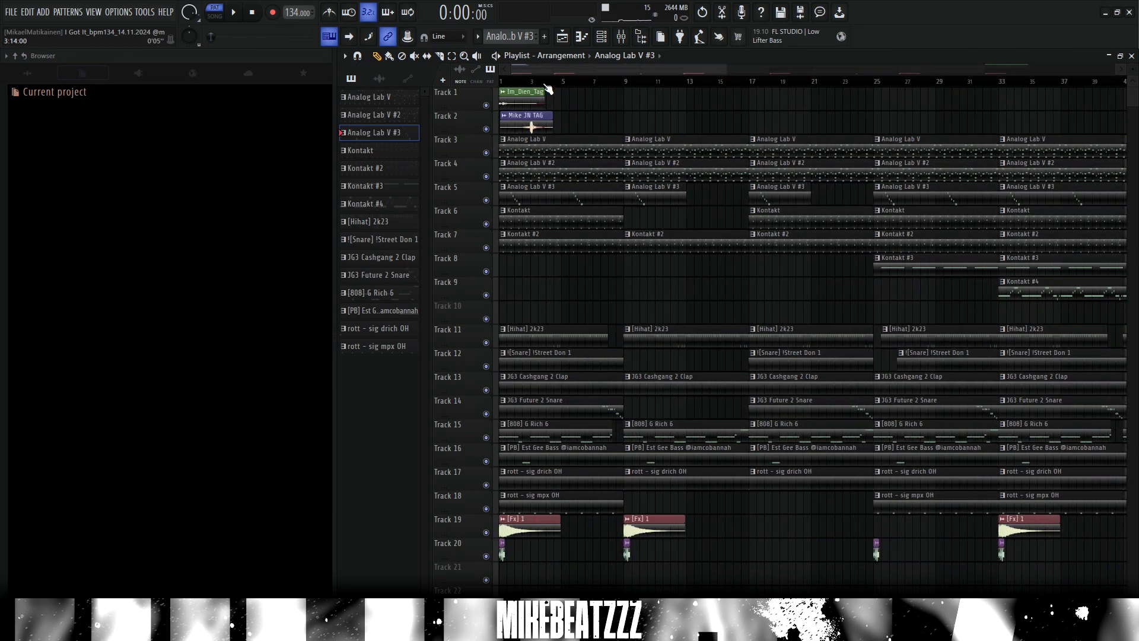
pyautogui.scroll(-5, 510, 87)
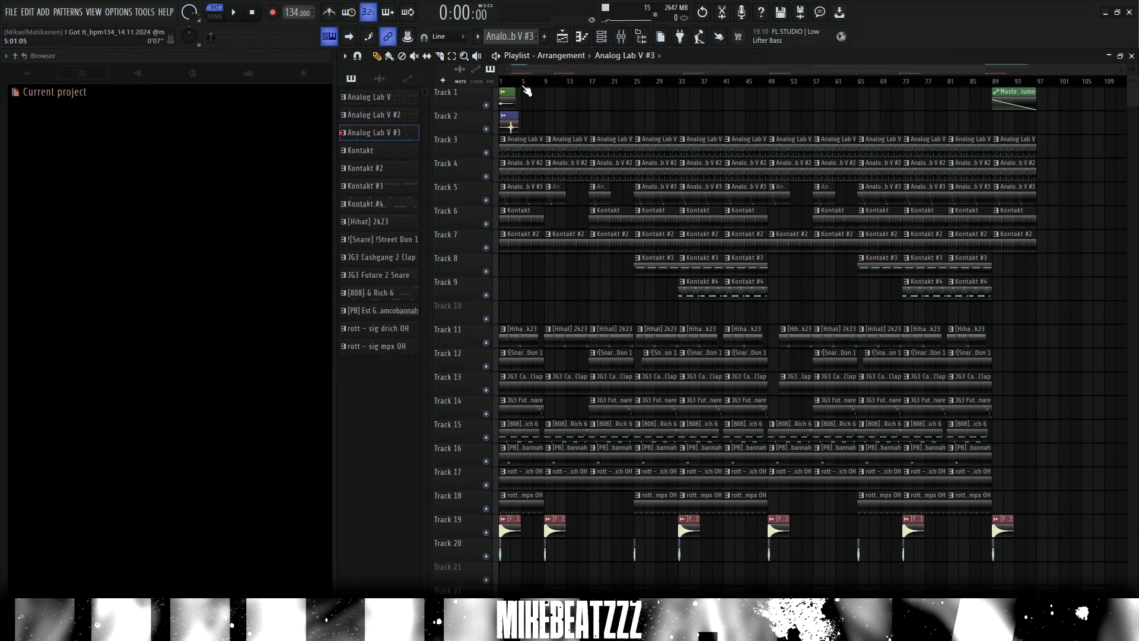
# Step: Select the Analog Lab V track in the mixer and look over the melodic tracks' placement in the playlist
pyautogui.press('F9')
pyautogui.click(402, 223)
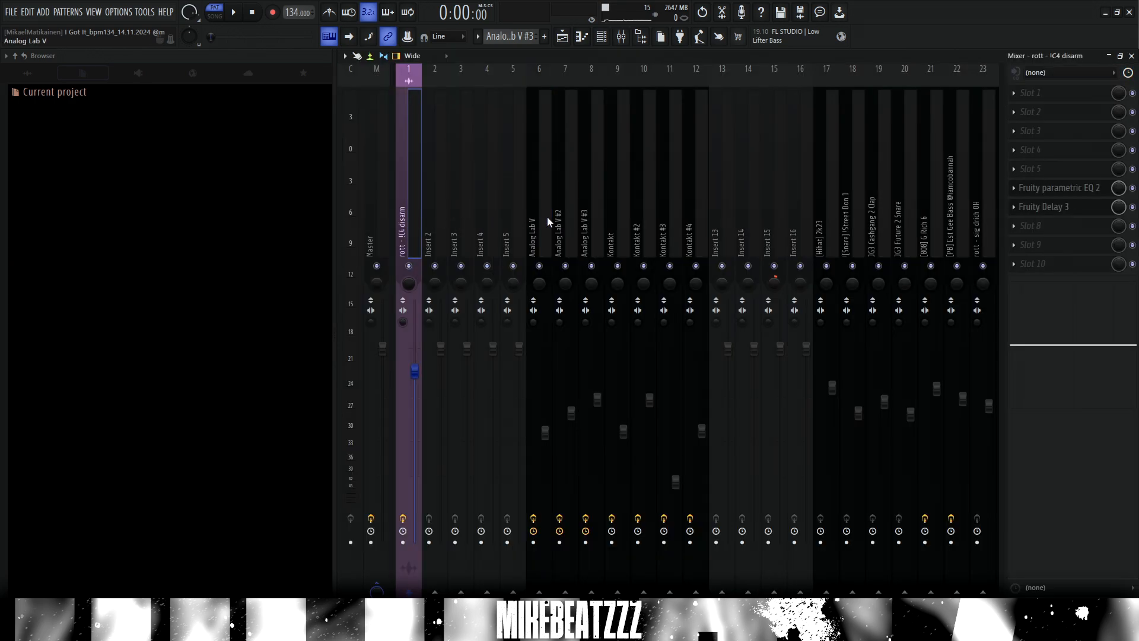
pyautogui.click(549, 223)
pyautogui.press('F9')
pyautogui.scroll(-1, 606, 149)
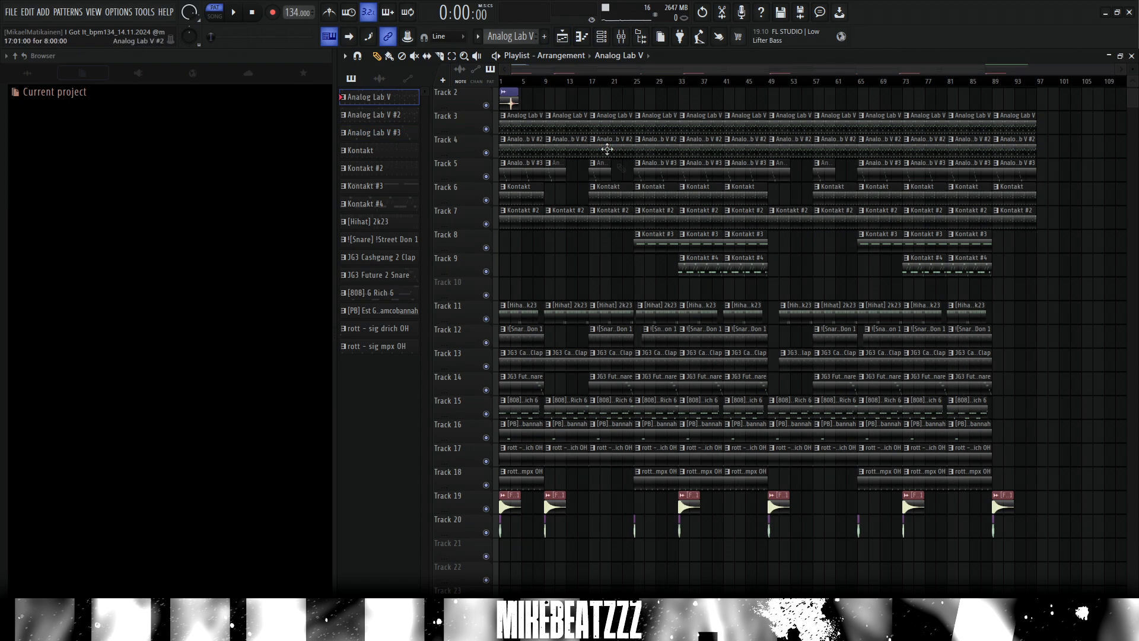
pyautogui.scroll(1, 606, 149)
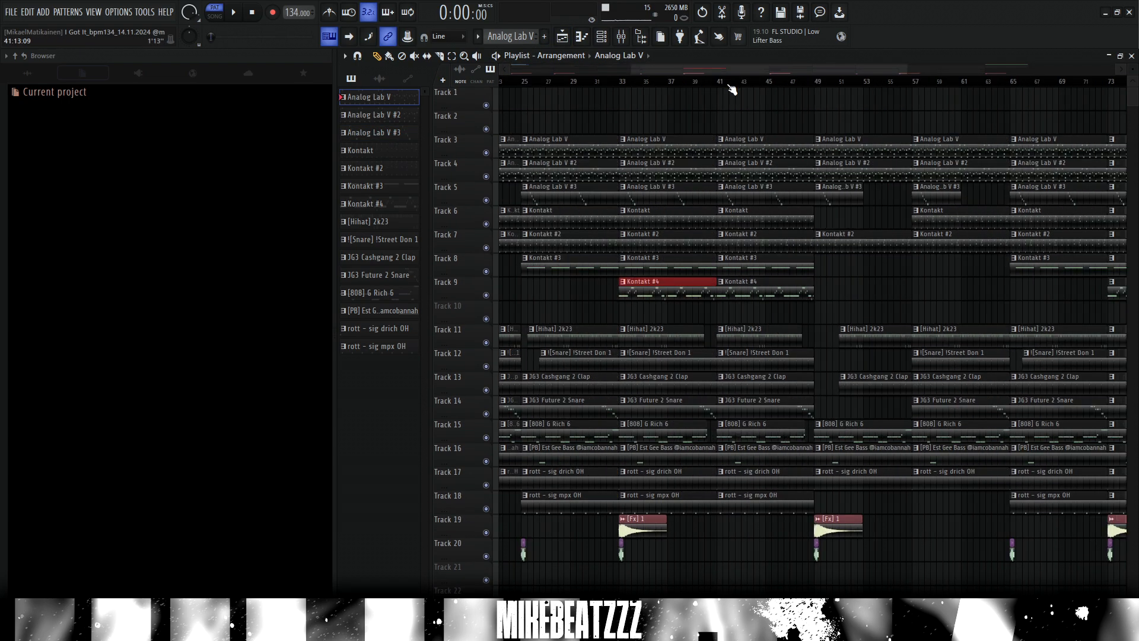
pyautogui.scroll(-3, 732, 89)
pyautogui.scroll(1, 732, 89)
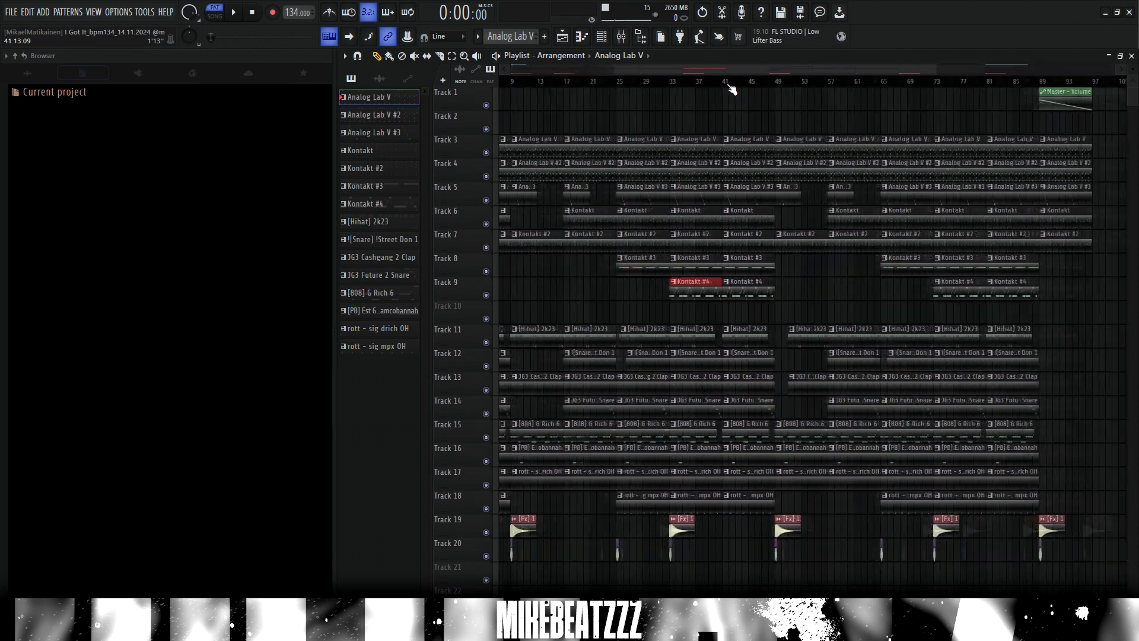
# Step: Open the Analog Lab V pattern in the piano roll and check its channel in the channel rack
pyautogui.press('F7')
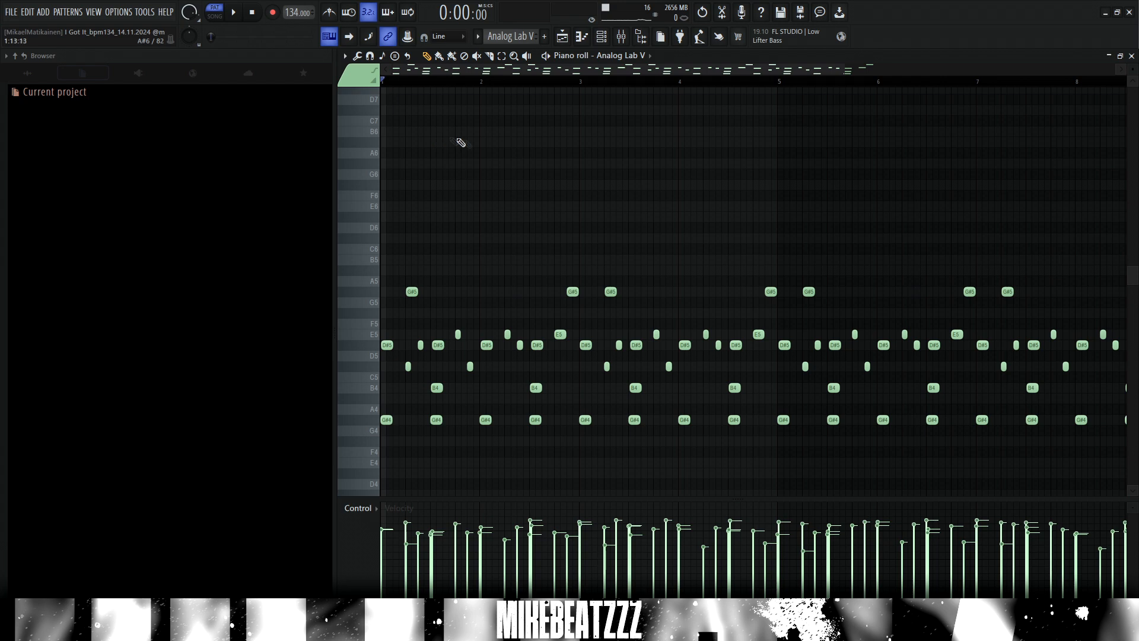
pyautogui.scroll(-2, 460, 142)
pyautogui.press('F6')
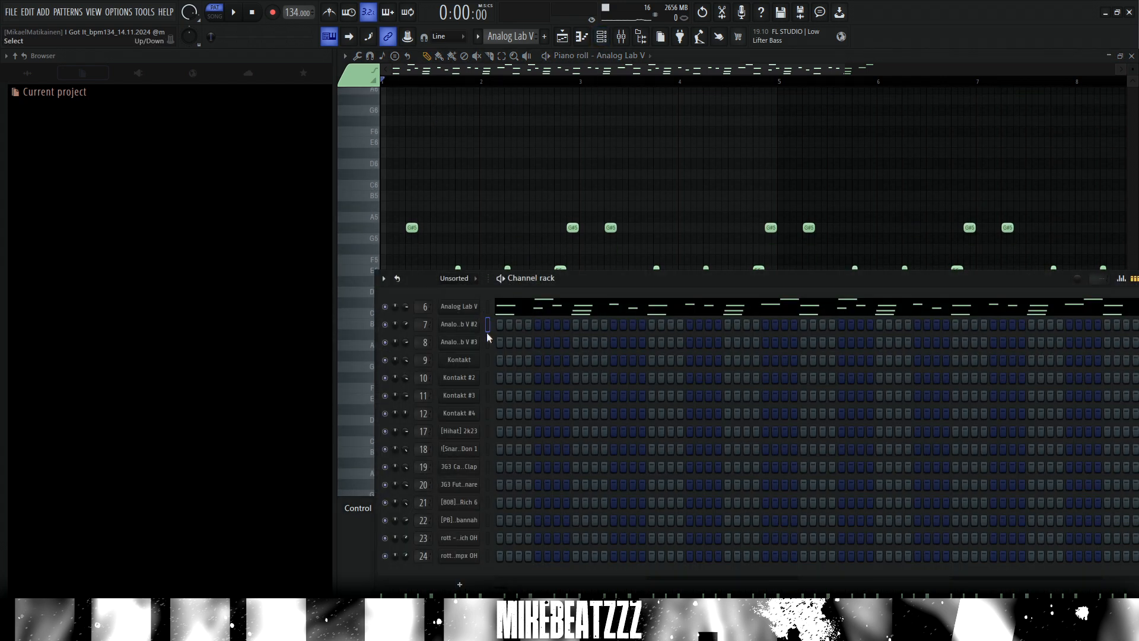
pyautogui.press('Up')
pyautogui.press('F6')
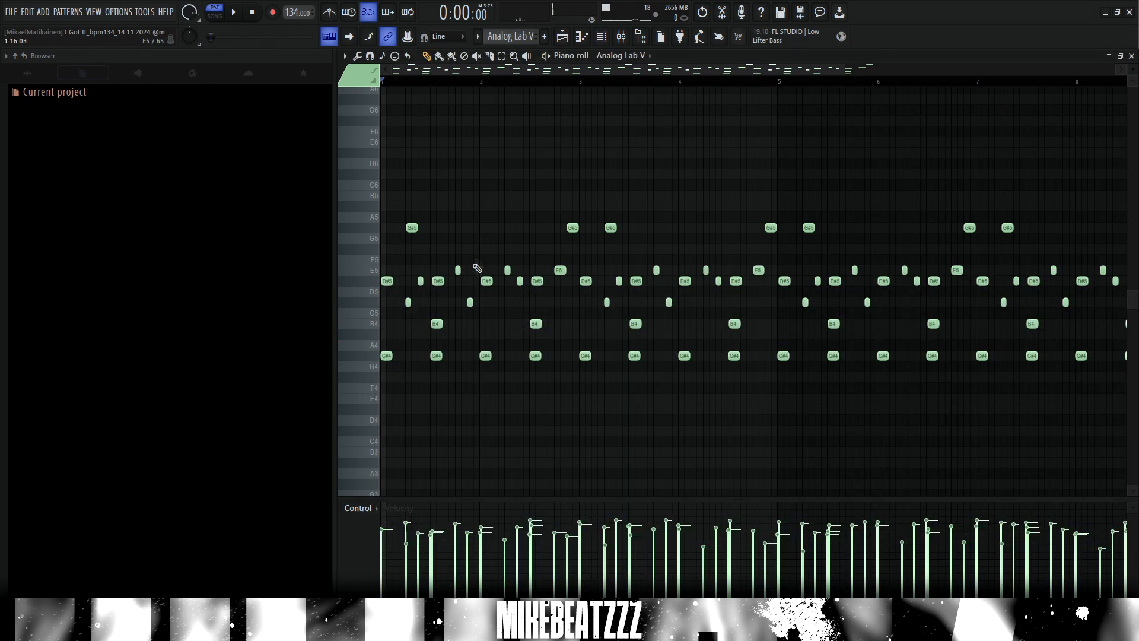
# Step: Open the Analog Lab V instrument window from the channel rack to check its preset
pyautogui.click(604, 43)
pyautogui.click(461, 303)
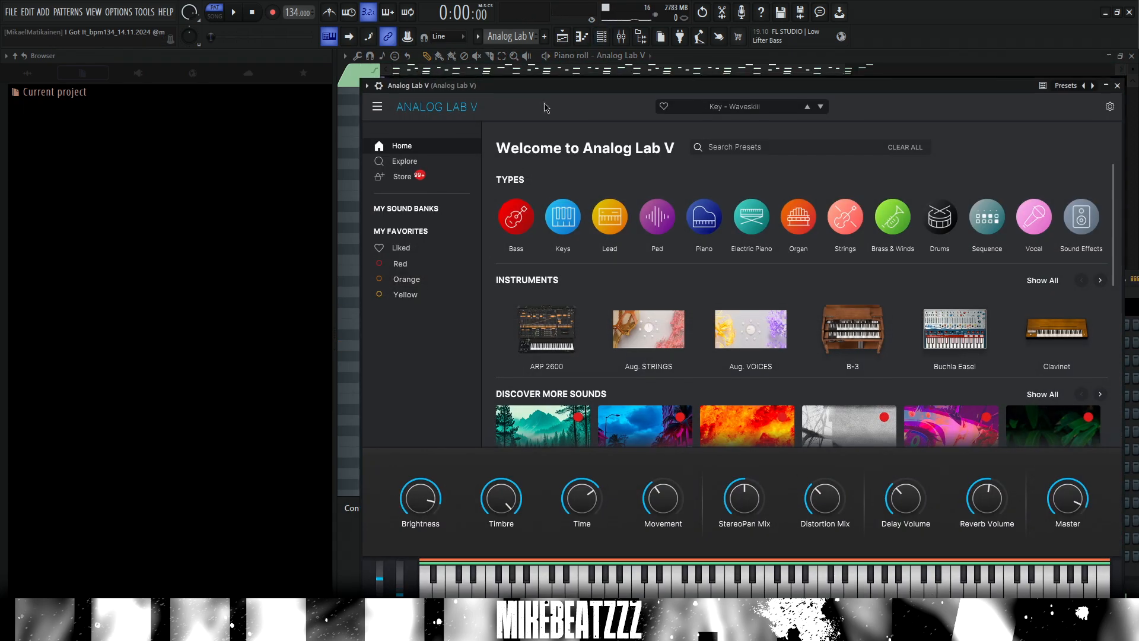
pyautogui.press('F7')
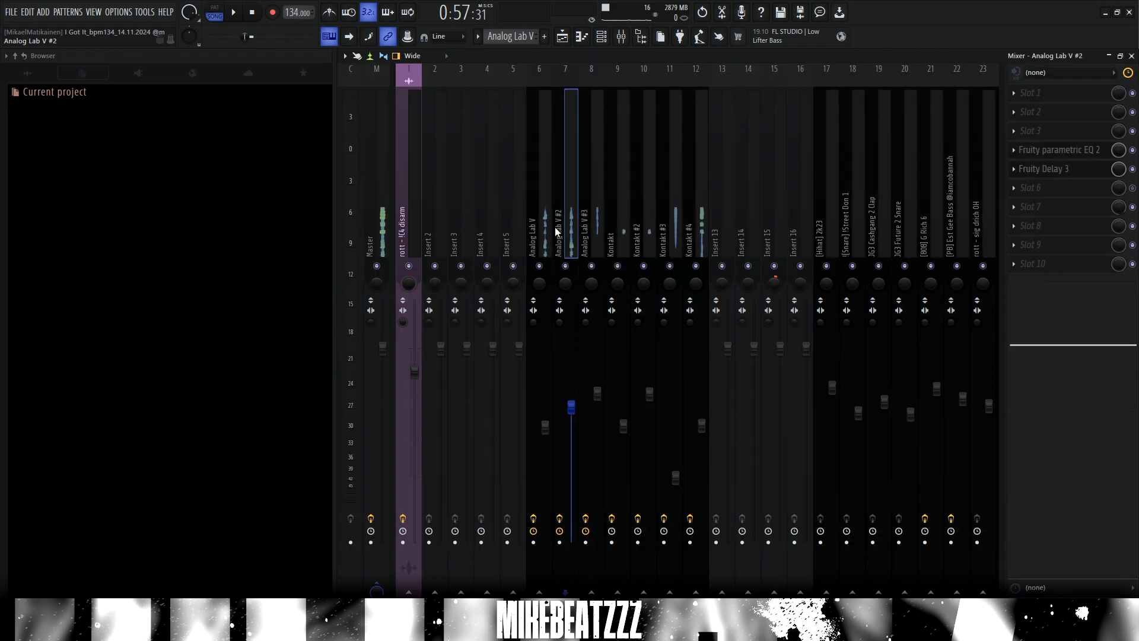
# Step: Review the Analog Lab V mixer track's level, its Fruity parametric EQ 2 curve and its RC-20 Retro Color effect
pyautogui.click(568, 202)
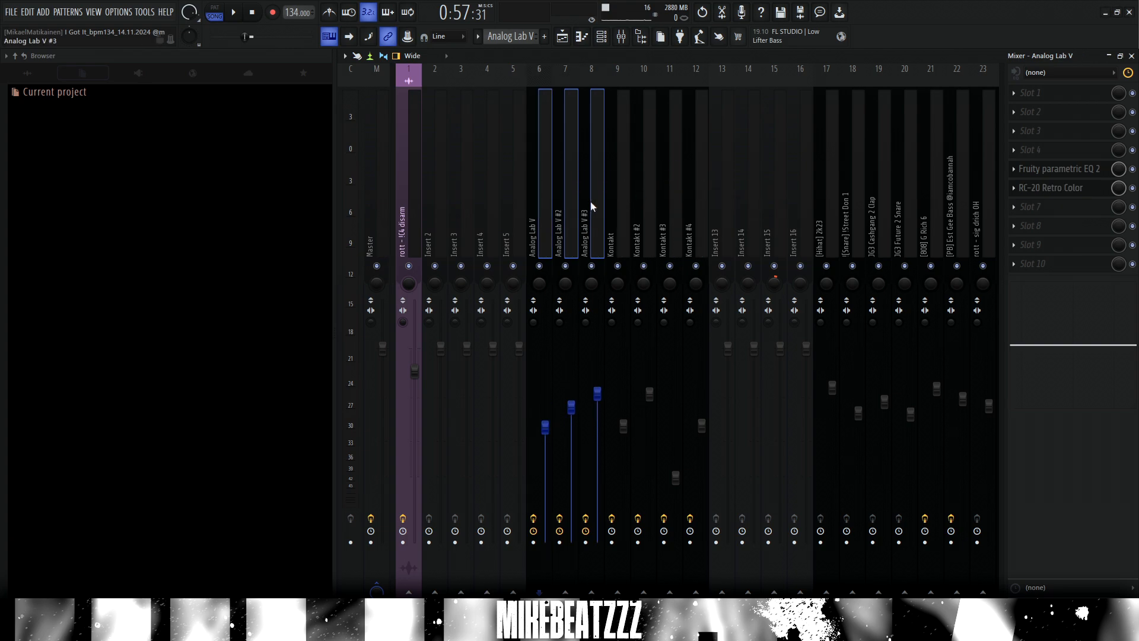
pyautogui.click(545, 427)
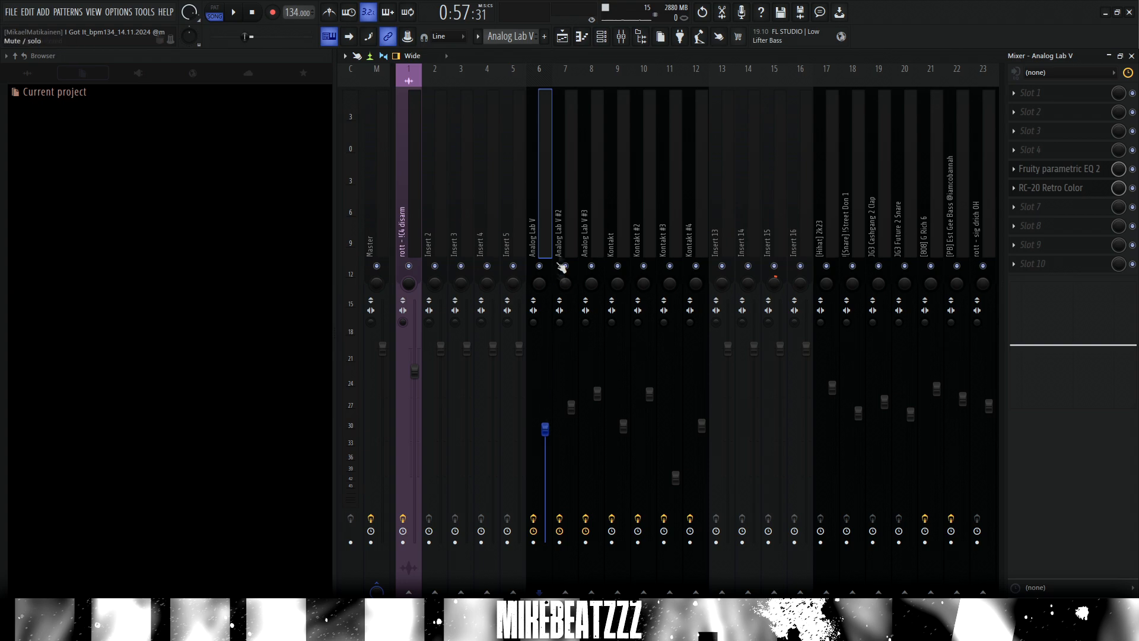
pyautogui.click(1045, 169)
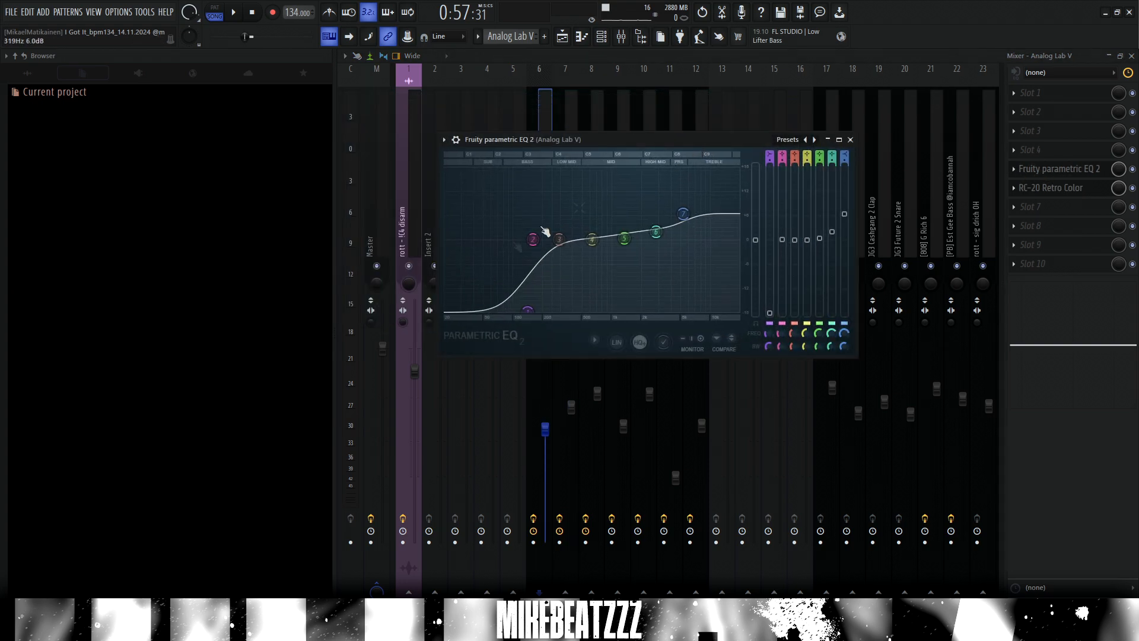
pyautogui.moveTo(684, 214); pyautogui.dragTo(683, 210)
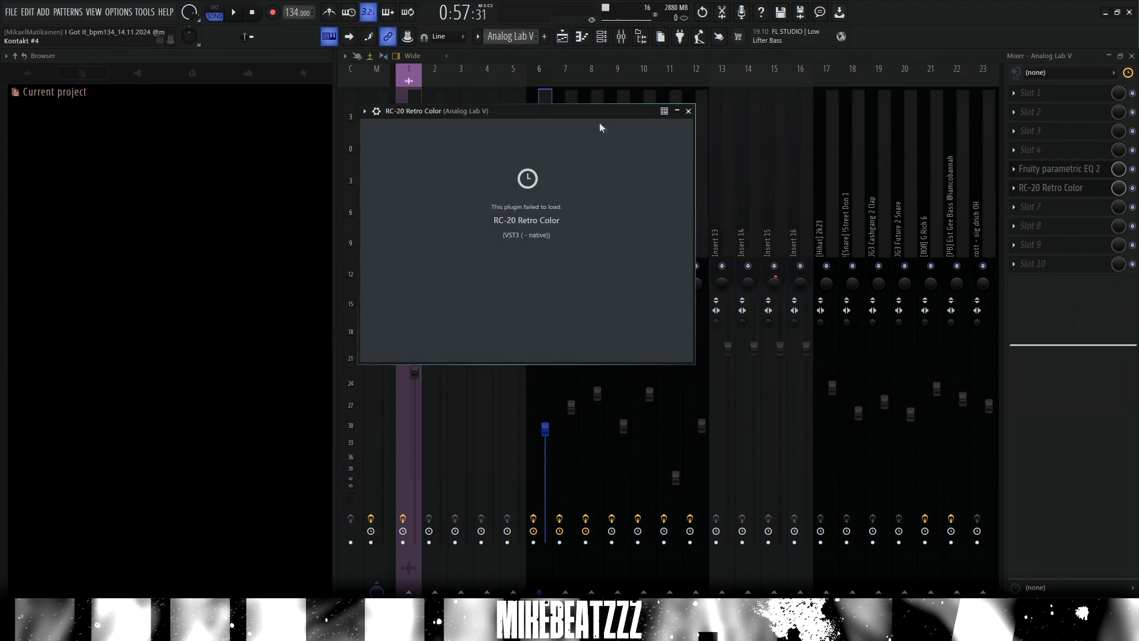
pyautogui.moveTo(598, 113); pyautogui.dragTo(675, 137)
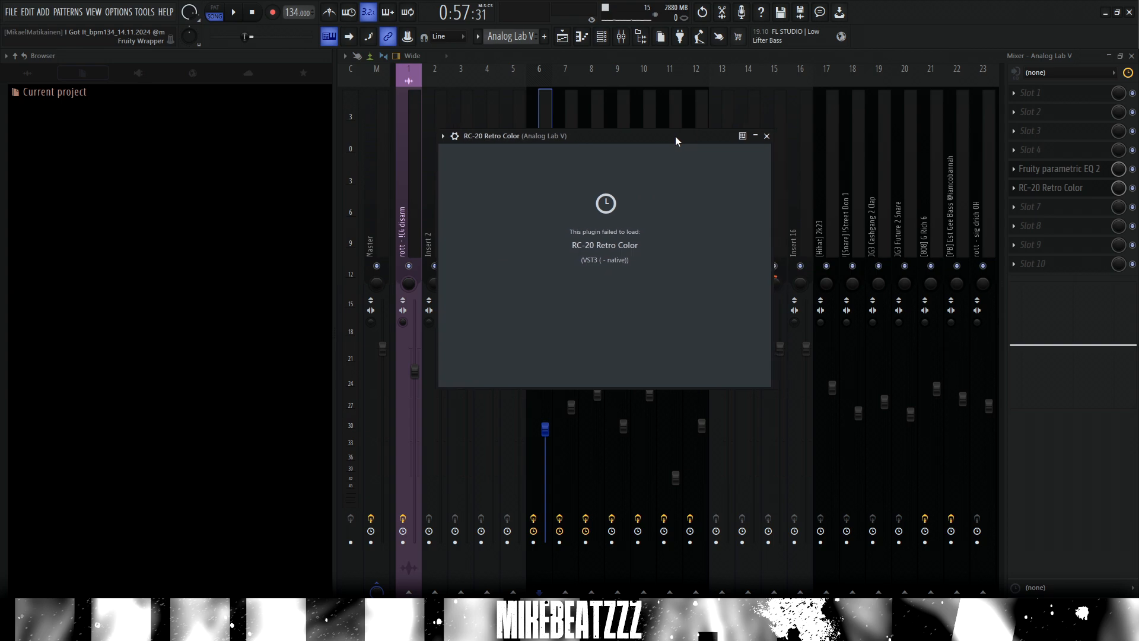
# Step: Review the Analog Lab V #2 mixer track's Fruity parametric EQ 2 curve and its Fruity Delay 3 settings
pyautogui.click(766, 136)
pyautogui.click(560, 228)
pyautogui.click(1045, 169)
pyautogui.click(810, 130)
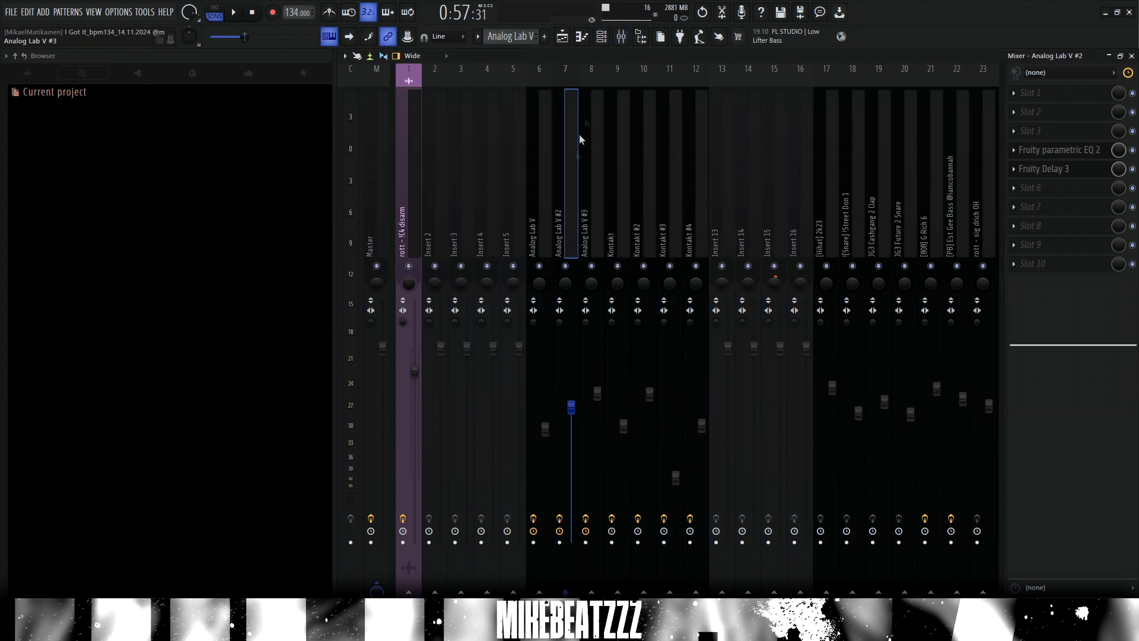
pyautogui.click(1065, 167)
pyautogui.click(1065, 154)
pyautogui.moveTo(641, 115); pyautogui.dragTo(696, 121)
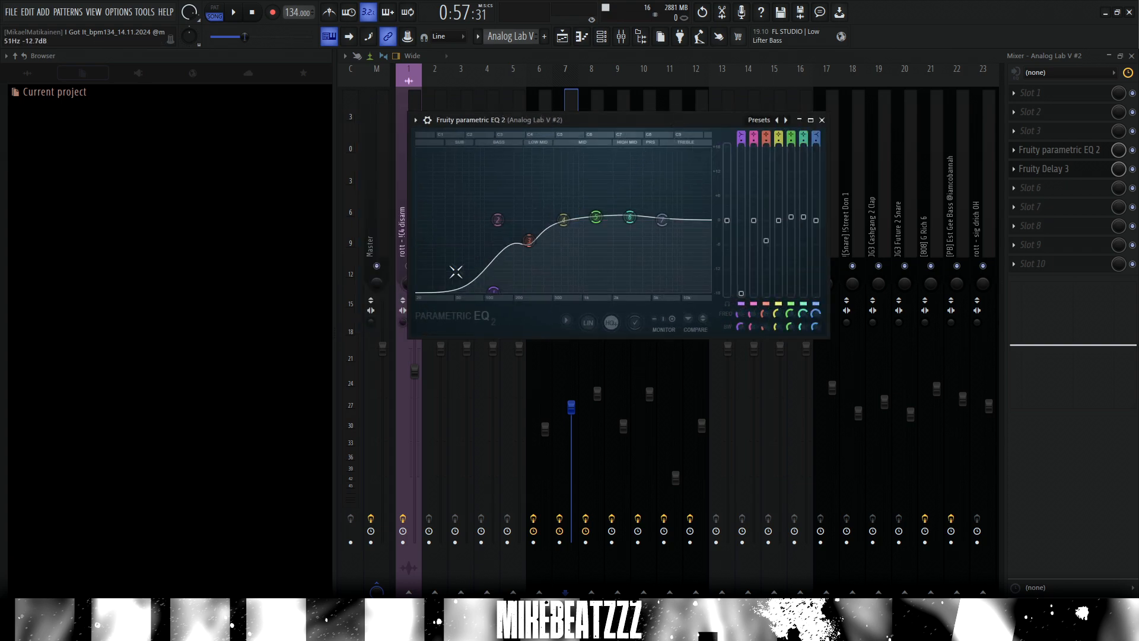
pyautogui.moveTo(599, 217); pyautogui.dragTo(593, 211)
pyautogui.moveTo(563, 220); pyautogui.dragTo(560, 219)
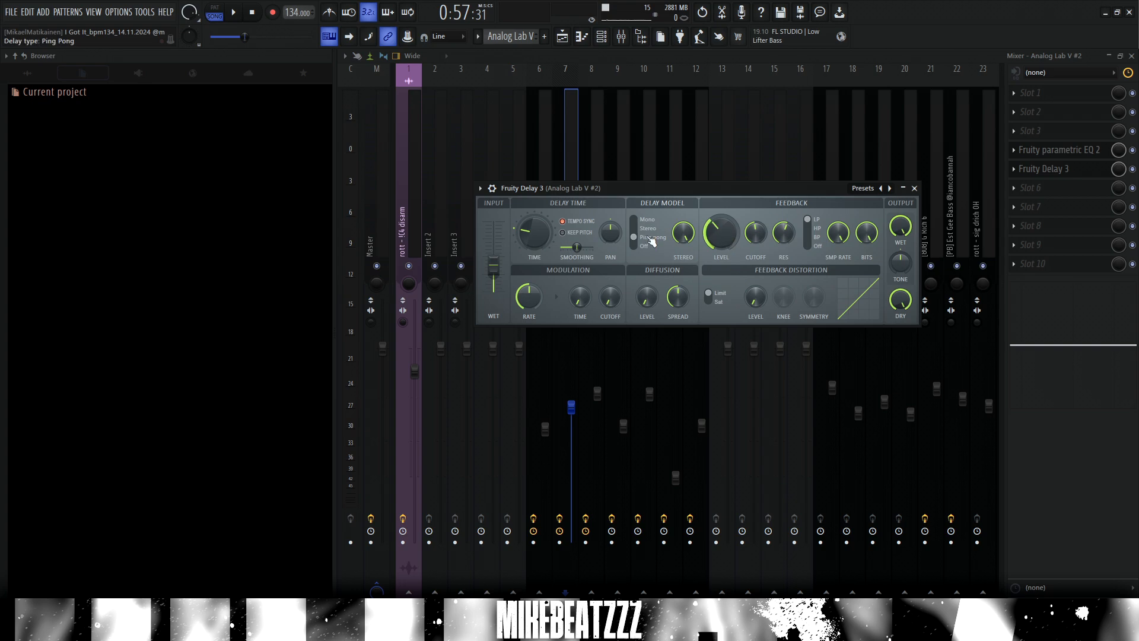
# Step: Solo the Kontakt #2 and Kontakt tracks, Tracks 7 and 6, in the playlist
pyautogui.press('F5')
pyautogui.hotkey('ctrl', 'd')
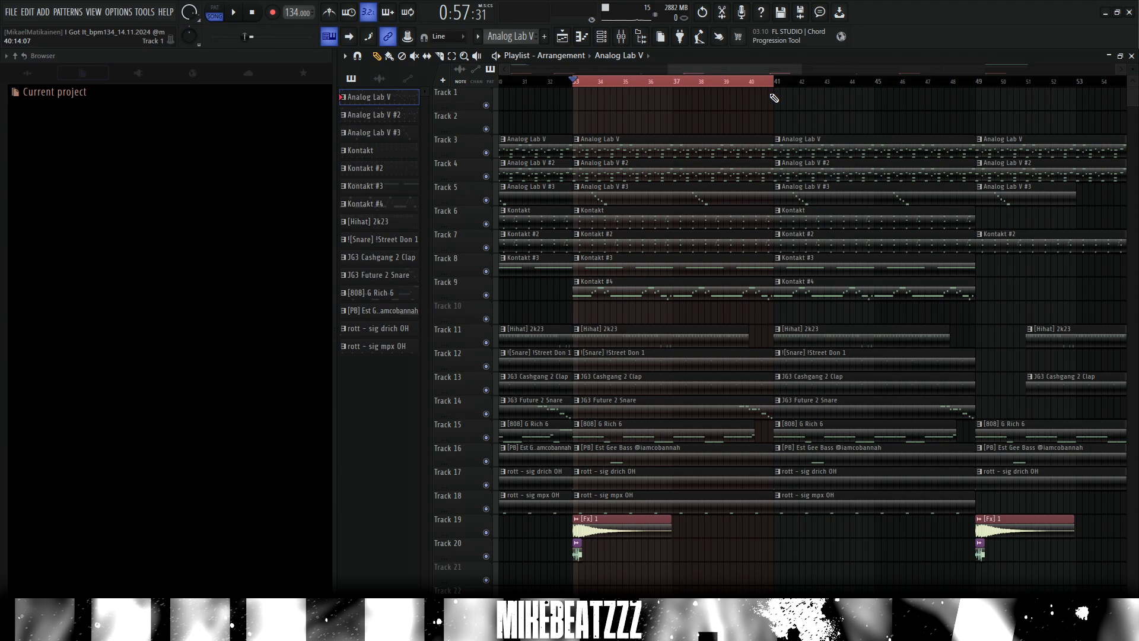
pyautogui.scroll(2, 755, 88)
pyautogui.scroll(-4, 740, 82)
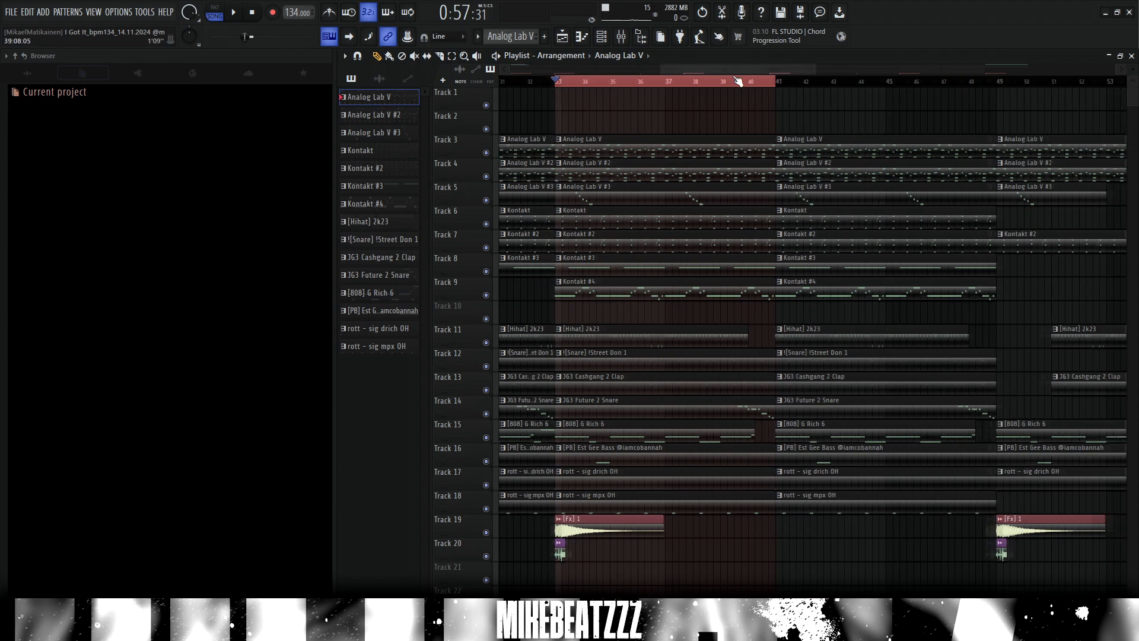
pyautogui.scroll(4, 635, 83)
pyautogui.rightClick(487, 246)
pyautogui.click(486, 224)
pyautogui.scroll(3, 544, 83)
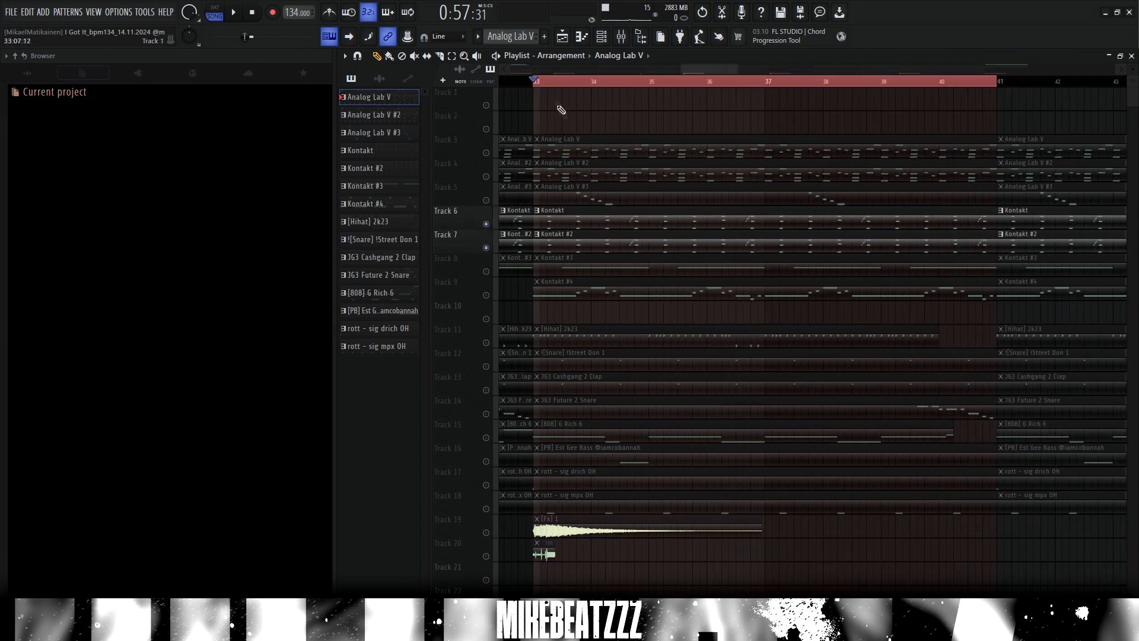
# Step: Play the soloed Kontakt tracks and view the Kontakt pattern's notes in the piano roll
pyautogui.press('space')
pyautogui.doubleClick(585, 210)
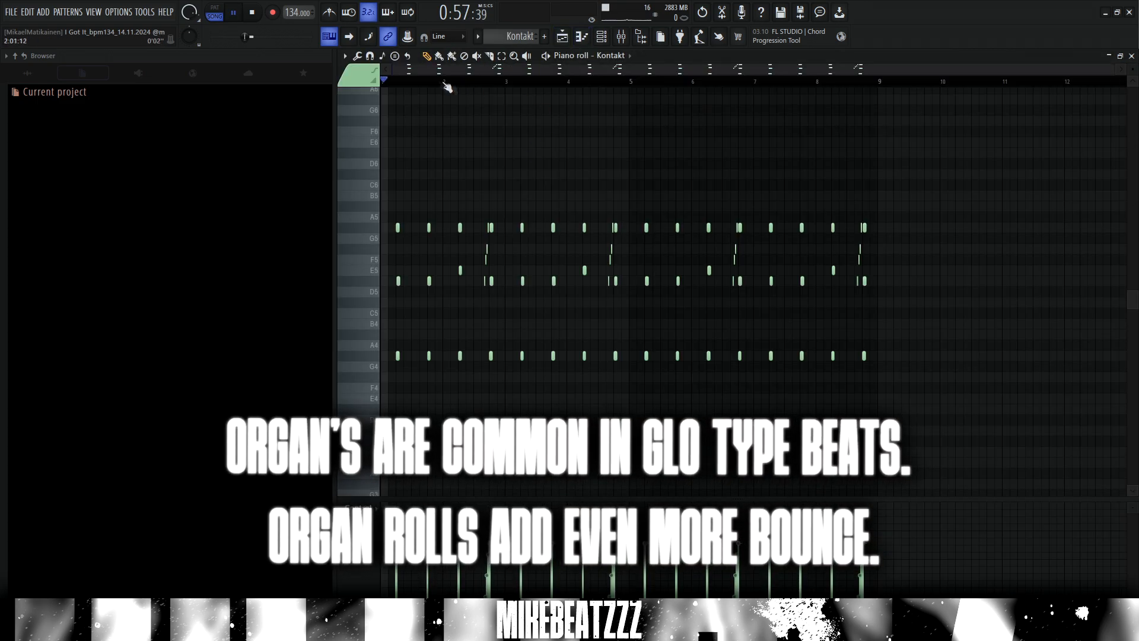
pyautogui.scroll(2, 585, 84)
pyautogui.scroll(-2, 585, 84)
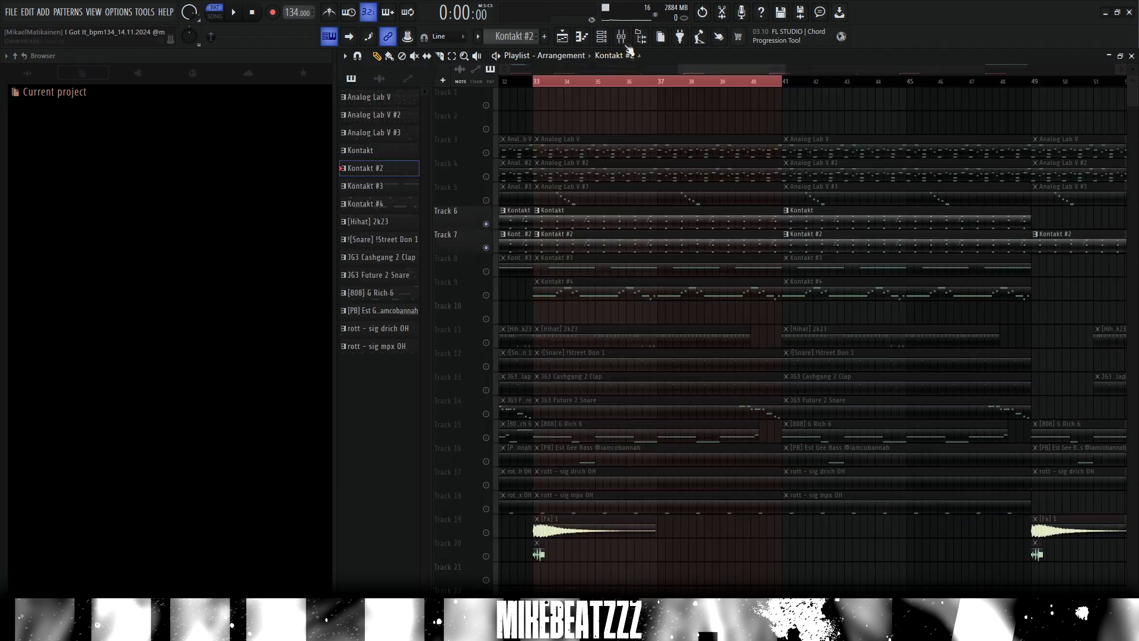
# Step: Check the Kontakt #2 mixer track's Fruity parametric EQ 2 curve and RC-20 Retro Color effect
pyautogui.click(621, 37)
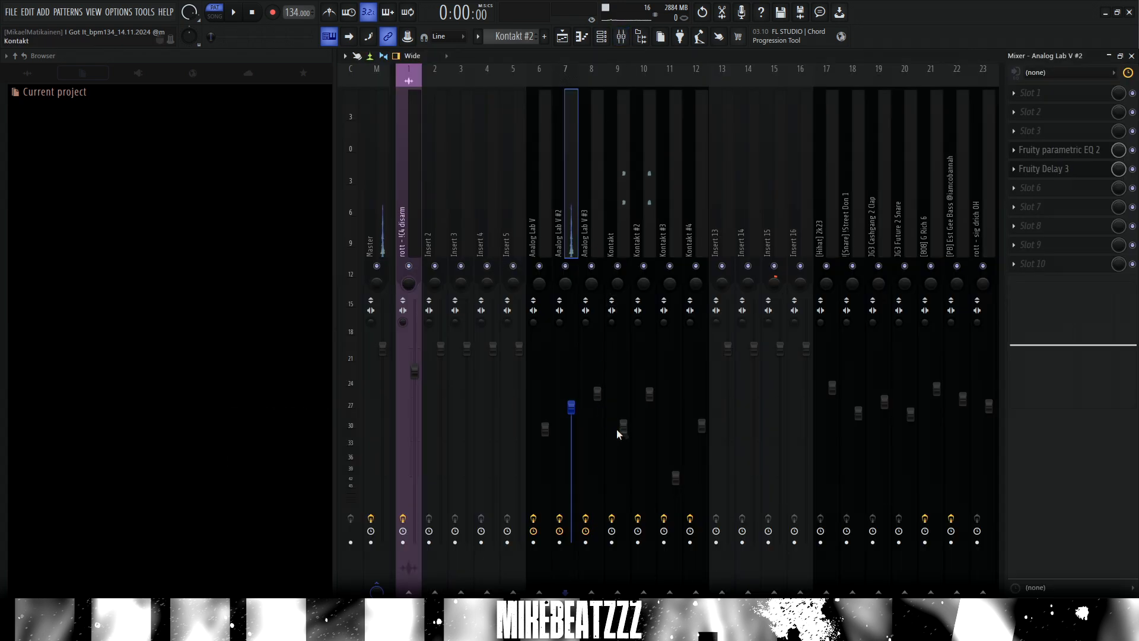
pyautogui.click(1009, 189)
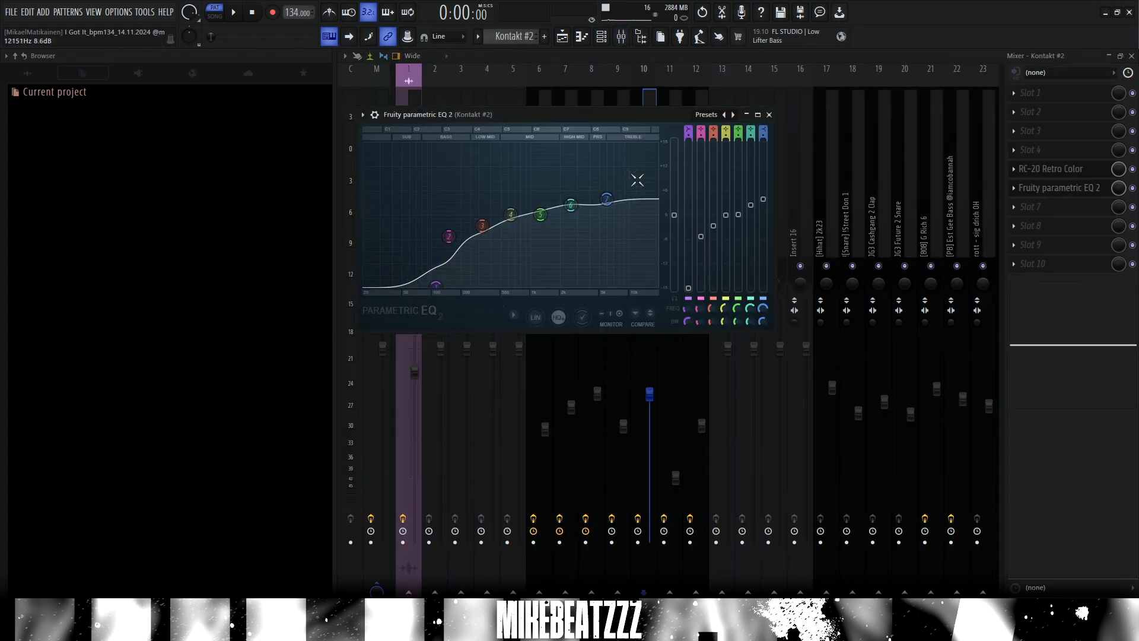
pyautogui.click(1085, 168)
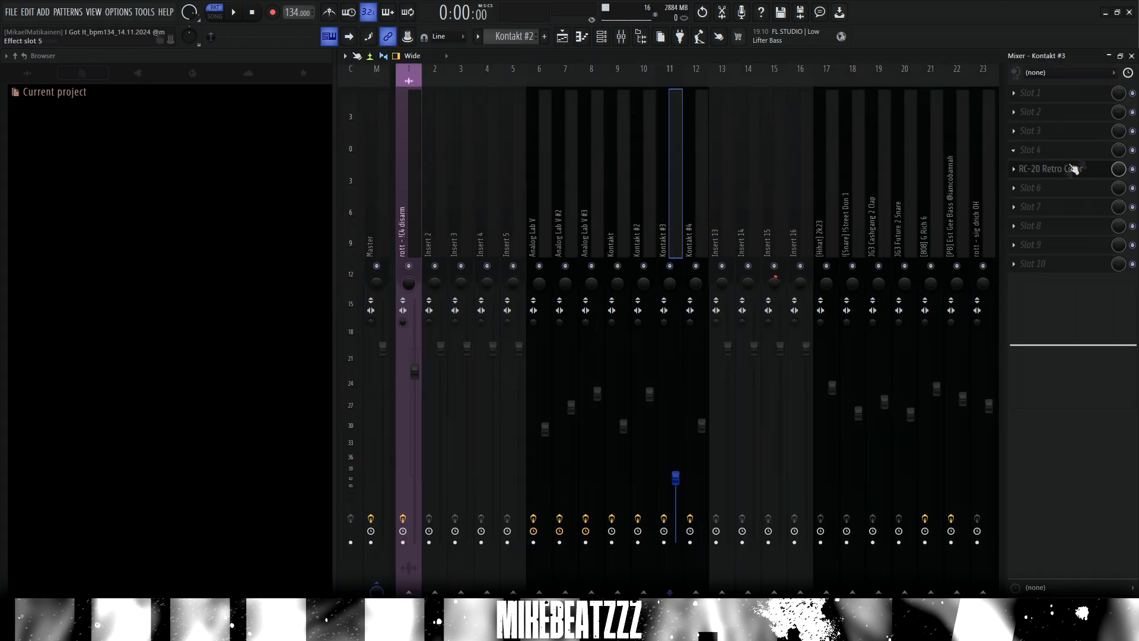
# Step: Check the Kontakt #3 mixer track's RC-20 Retro Color effect and the preset loaded in its Kontakt instrument
pyautogui.click(1074, 169)
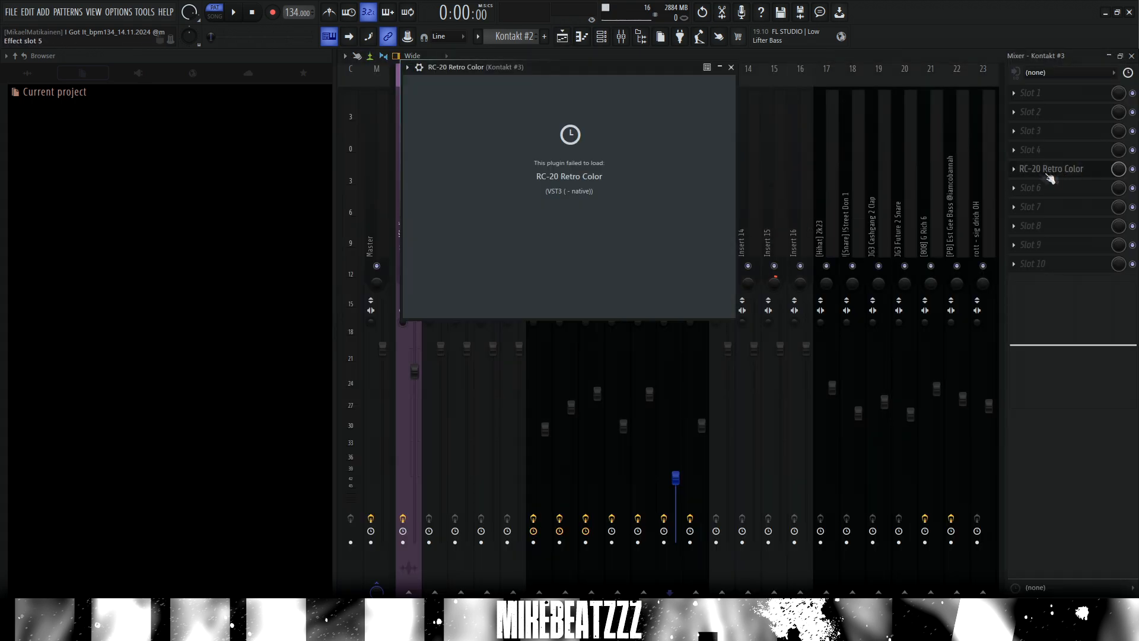
pyautogui.click(747, 222)
pyautogui.click(666, 212)
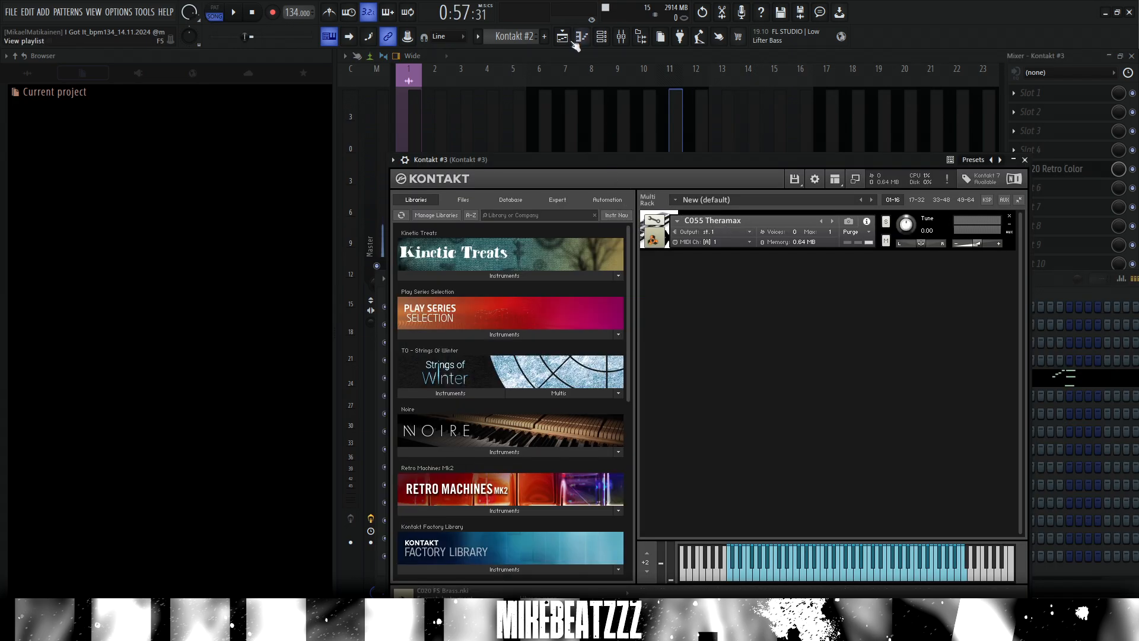
# Step: Unsolo Track 8 in the playlist to bring back all tracks, and check the Kontakt #4 mixer track's EQ
pyautogui.click(572, 43)
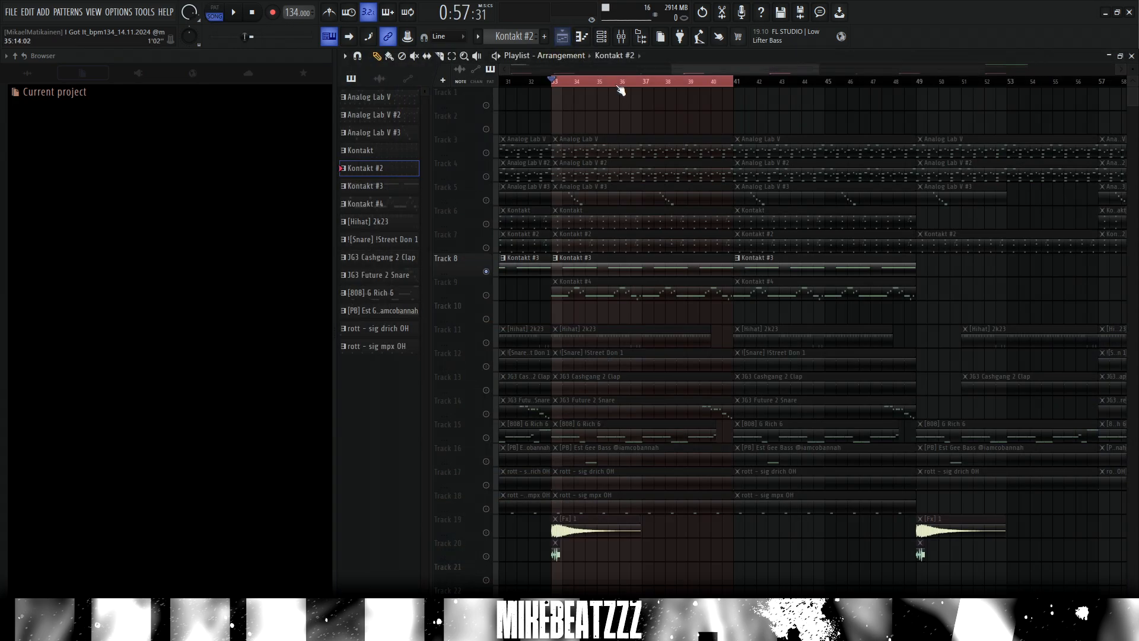
pyautogui.rightClick(485, 272)
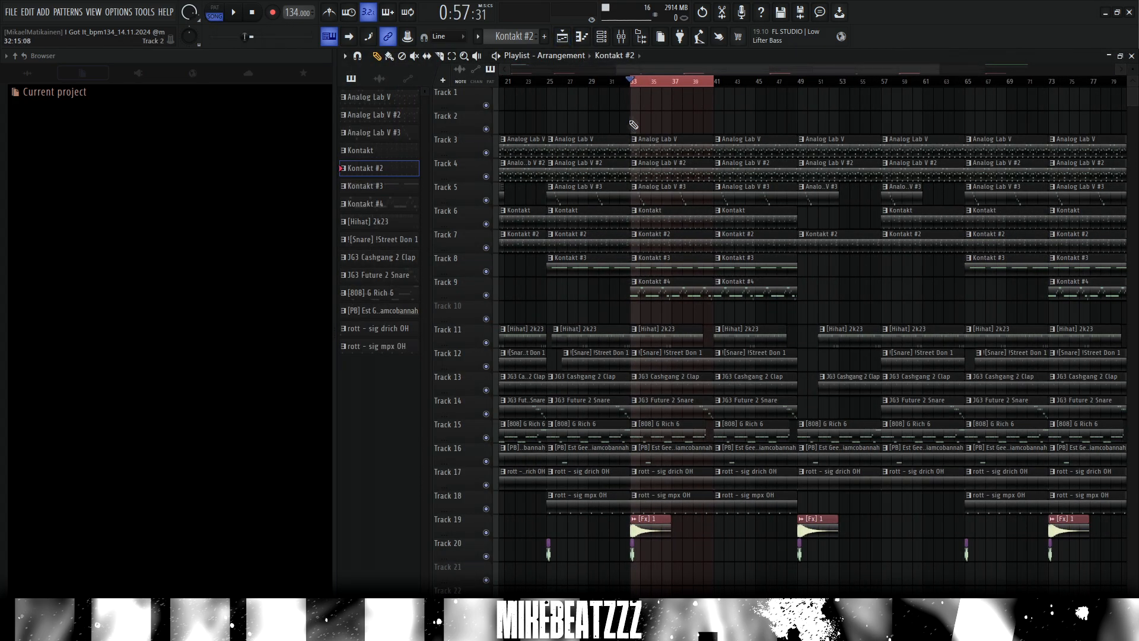
pyautogui.click(637, 88)
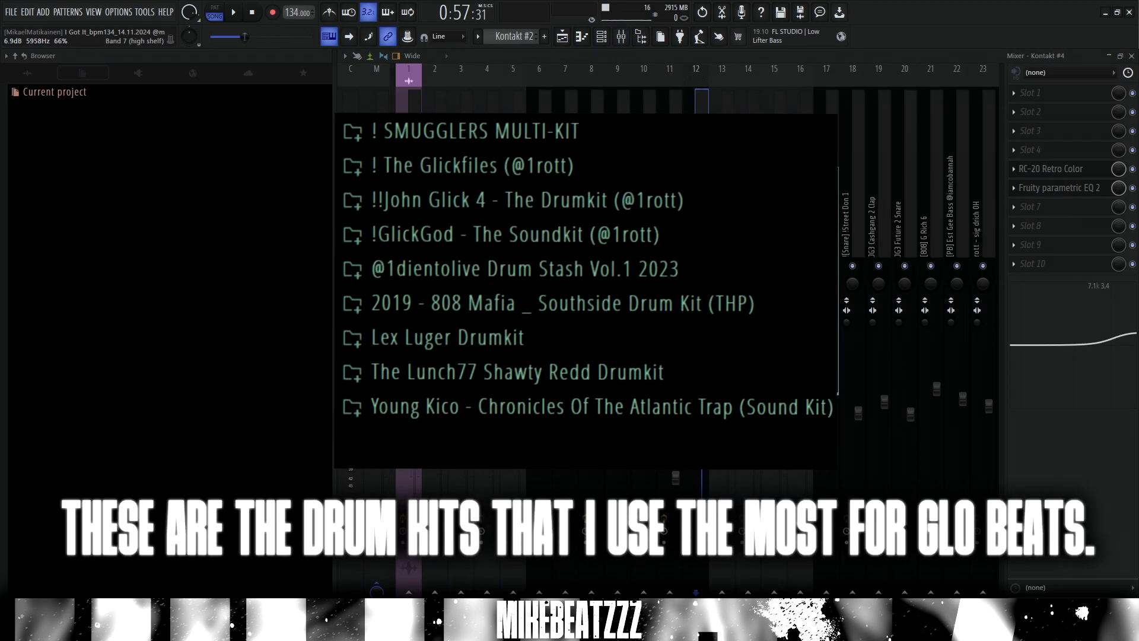
pyautogui.moveTo(1115, 340); pyautogui.dragTo(1114, 336)
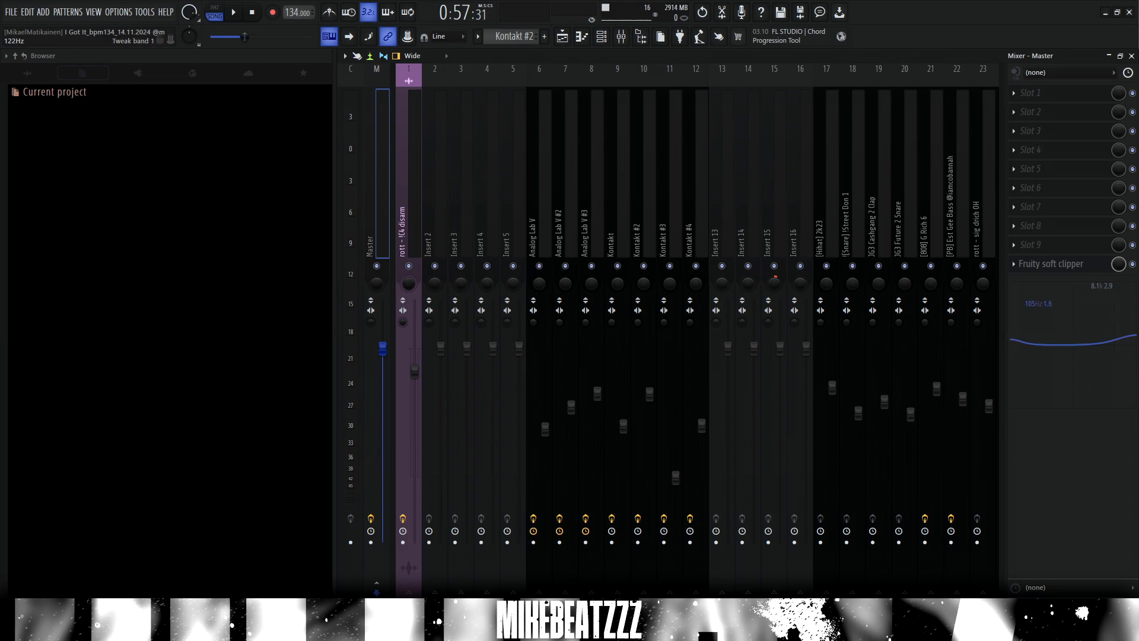
# Step: Look over the full arrangement in the playlist and open the [Hihat] 2k23 pattern in the piano roll
pyautogui.press('F5')
pyautogui.scroll(1, 713, 340)
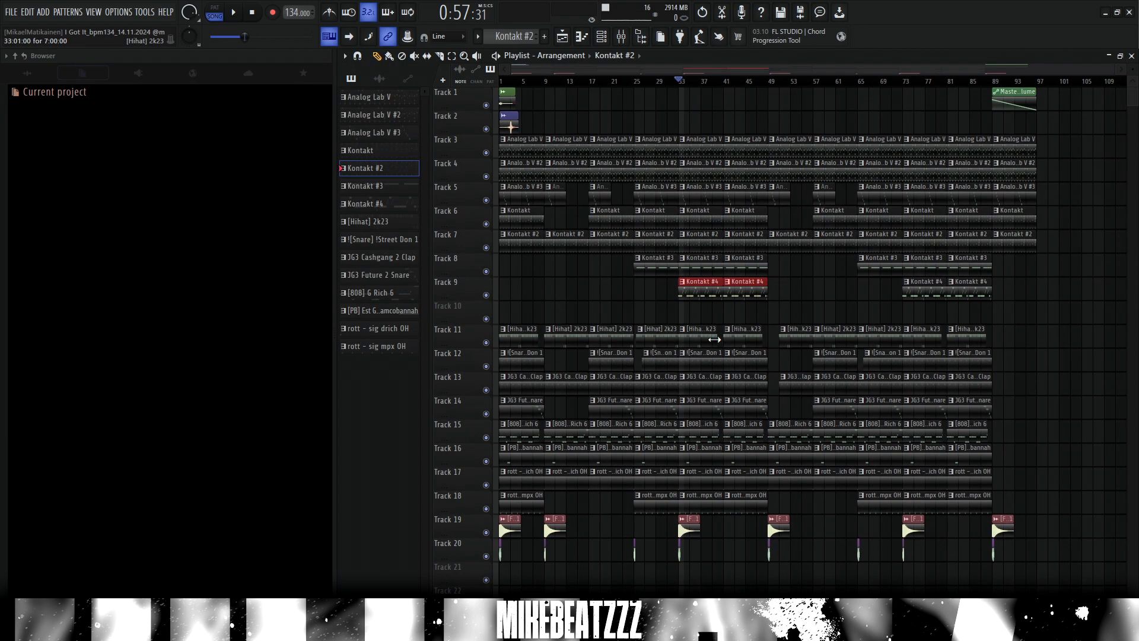
pyautogui.scroll(-2, 714, 339)
pyautogui.scroll(3, 642, 270)
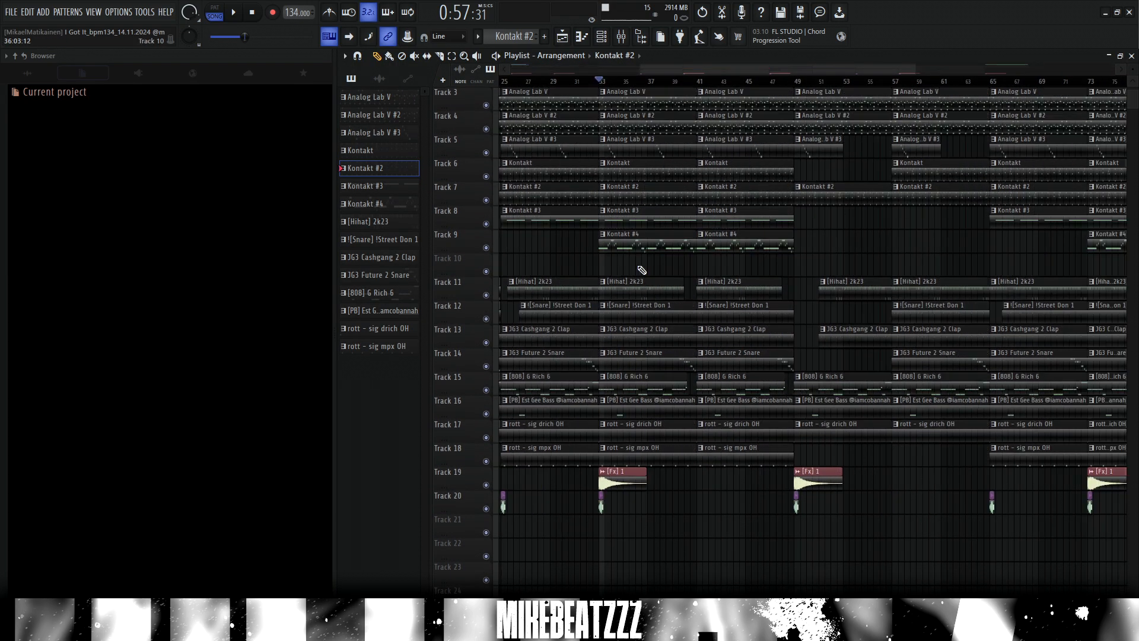
pyautogui.click(637, 289)
pyautogui.doubleClick(652, 294)
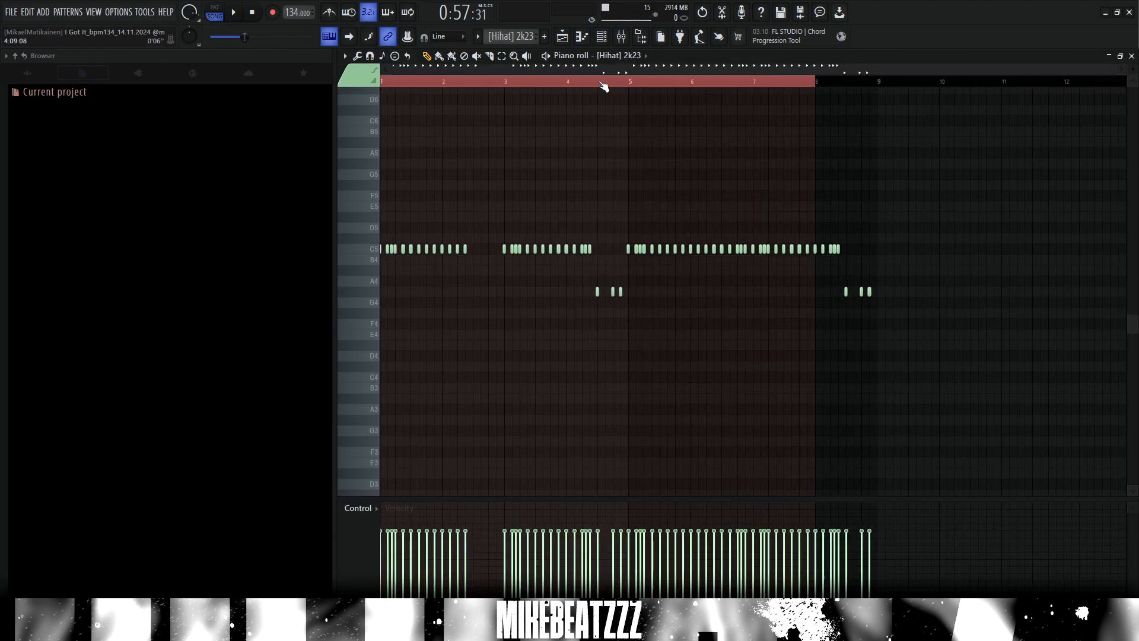
# Step: Clear the piano roll's time selection and play the [Hihat] 2k23 pattern on its own in pattern mode
pyautogui.moveTo(602, 84); pyautogui.dragTo(392, 85)
pyautogui.scroll(5, 393, 88)
pyautogui.moveTo(410, 294); pyautogui.dragTo(472, 289)
pyautogui.click(214, 12)
pyautogui.click(233, 13)
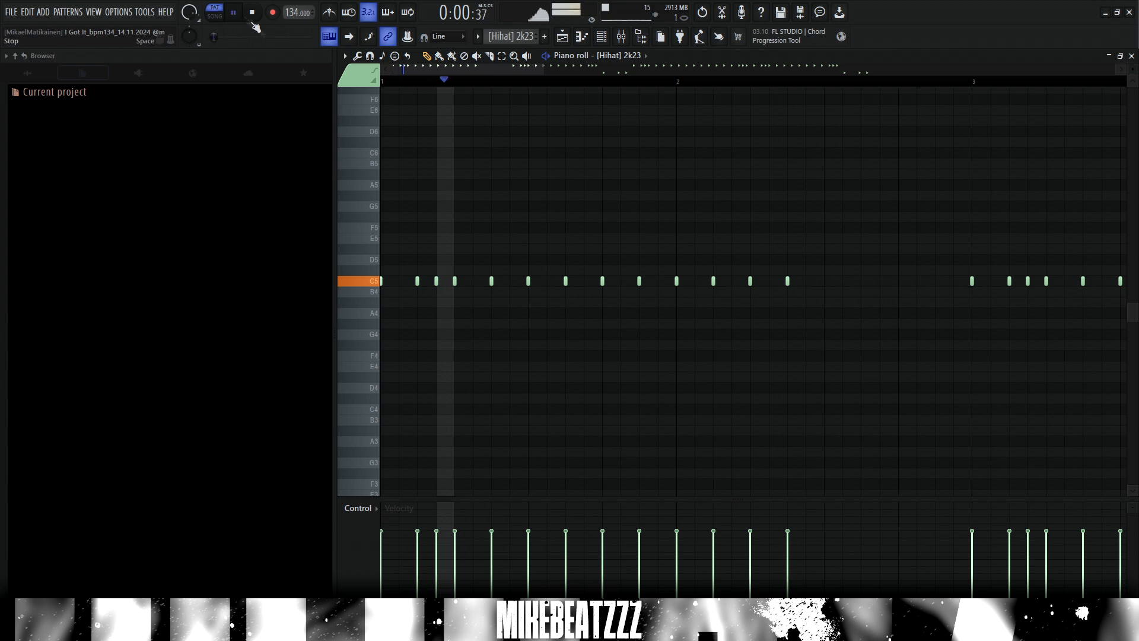
pyautogui.press('space')
pyautogui.scroll(-4, 607, 86)
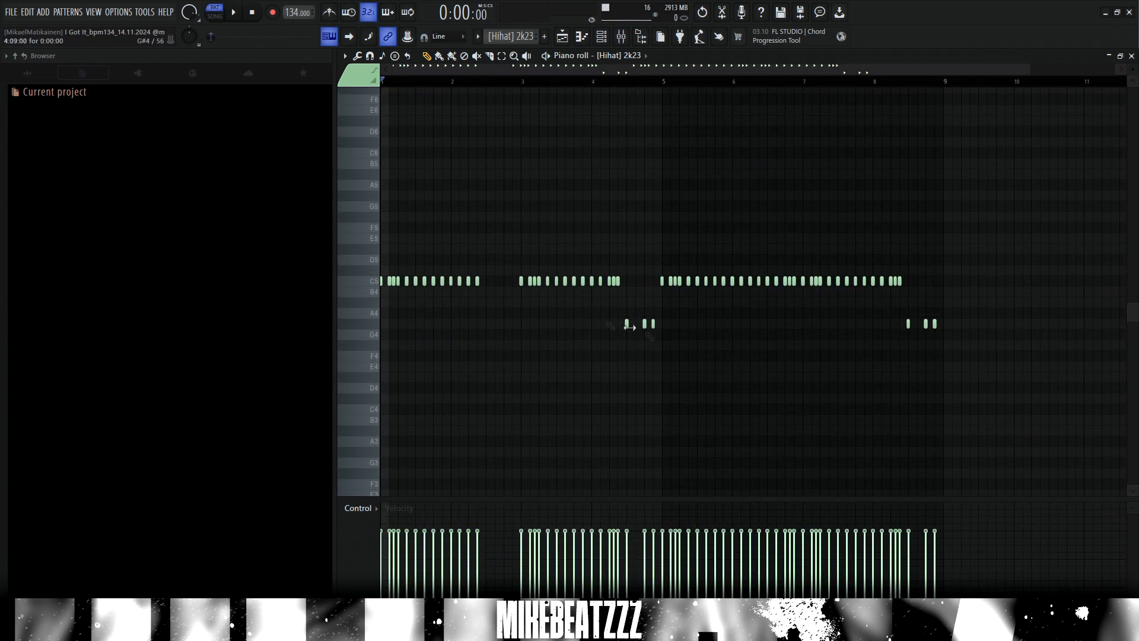
# Step: Examine the hi-hat pattern's gap before bar 3 and the lower-pitched hits in bar 4
pyautogui.moveTo(502, 281); pyautogui.dragTo(322, 277)
pyautogui.keyDown('ctrl'); pyautogui.click(495, 280); pyautogui.keyUp('ctrl')
pyautogui.moveTo(649, 273); pyautogui.dragTo(620, 307)
pyautogui.moveTo(648, 273); pyautogui.dragTo(626, 307)
# Step: Return to the playlist and play the soloed hi-hat and snare tracks in song mode from bar 33
pyautogui.press('F5')
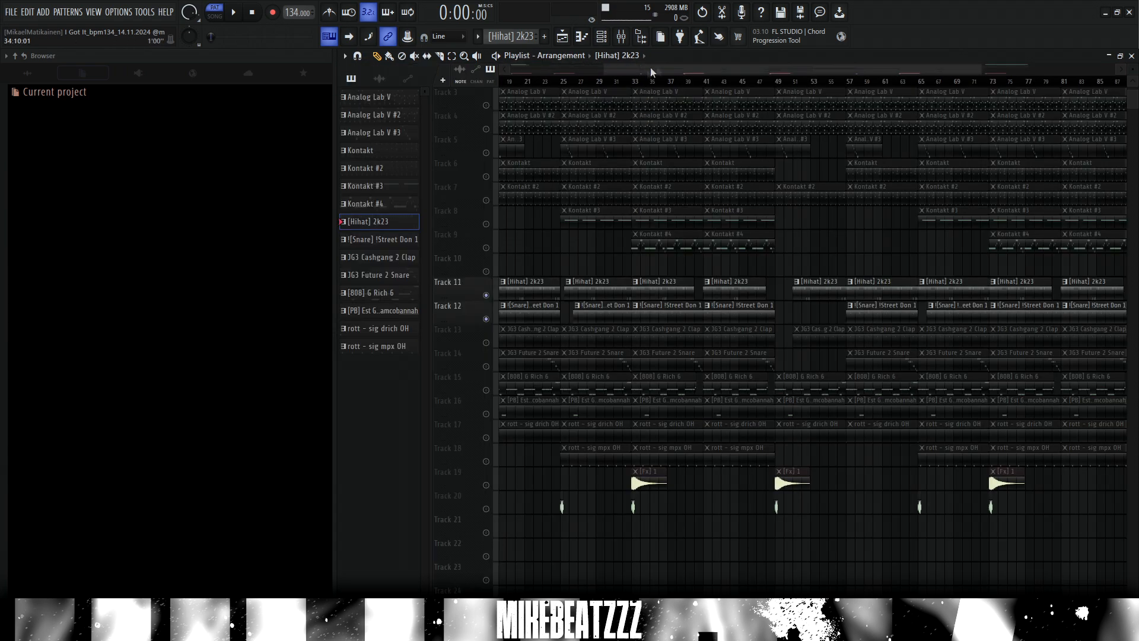
pyautogui.moveTo(650, 73); pyautogui.dragTo(808, 94)
pyautogui.click(549, 83)
pyautogui.press('l')
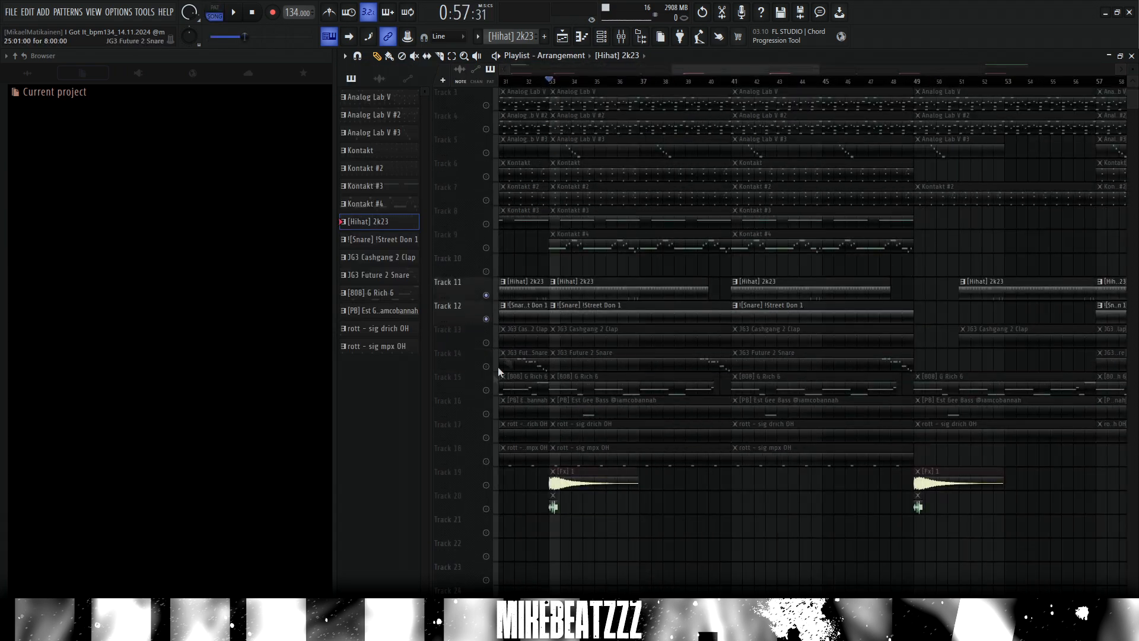
pyautogui.press('space')
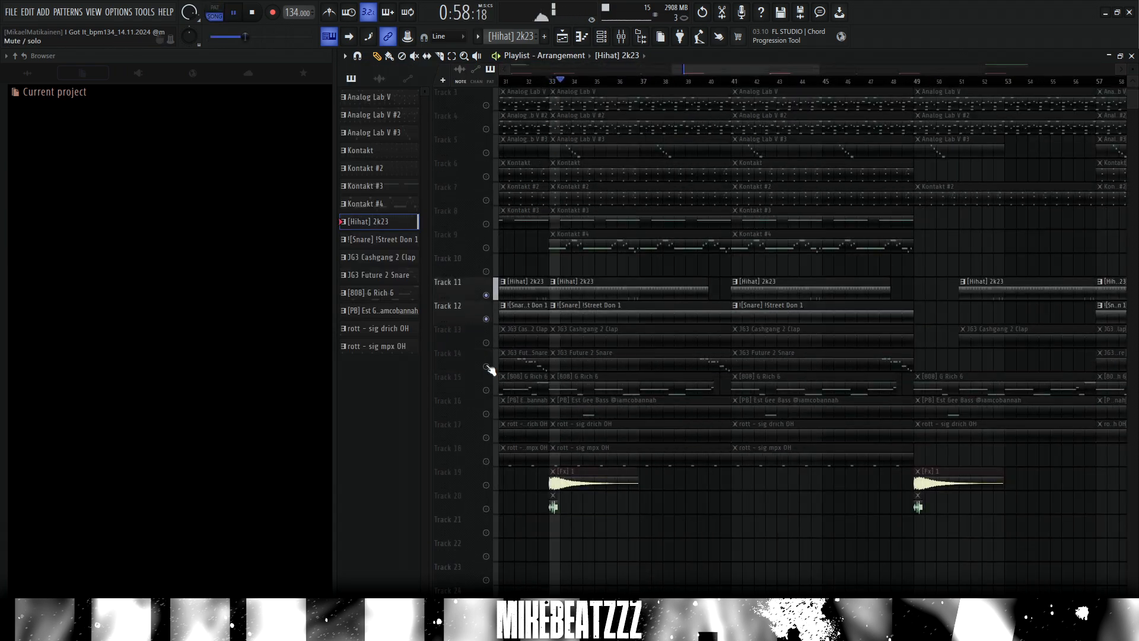
# Step: Unmute Tracks 13 and 14 during playback, comparing the clap with Track 12's snare off and on, and skip to about bar 39
pyautogui.click(486, 342)
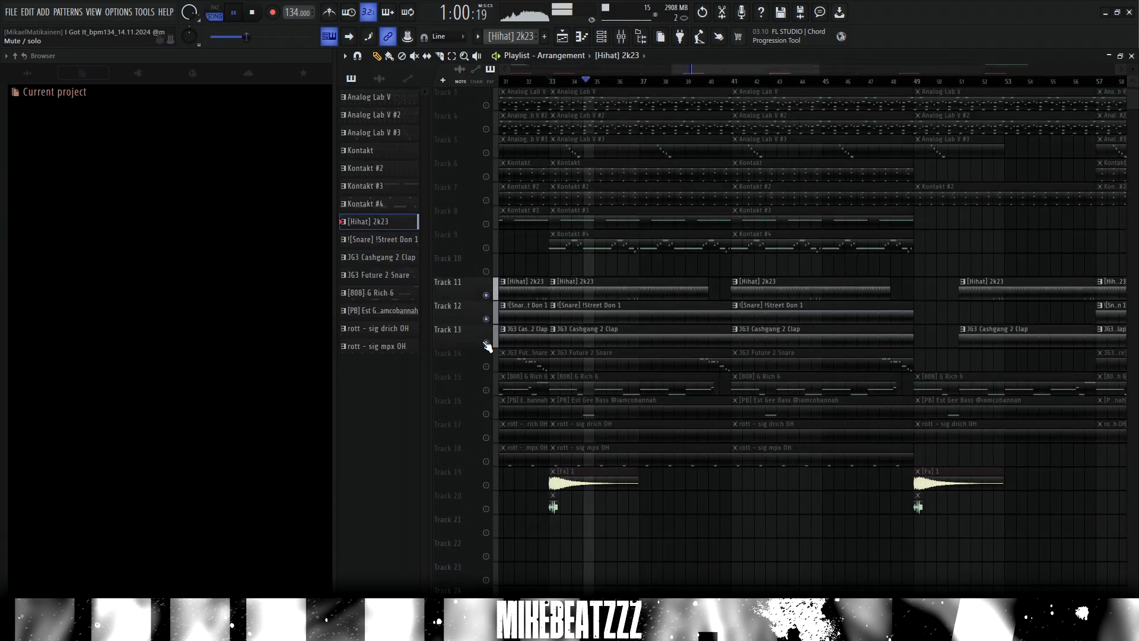
pyautogui.click(486, 319)
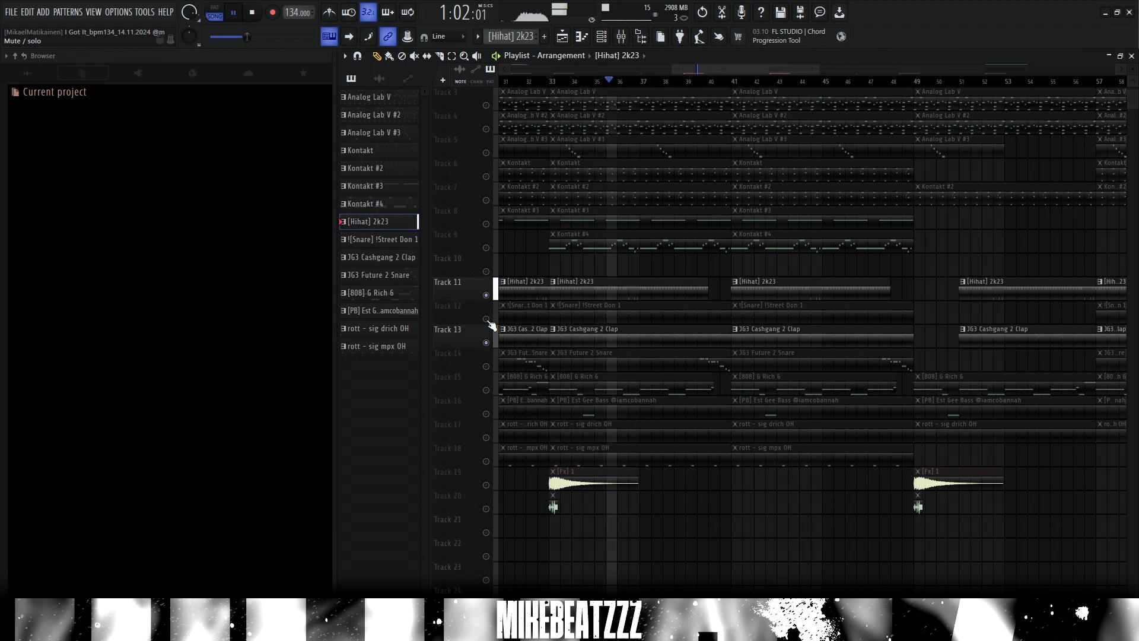
pyautogui.click(487, 320)
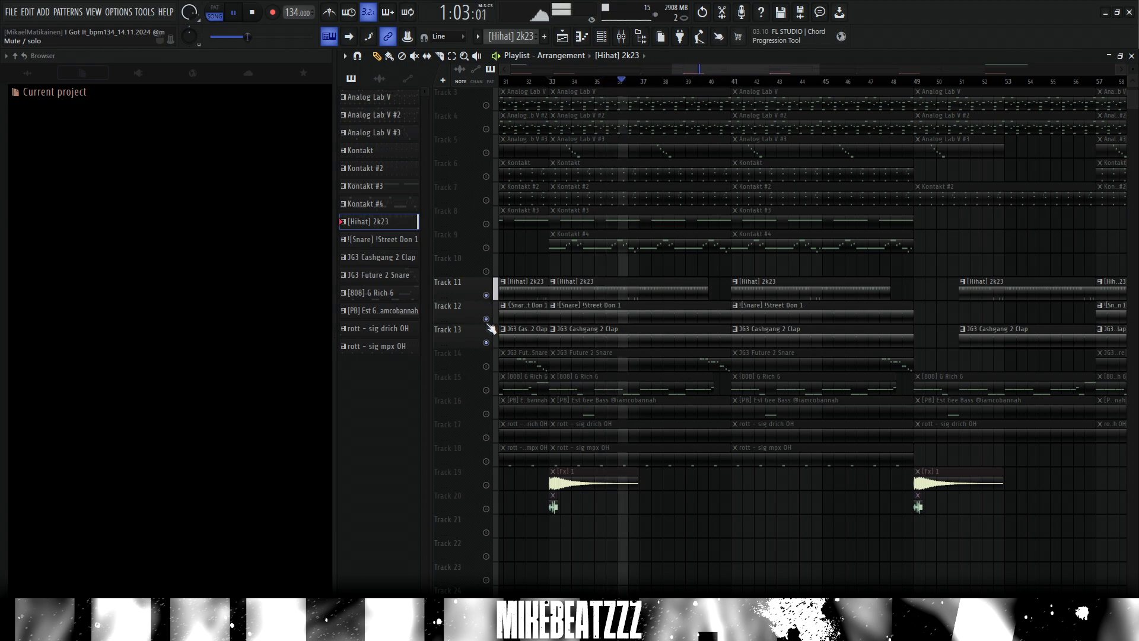
pyautogui.click(485, 366)
pyautogui.scroll(-1, 732, 88)
pyautogui.scroll(2, 733, 87)
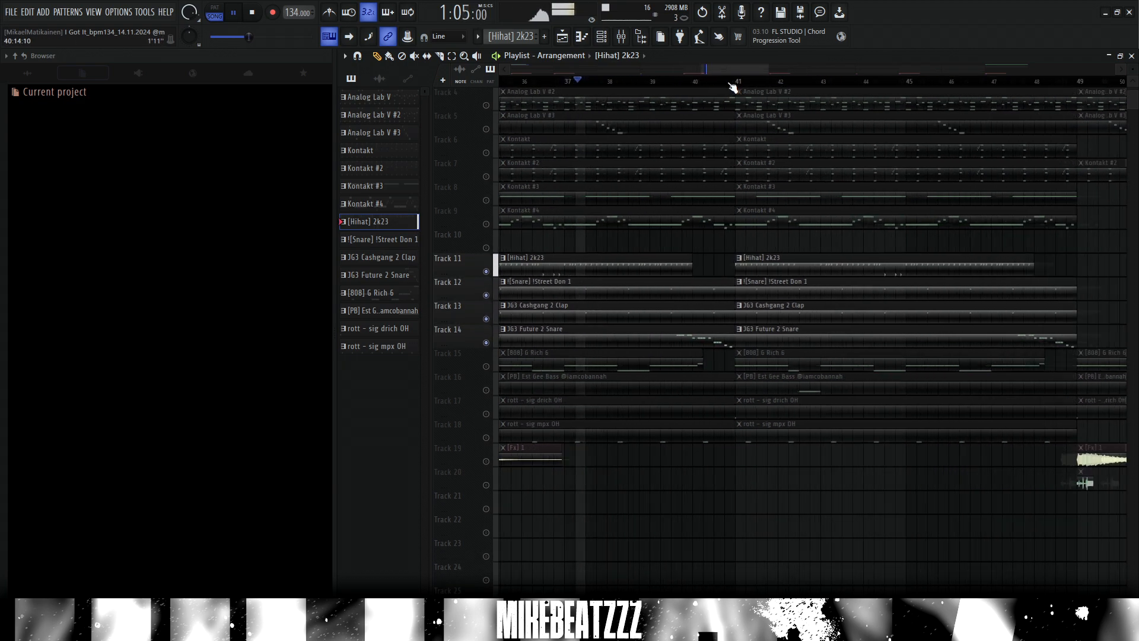
pyautogui.click(665, 81)
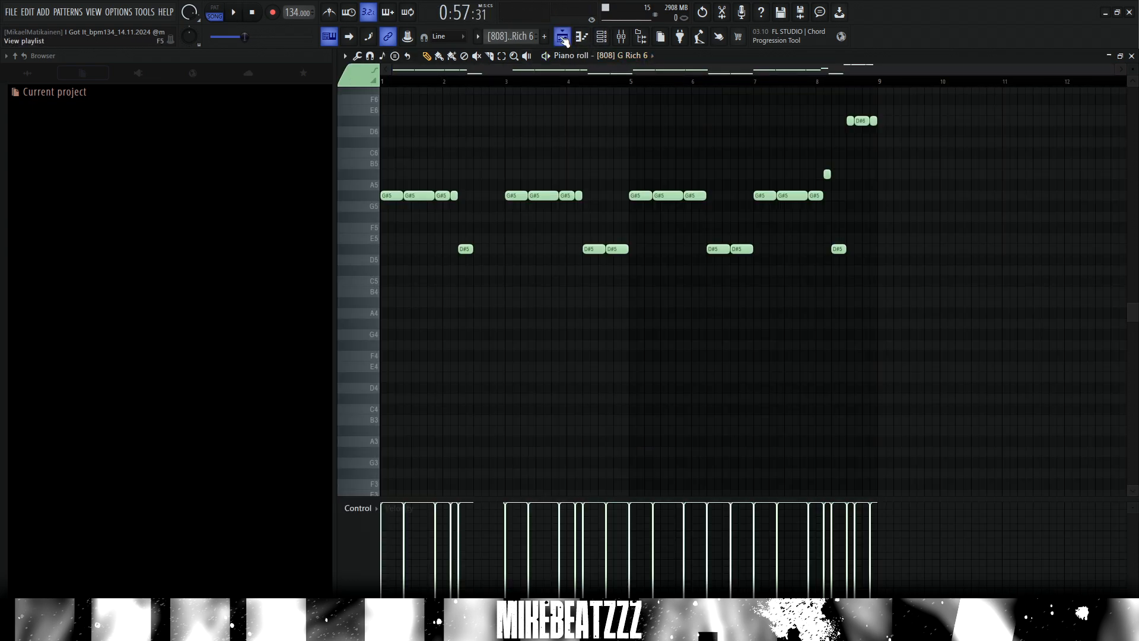
# Step: Examine the [808] G Rich 6 pattern's gap after the D#5 note in bar 2 and its high D#6 notes at the end of bar 8
pyautogui.moveTo(488, 263); pyautogui.dragTo(481, 241)
pyautogui.moveTo(489, 250); pyautogui.dragTo(482, 244)
pyautogui.moveTo(499, 86); pyautogui.dragTo(339, 109)
pyautogui.click(451, 82)
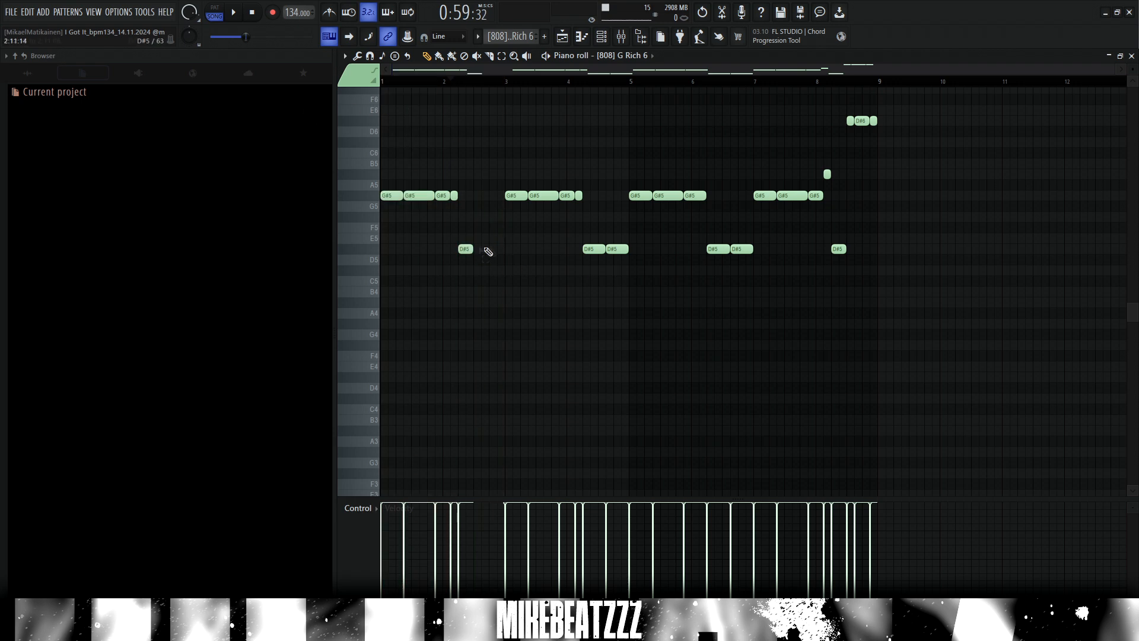
pyautogui.moveTo(485, 249); pyautogui.dragTo(469, 244)
pyautogui.keyDown('ctrl'); pyautogui.click(496, 256); pyautogui.keyUp('ctrl')
pyautogui.scroll(1, 878, 178)
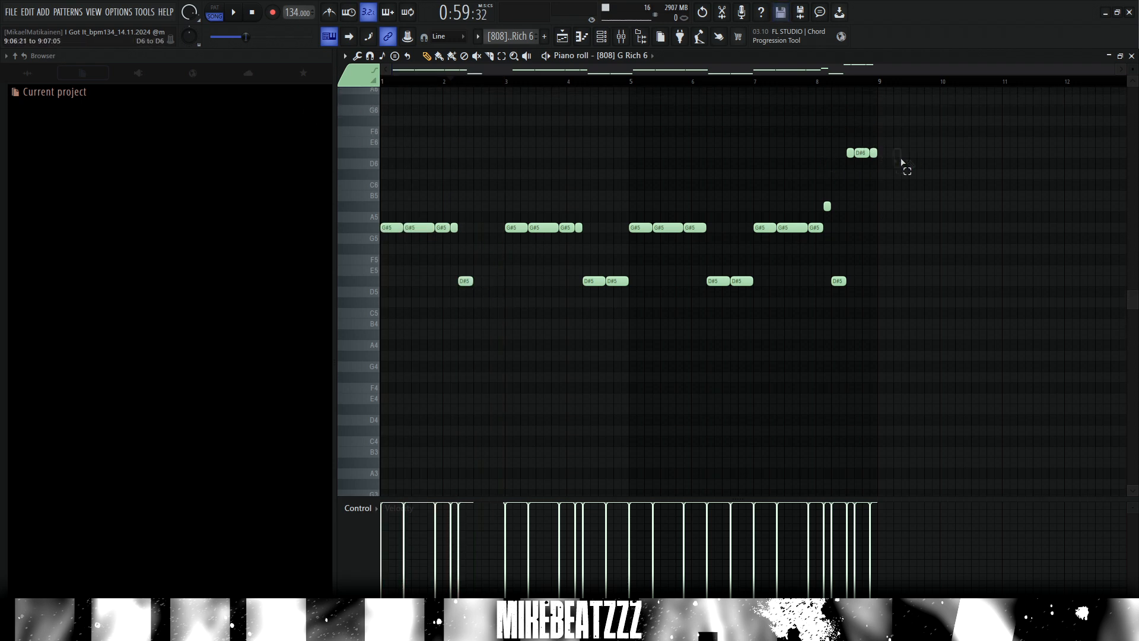
pyautogui.moveTo(899, 162); pyautogui.dragTo(813, 153)
pyautogui.moveTo(899, 192); pyautogui.dragTo(818, 151)
pyautogui.keyDown('ctrl'); pyautogui.click(905, 209); pyautogui.keyUp('ctrl')
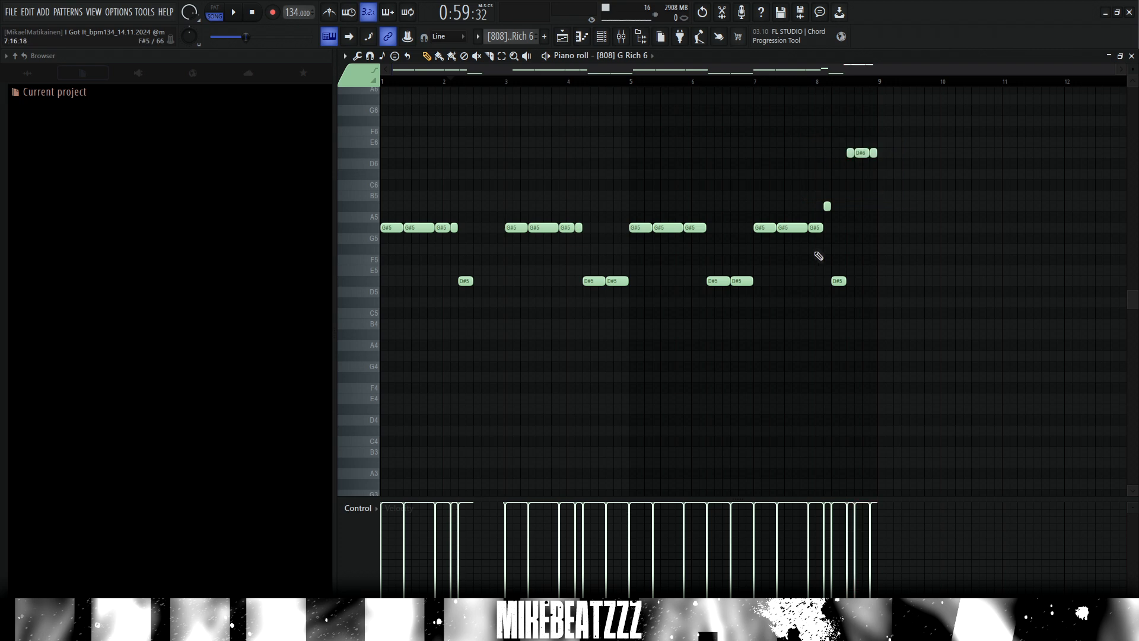
# Step: Return to the playlist and select the [808] G Rich 6 clip at bar 41 on Track 15
pyautogui.click(562, 37)
pyautogui.scroll(-3, 604, 75)
pyautogui.click(571, 81)
pyautogui.scroll(4, 582, 83)
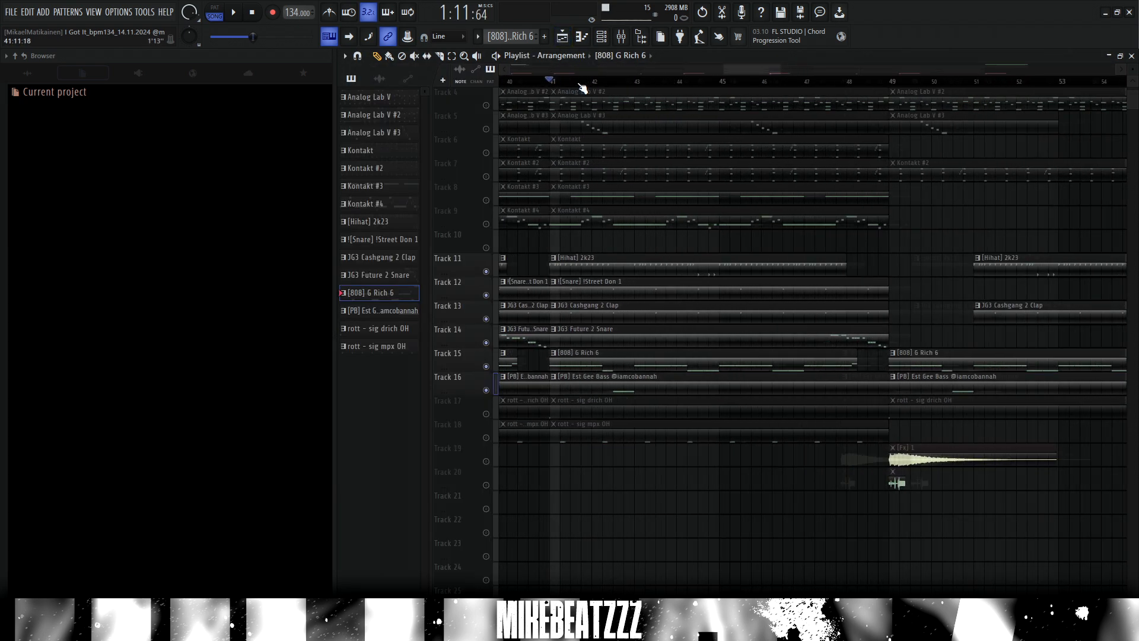
pyautogui.click(624, 350)
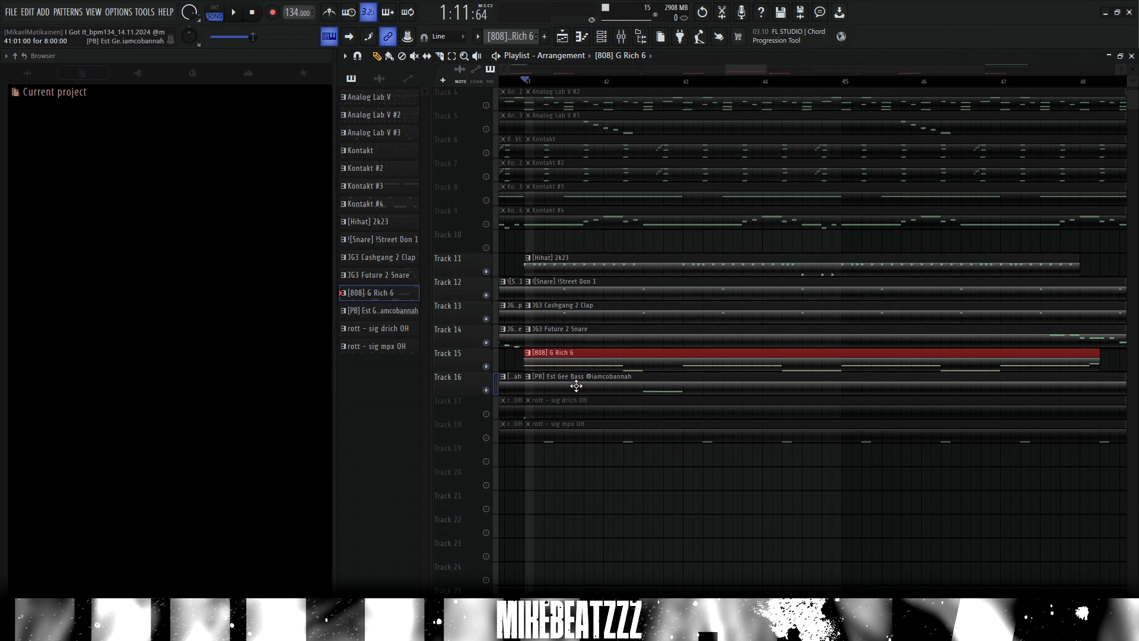
# Step: Play the soloed tracks from bar 41, switch to hearing only the rott - sig drich OH on Track 17, and stop playback
pyautogui.press('space')
pyautogui.click(595, 504)
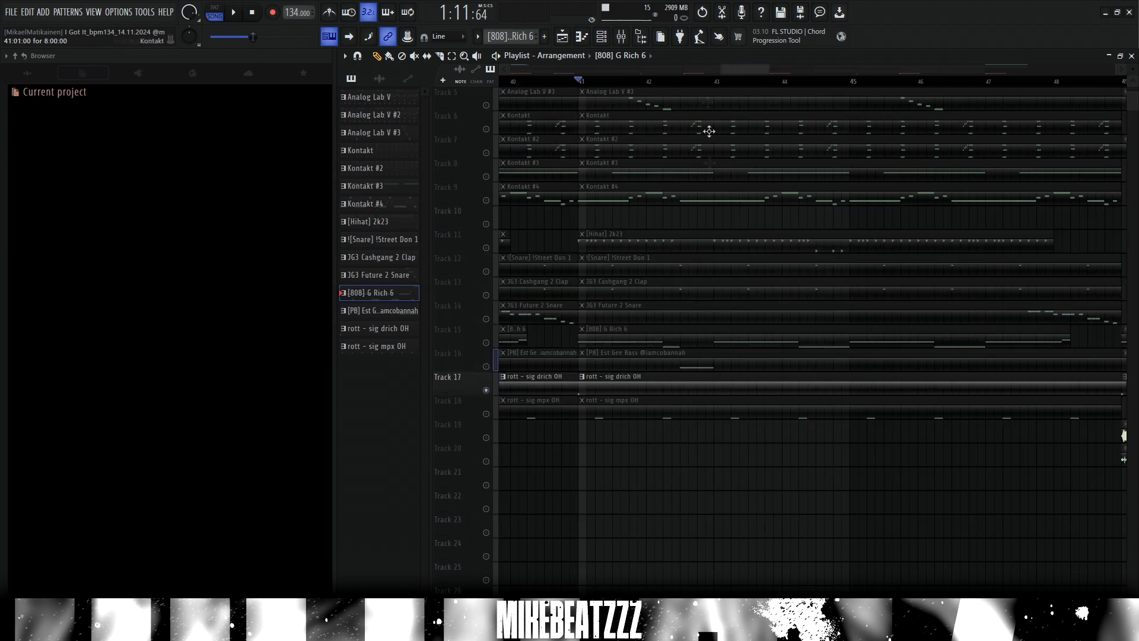
pyautogui.scroll(-3, 711, 70)
pyautogui.moveTo(731, 70); pyautogui.dragTo(743, 70)
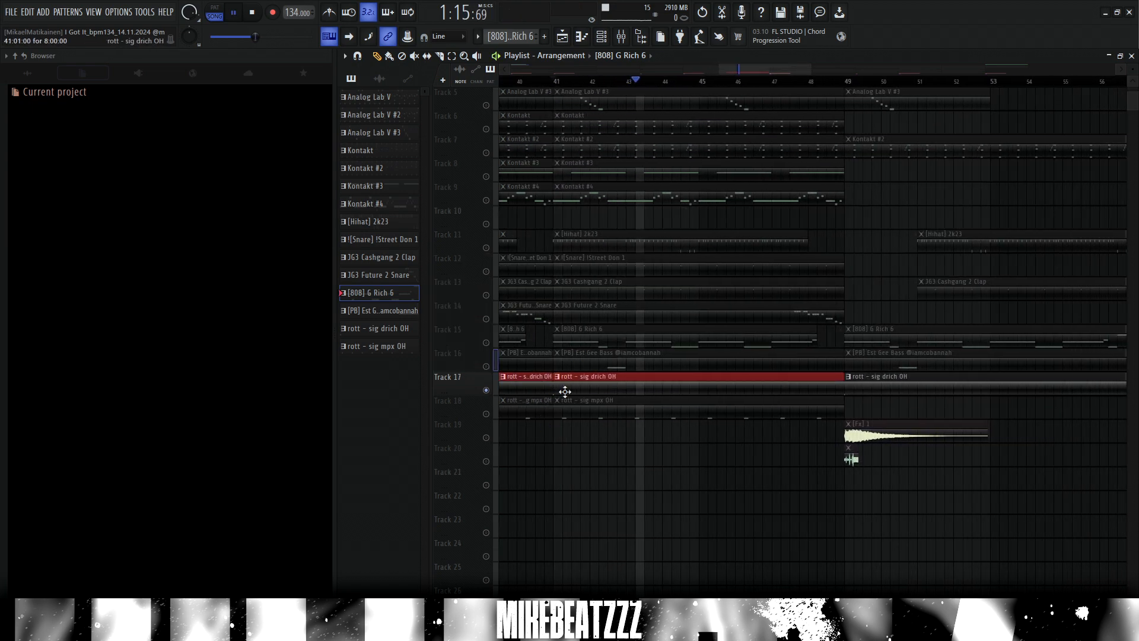
pyautogui.press('space')
# Step: In the mixer, inspect the two Fruity parametric EQ 2 effects on the [PB] Est Gee Bass insert
pyautogui.press('F9')
pyautogui.click(1058, 209)
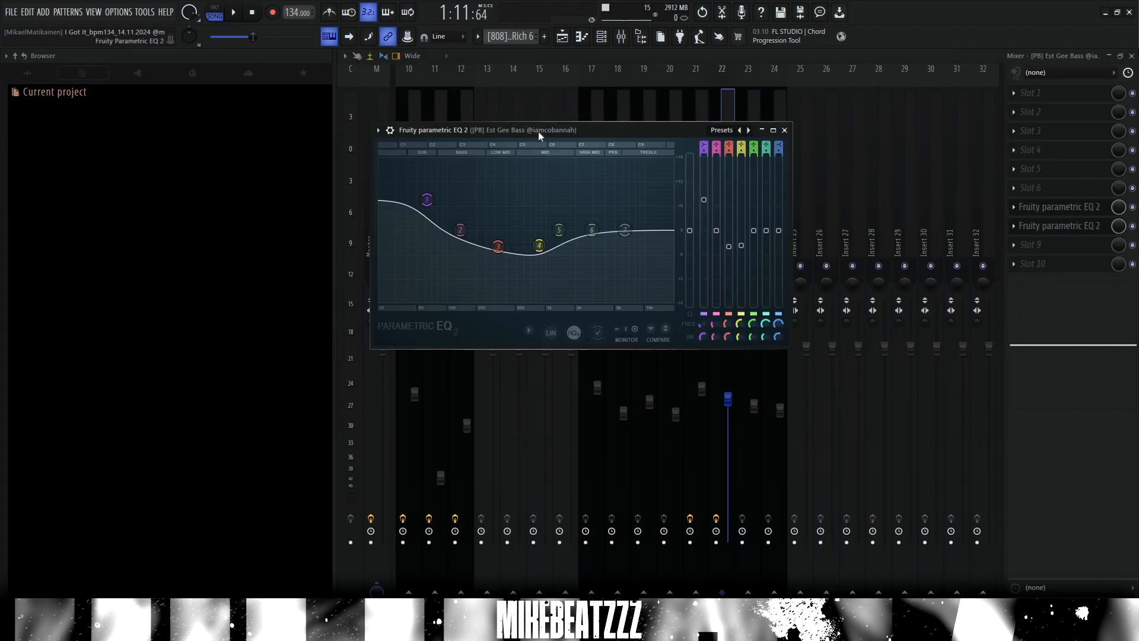
pyautogui.moveTo(540, 132); pyautogui.dragTo(623, 265)
pyautogui.moveTo(505, 337); pyautogui.dragTo(503, 332)
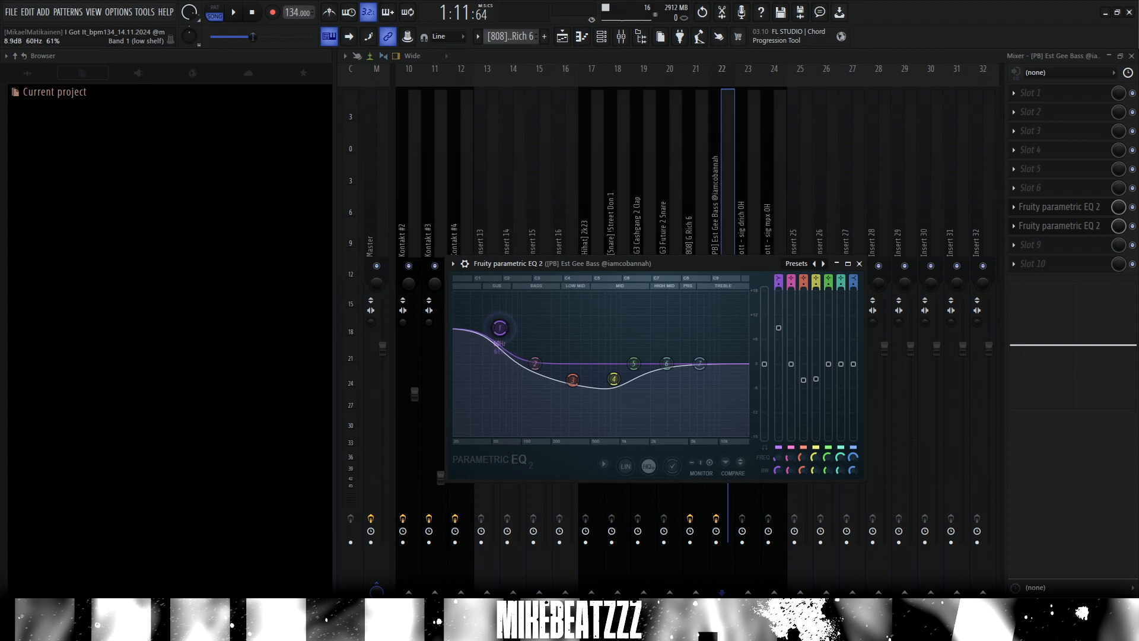
pyautogui.click(1070, 225)
pyautogui.click(714, 110)
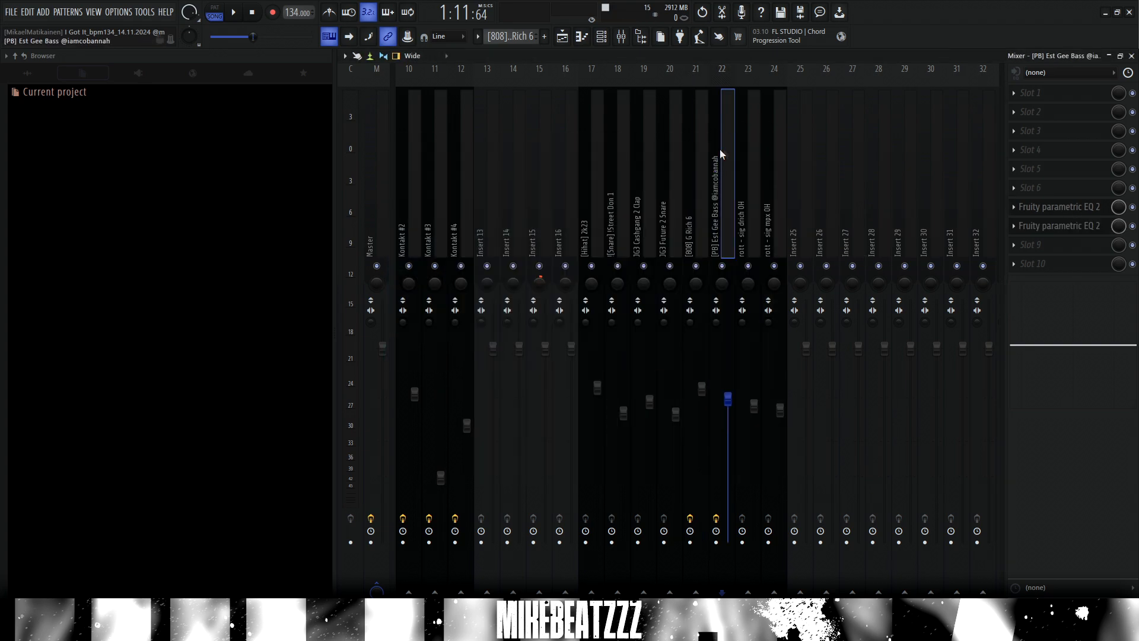
# Step: Review the 808, snare, clap and hi-hat mixer inserts and their built-in EQ curves, including the hi-hat's high shelf
pyautogui.click(689, 233)
pyautogui.click(663, 236)
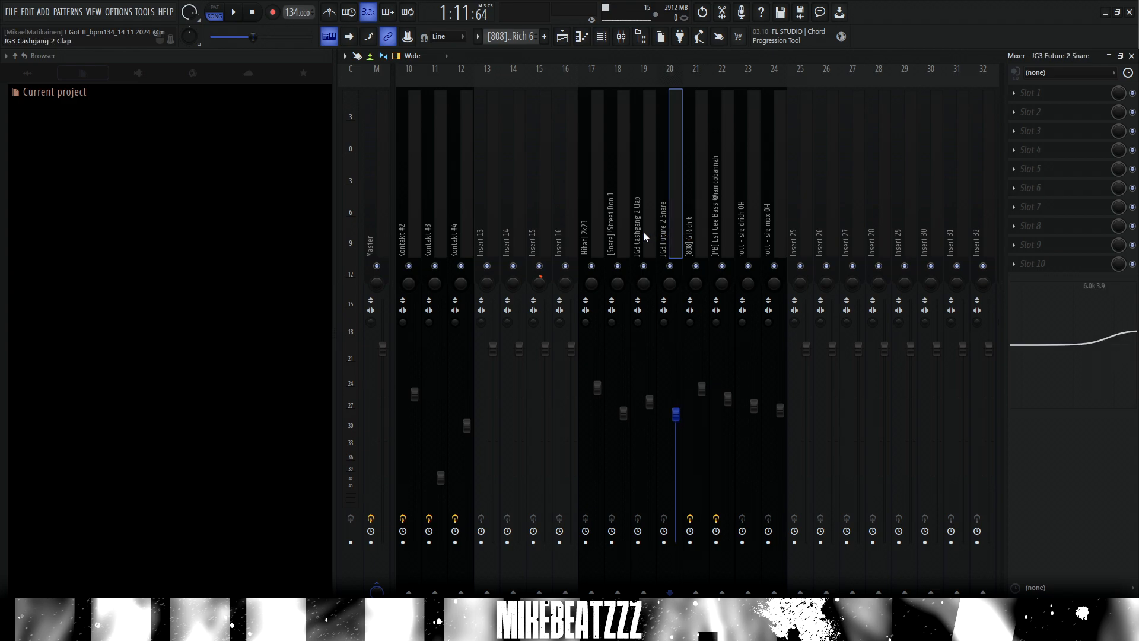
pyautogui.click(643, 231)
pyautogui.click(617, 230)
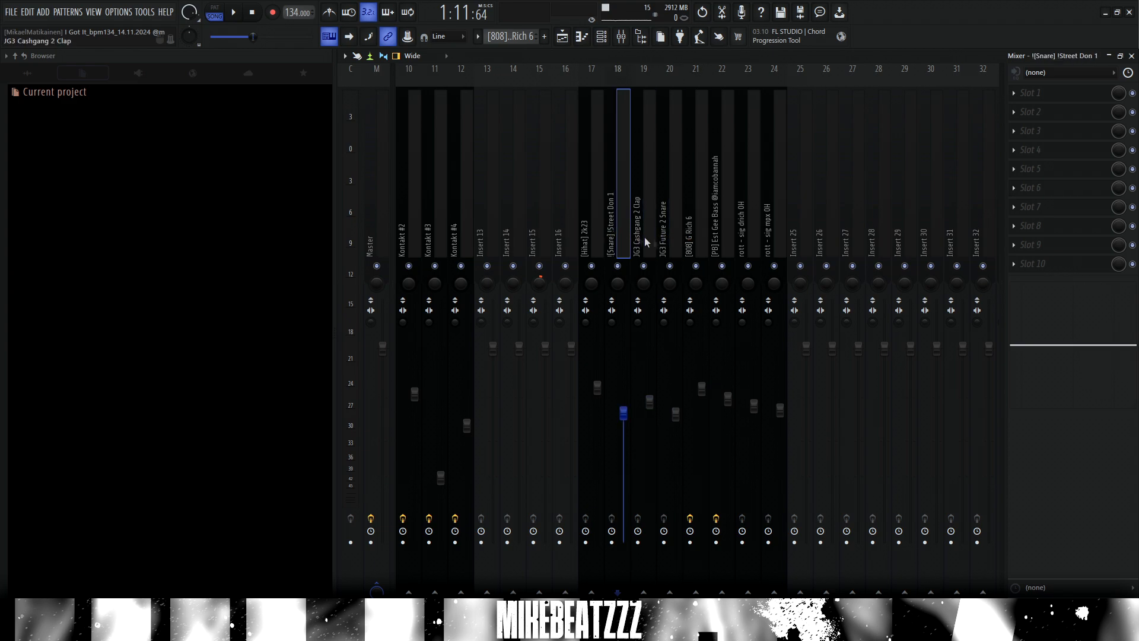
pyautogui.press('Left')
pyautogui.moveTo(1102, 304); pyautogui.dragTo(1100, 300)
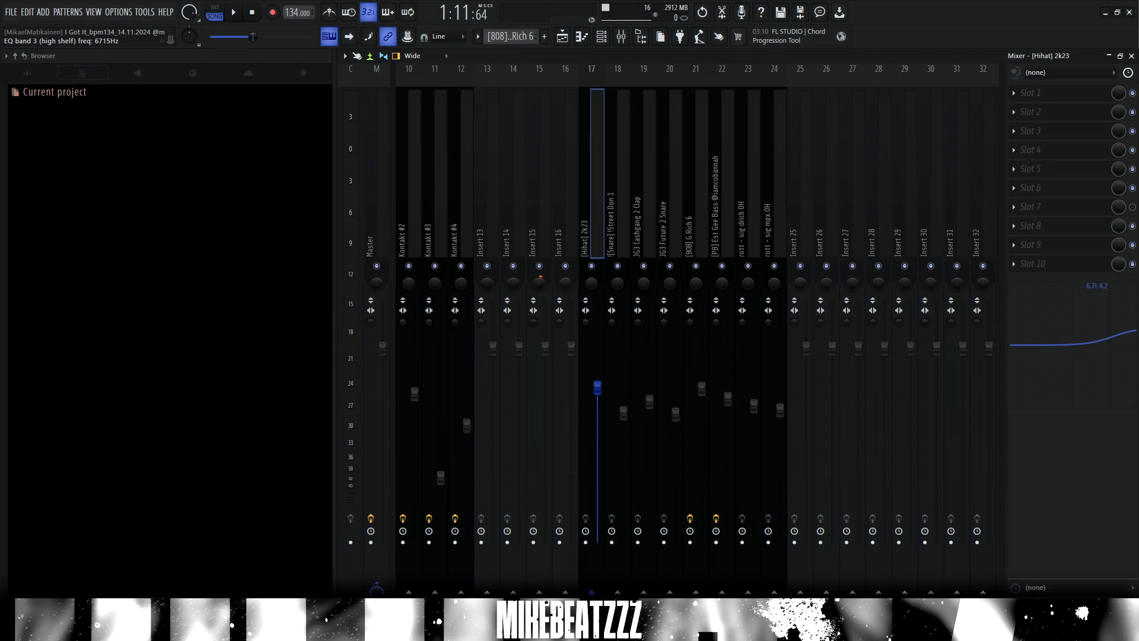
pyautogui.click(616, 211)
pyautogui.scroll(3, 646, 214)
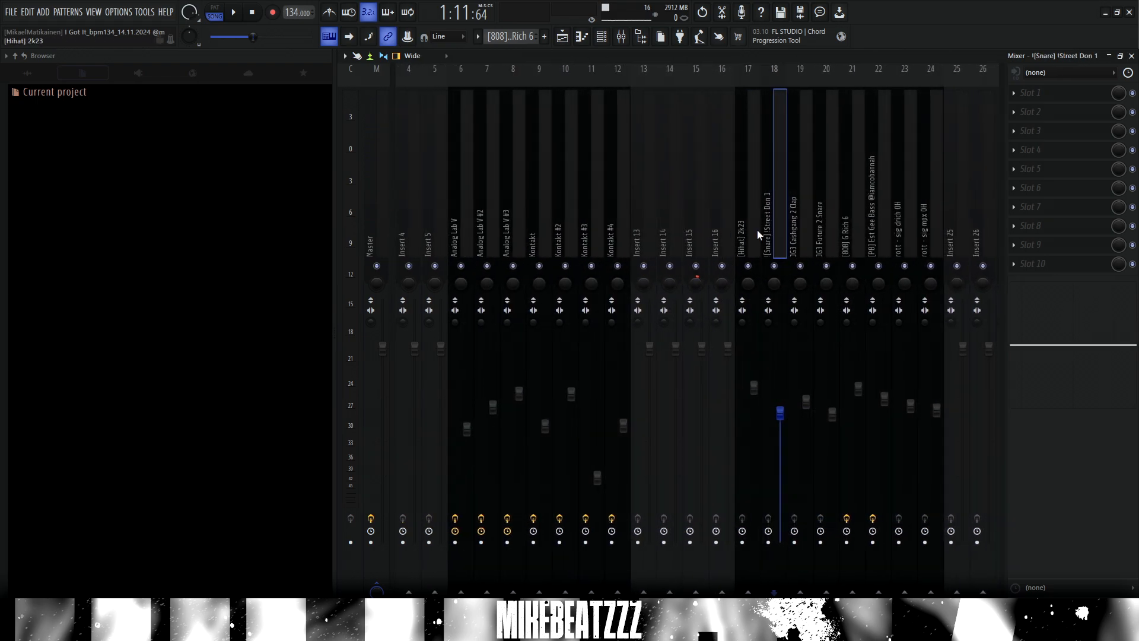
pyautogui.click(536, 209)
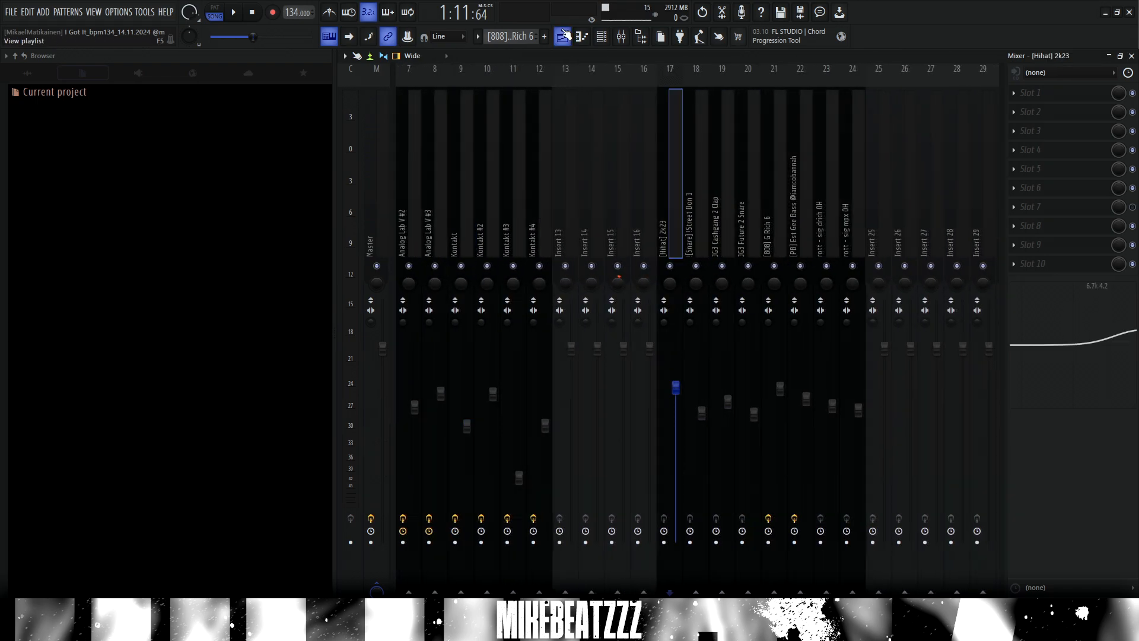
# Step: Return to the playlist and place the playhead at bar 33
pyautogui.click(563, 37)
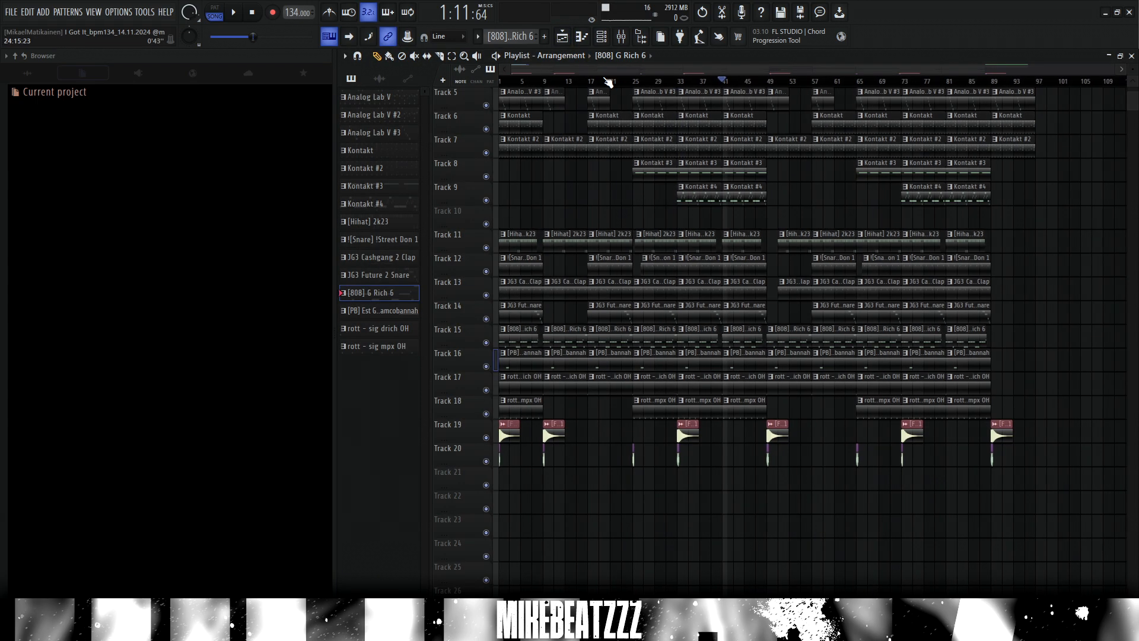
pyautogui.scroll(2, 609, 198)
pyautogui.scroll(2, 609, 201)
pyautogui.scroll(2, 590, 127)
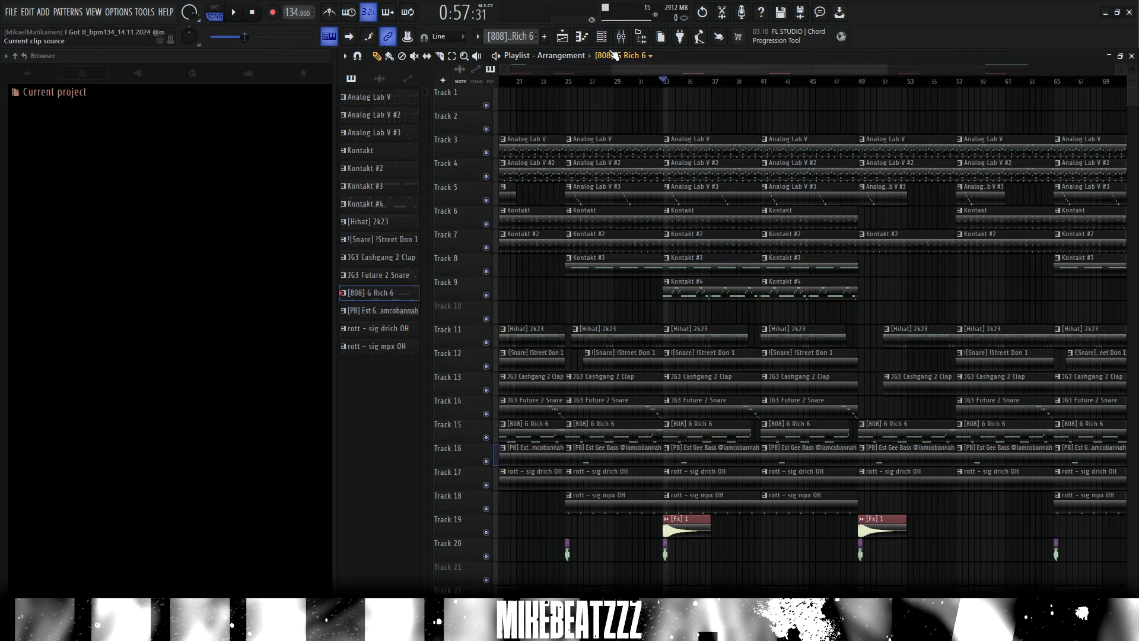
pyautogui.scroll(2, 693, 102)
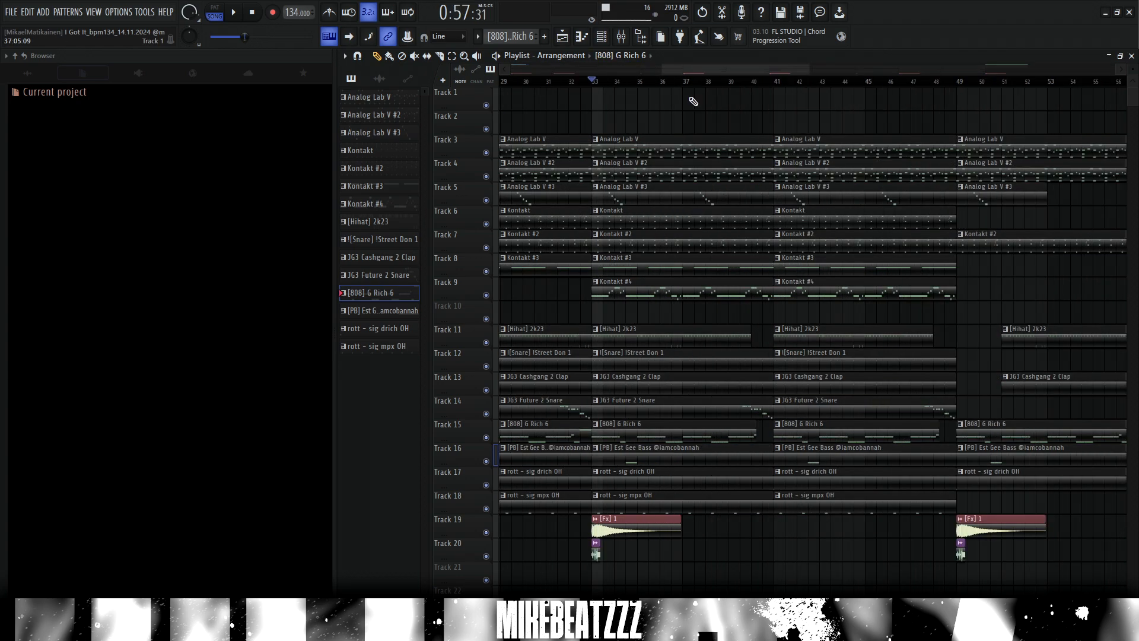
# Step: Solo the hi-hat on Track 11, with the snare on Track 12 and the clap on Track 13 unmuted alongside it
pyautogui.scroll(2, 627, 202)
pyautogui.scroll(-4, 578, 285)
pyautogui.rightClick(486, 248)
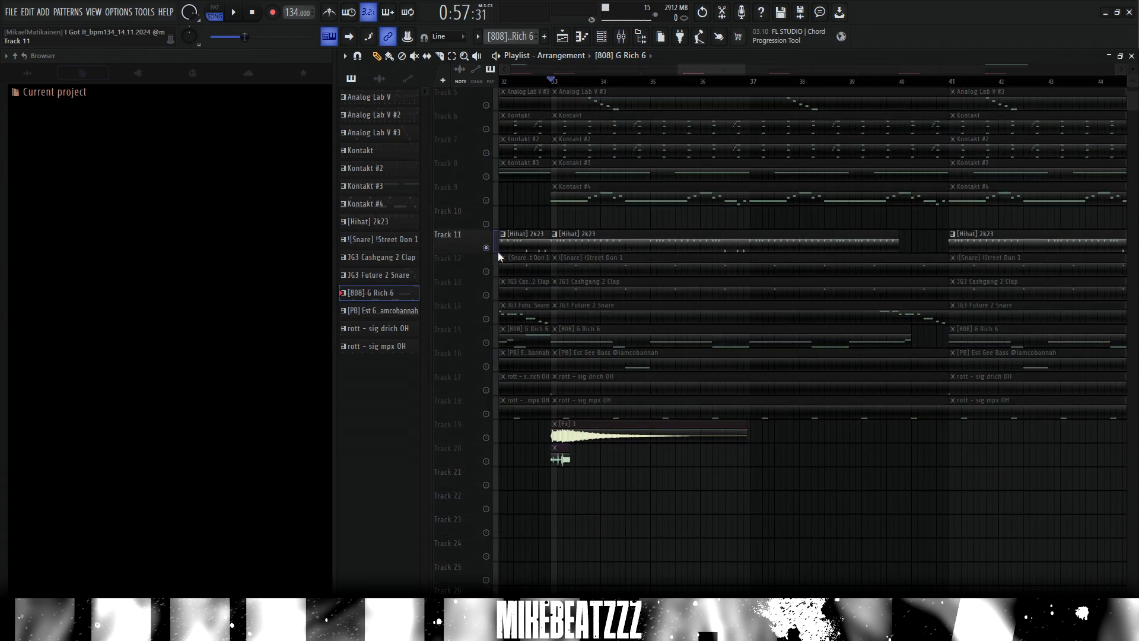
pyautogui.click(486, 271)
pyautogui.click(486, 294)
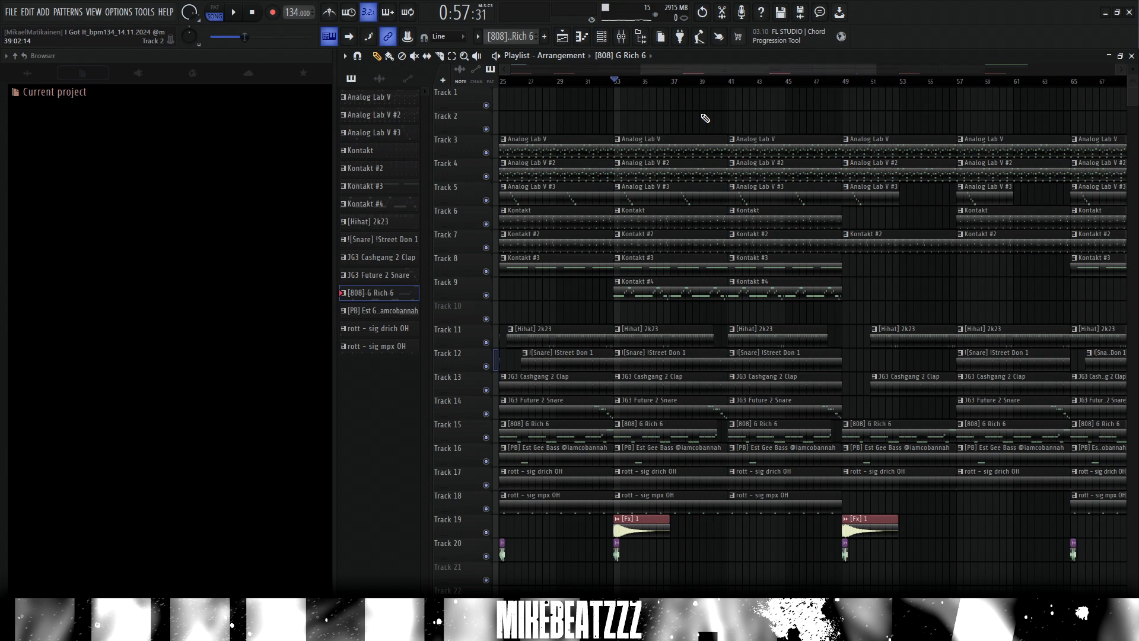
# Step: Play the transition into bar 9 from about bar 8 in the full arrangement and stop playback
pyautogui.scroll(-2, 730, 105)
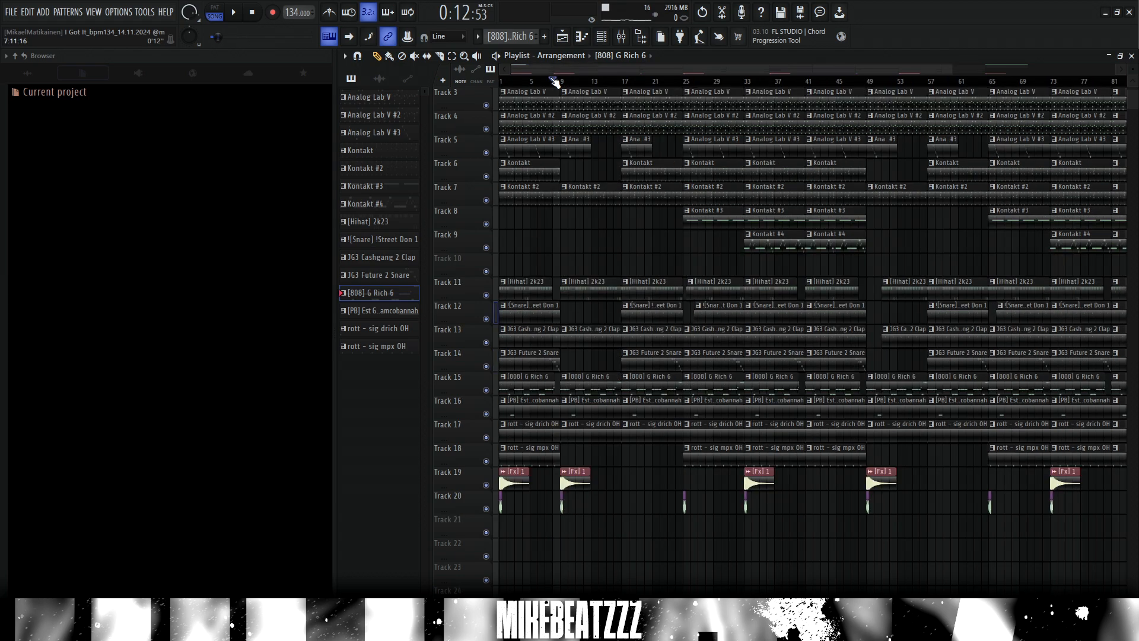
pyautogui.scroll(-2, 557, 82)
pyautogui.scroll(1, 537, 83)
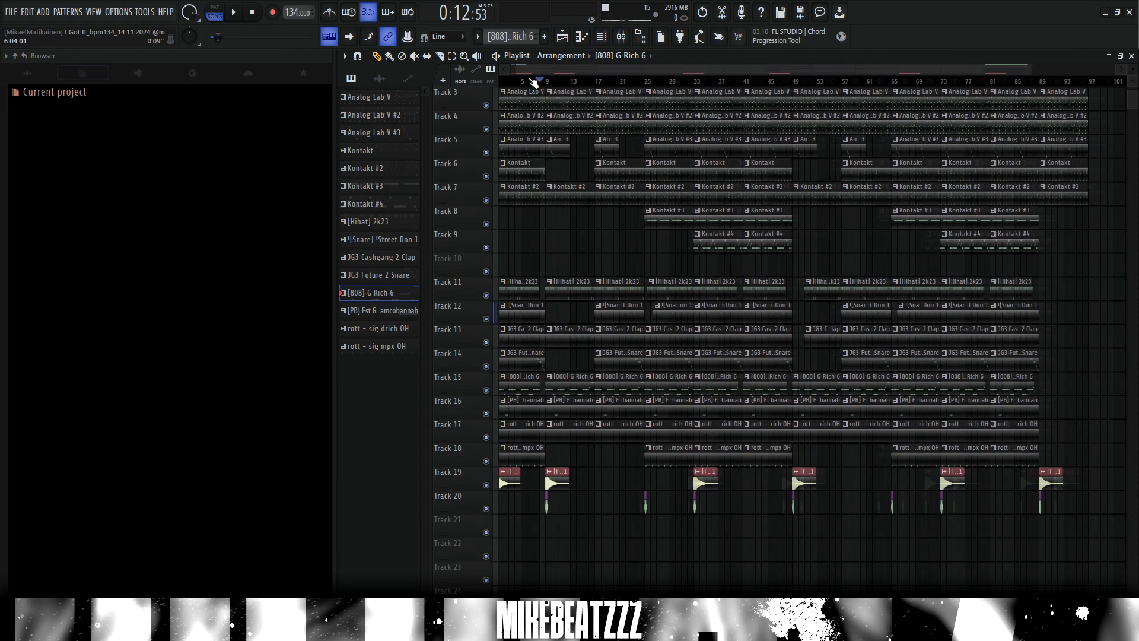
pyautogui.scroll(5, 534, 83)
pyautogui.press('space')
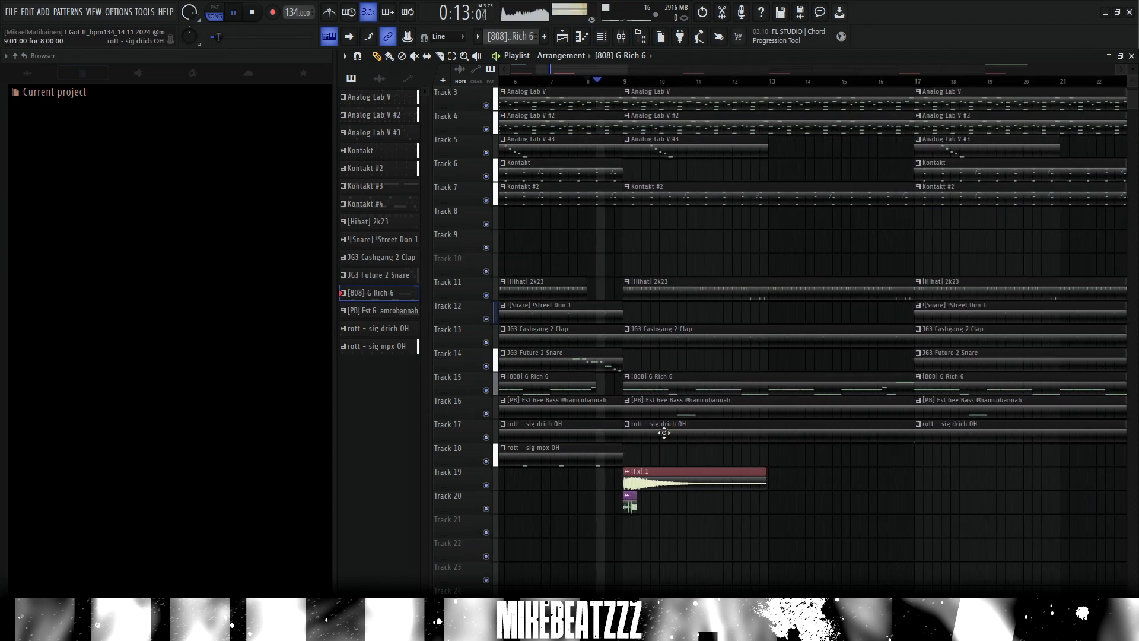
pyautogui.press('space')
# Step: Examine the shortened 808 and hi-hat clips before bar 9 and the drum gap between bars 49 and 51
pyautogui.click(578, 377)
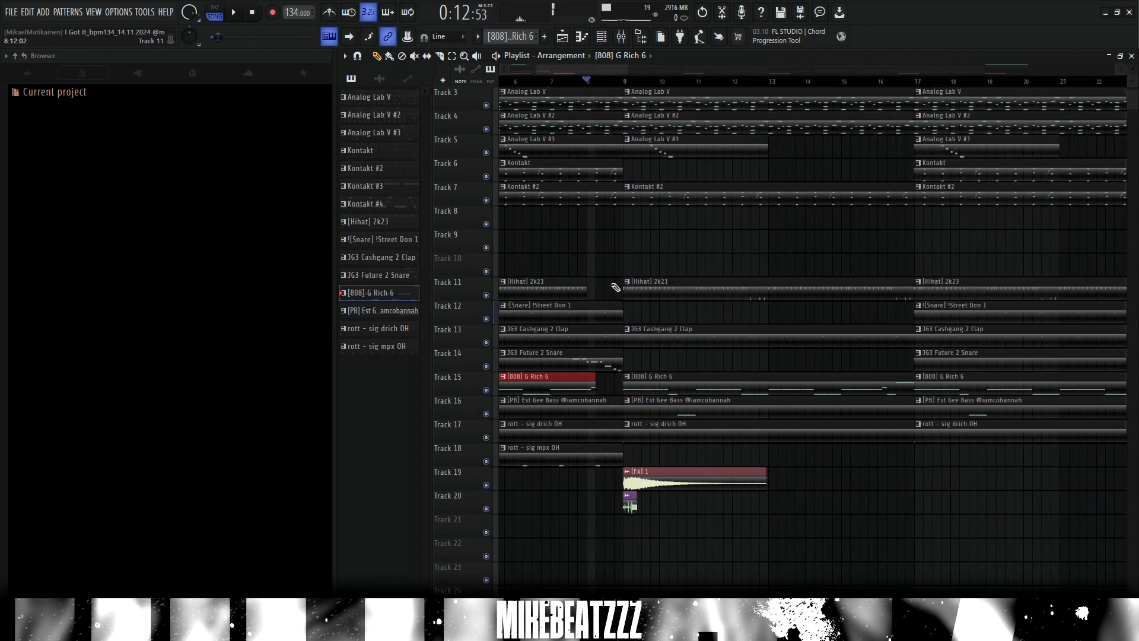
pyautogui.moveTo(585, 291); pyautogui.dragTo(597, 291)
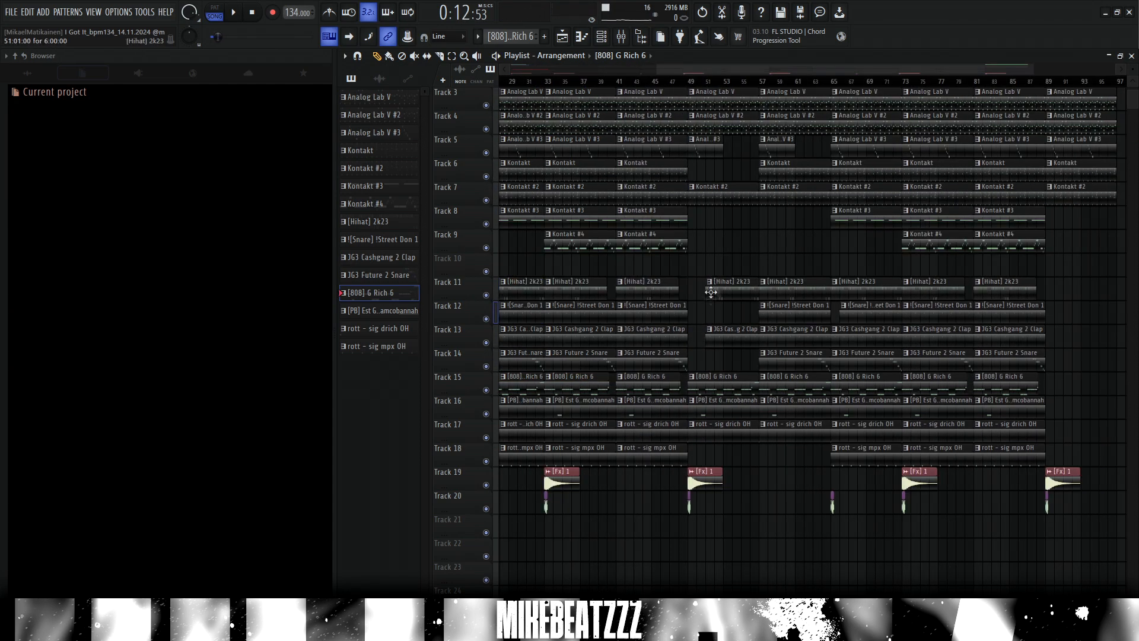
pyautogui.moveTo(702, 270); pyautogui.dragTo(718, 401)
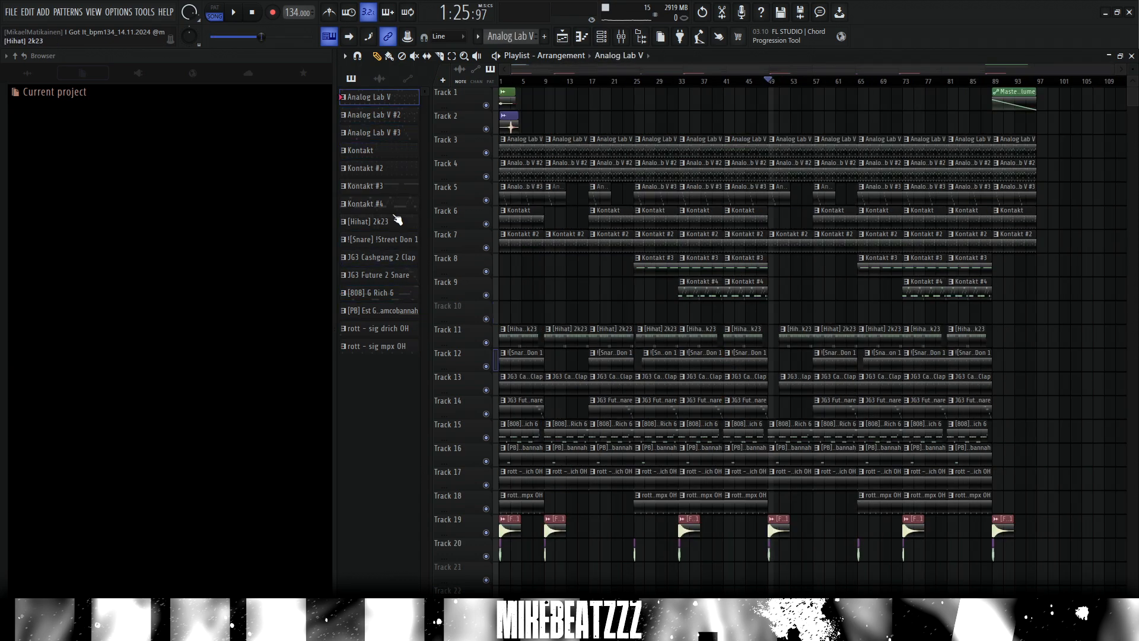
# Step: Select the Kontakt #4 pattern, return the playhead to the song start and examine the producer tag clips on Tracks 1 and 2
pyautogui.keyDown('shift'); pyautogui.click(395, 209); pyautogui.keyUp('shift')
pyautogui.click(396, 206)
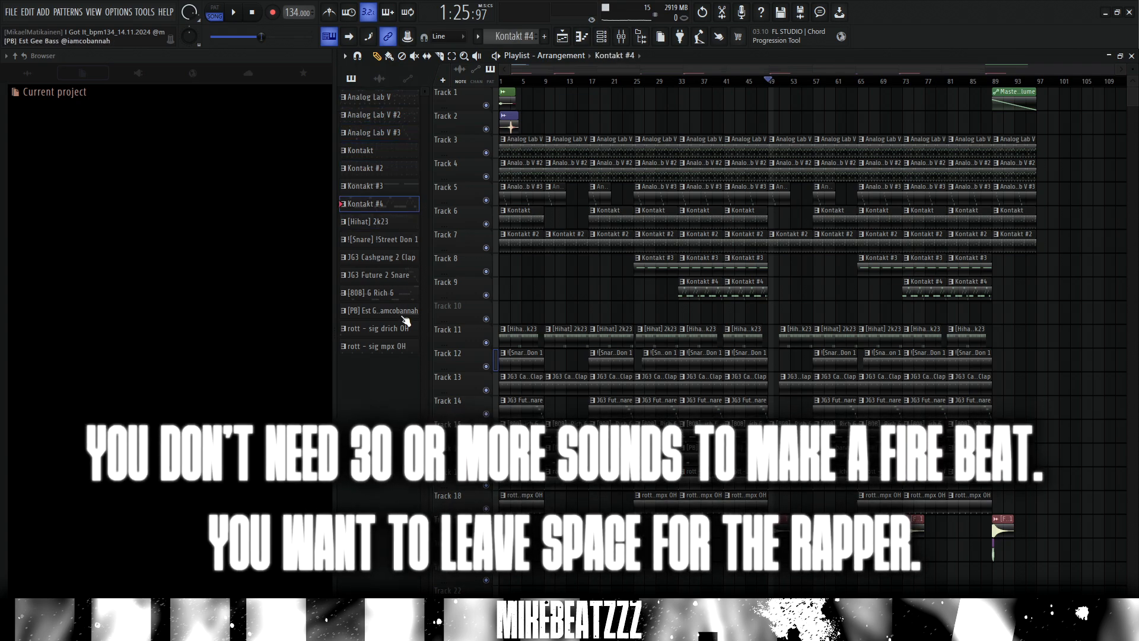
pyautogui.click(501, 80)
pyautogui.scroll(9, 536, 68)
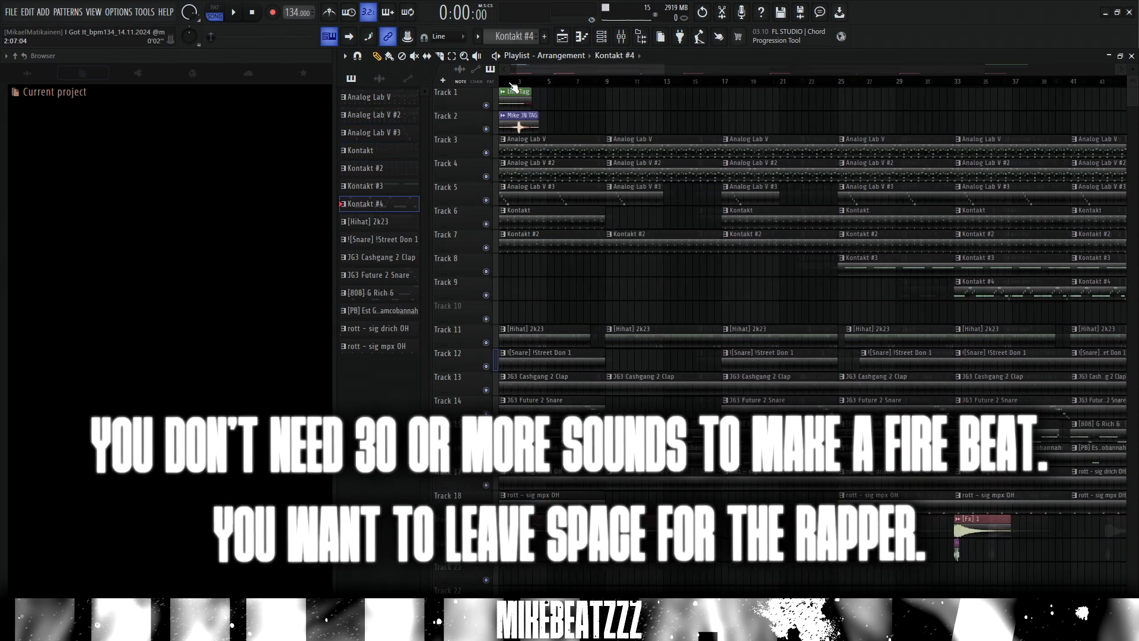
pyautogui.click(531, 100)
pyautogui.click(566, 126)
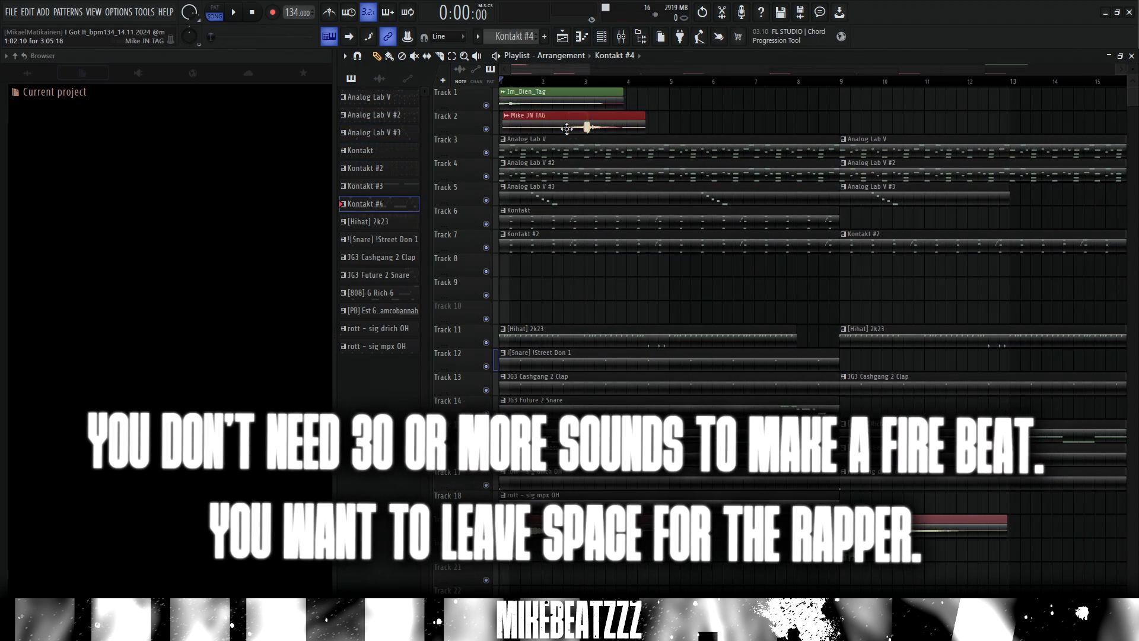
# Step: Audition the [Fx] 1 clip on the soloed Track 19, check its audio clip settings and close them
pyautogui.scroll(-2, 608, 77)
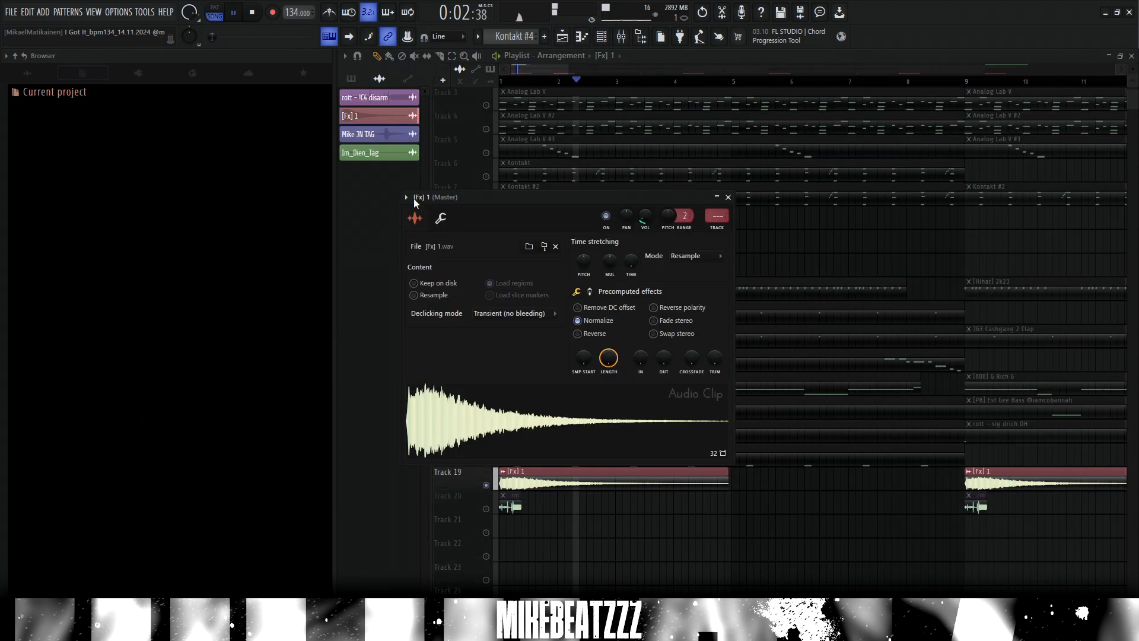
pyautogui.press('space')
pyautogui.scroll(-1, 563, 548)
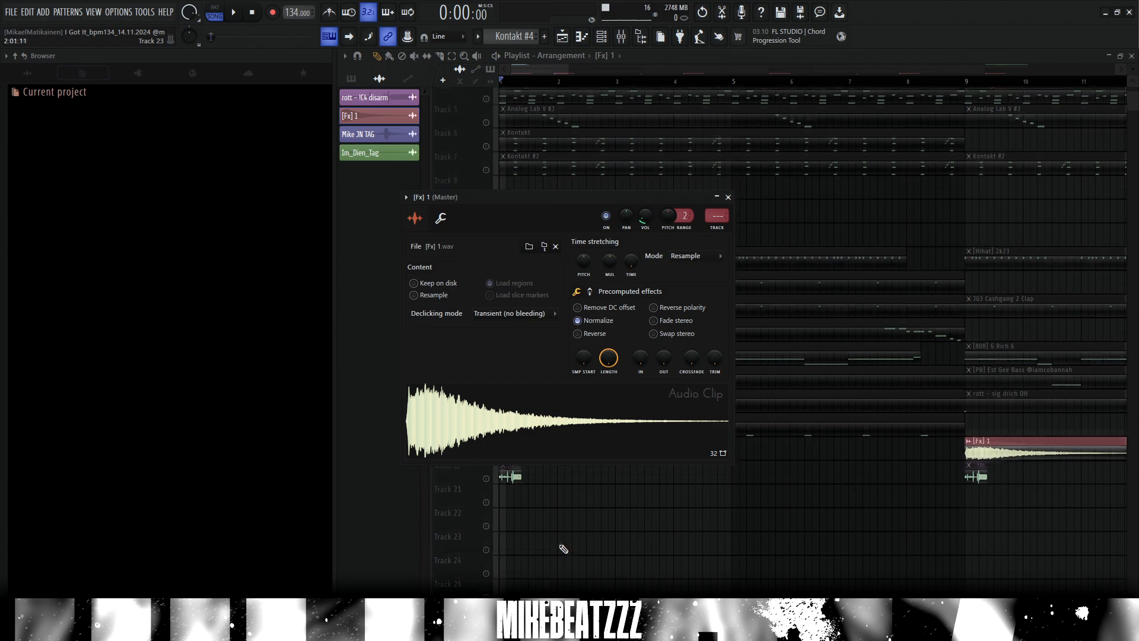
pyautogui.press('Escape')
# Step: Unmute Track 20 and open its rott - !C4 disarm audio clip at bar 1
pyautogui.click(486, 461)
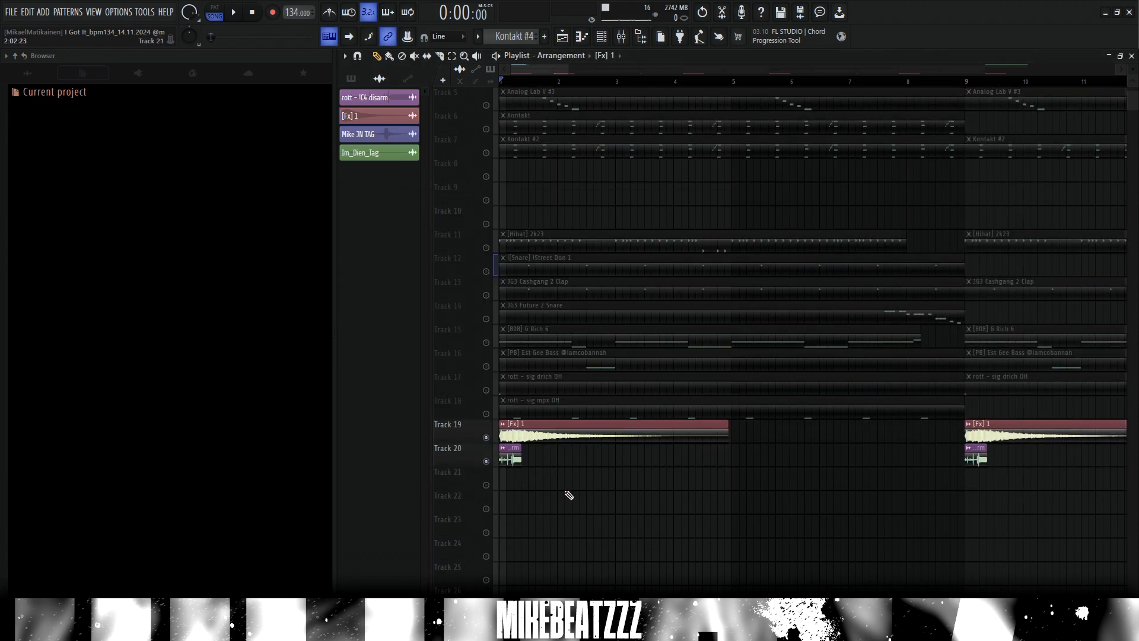
pyautogui.scroll(2, 527, 82)
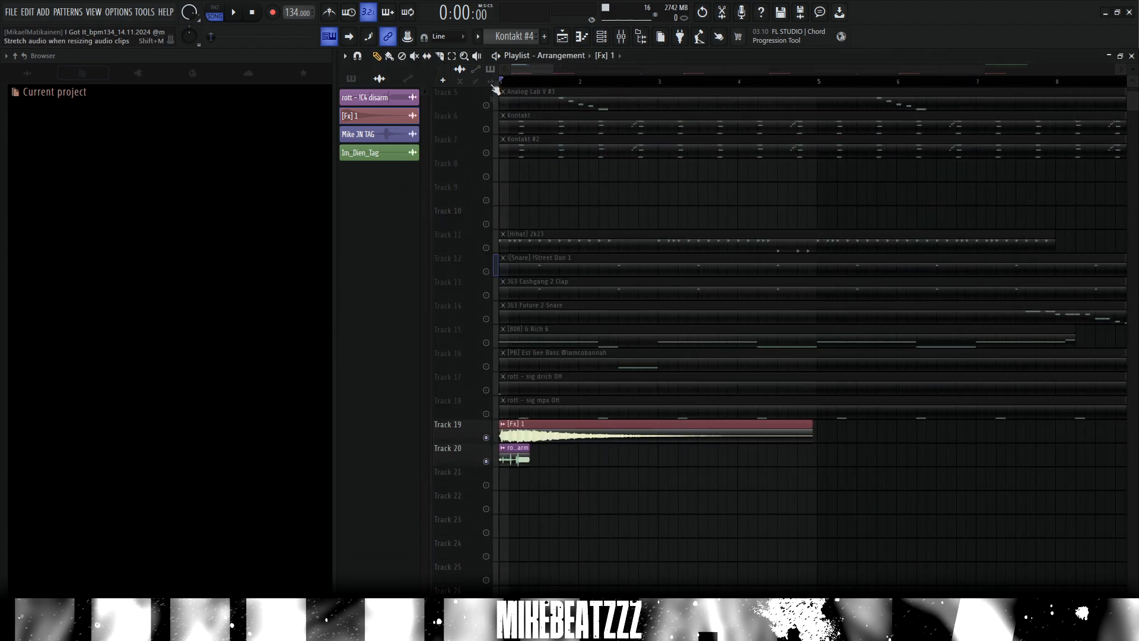
pyautogui.doubleClick(512, 457)
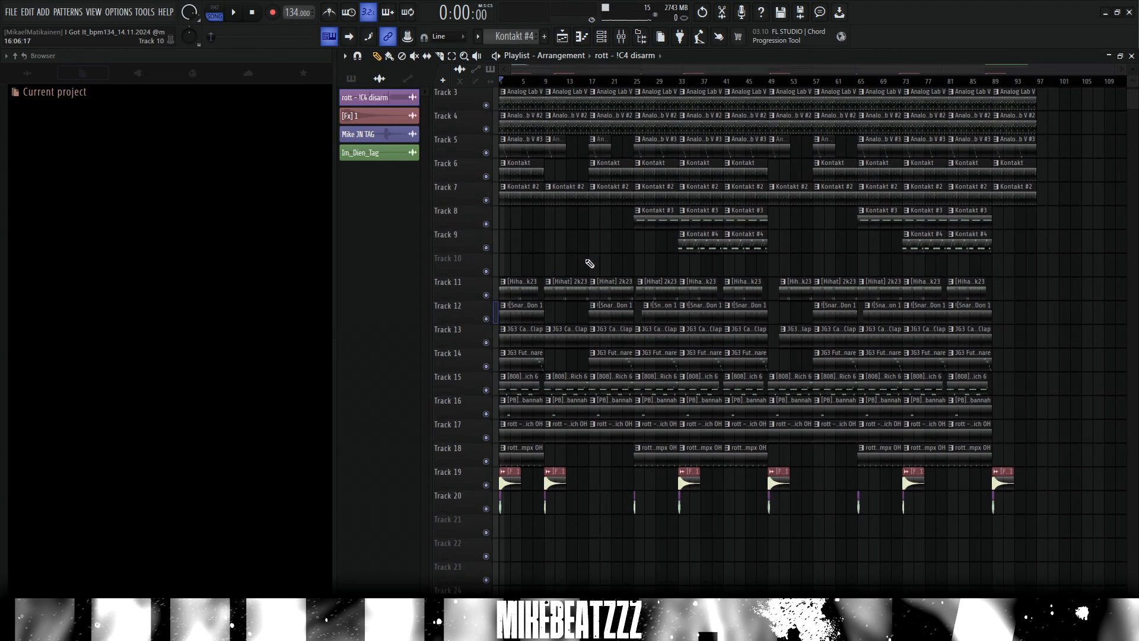
# Step: Examine the effect clips on Tracks 19 and 20 across the arrangement and the Master - Volume fade-out from bar 89
pyautogui.scroll(-1, 821, 439)
pyautogui.moveTo(1060, 498); pyautogui.dragTo(503, 455)
pyautogui.scroll(5, 948, 483)
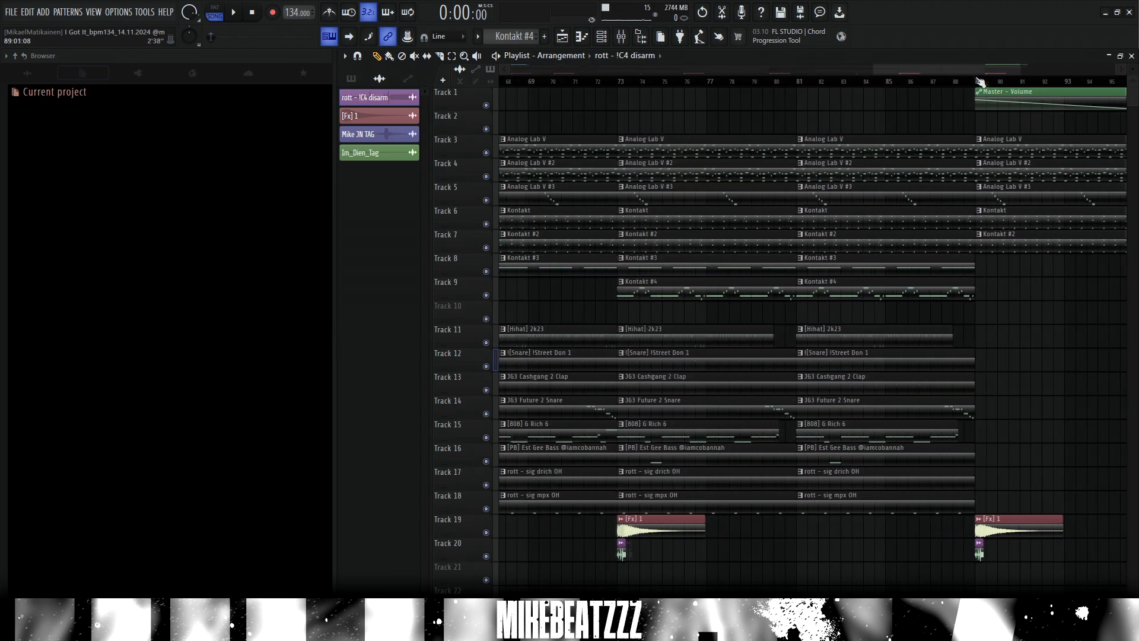
pyautogui.scroll(3, 866, 104)
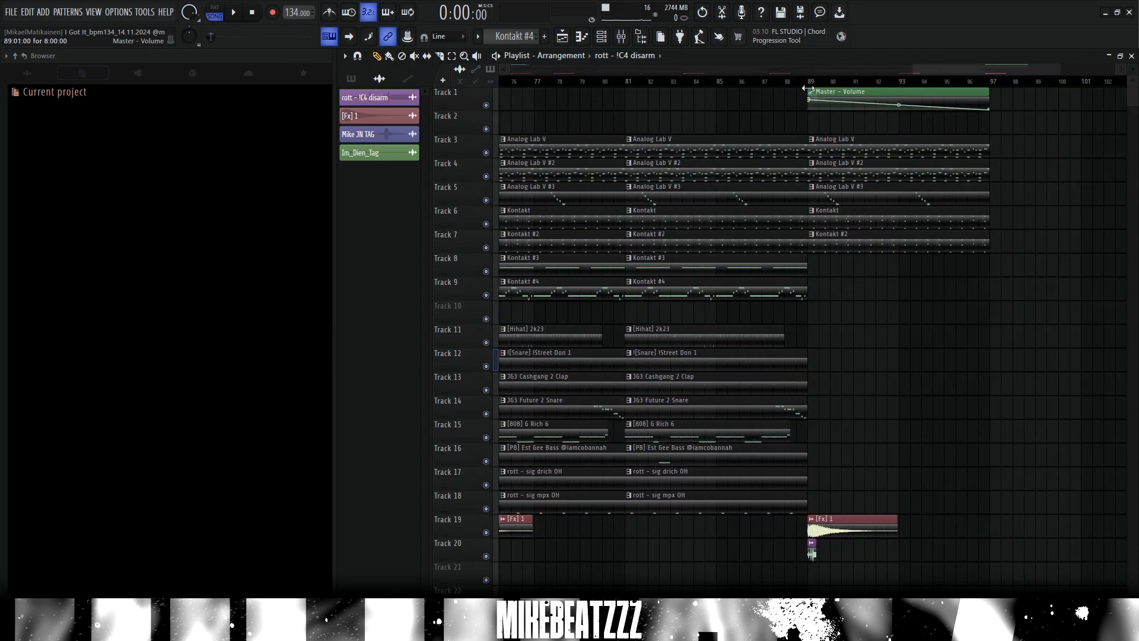
# Step: Open the Fruity soft clipper on the mixer's Master track and move its window upward for inspection
pyautogui.press('F9')
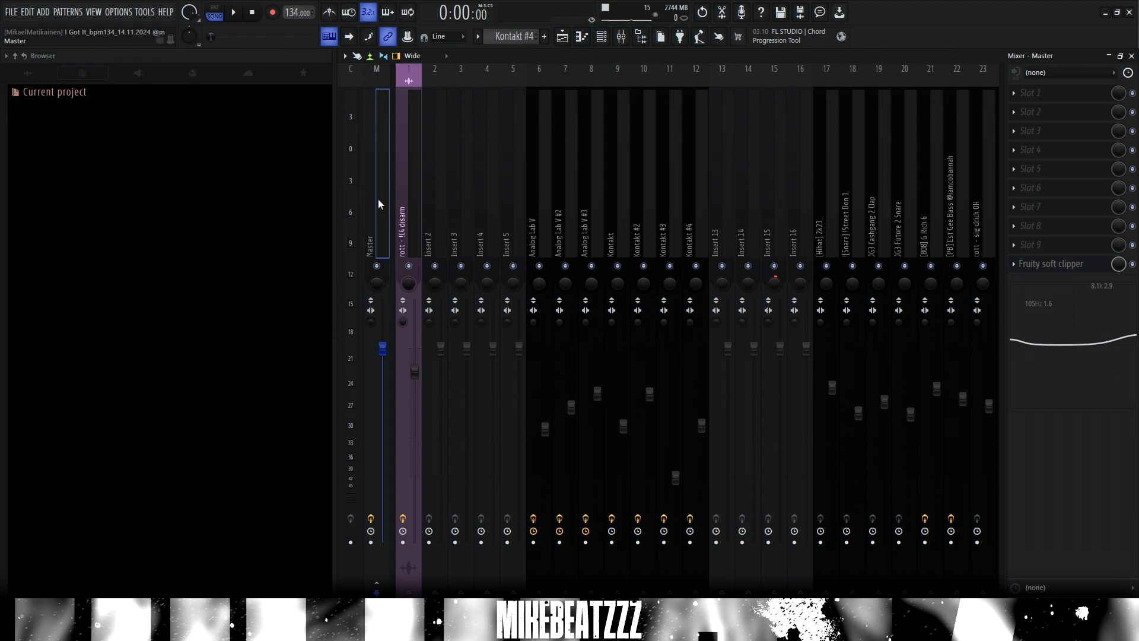
pyautogui.click(1044, 263)
pyautogui.moveTo(713, 374); pyautogui.dragTo(714, 184)
# Step: Return to the playlist and undo the last clip deletion
pyautogui.press('F5')
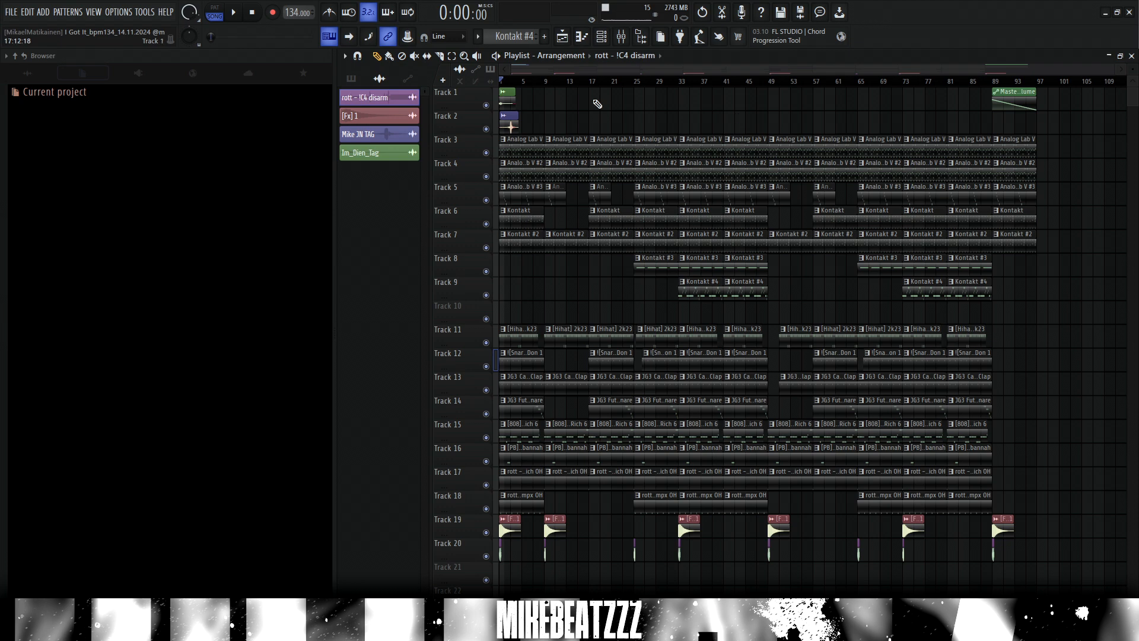
pyautogui.hotkey('ctrl', 'z')
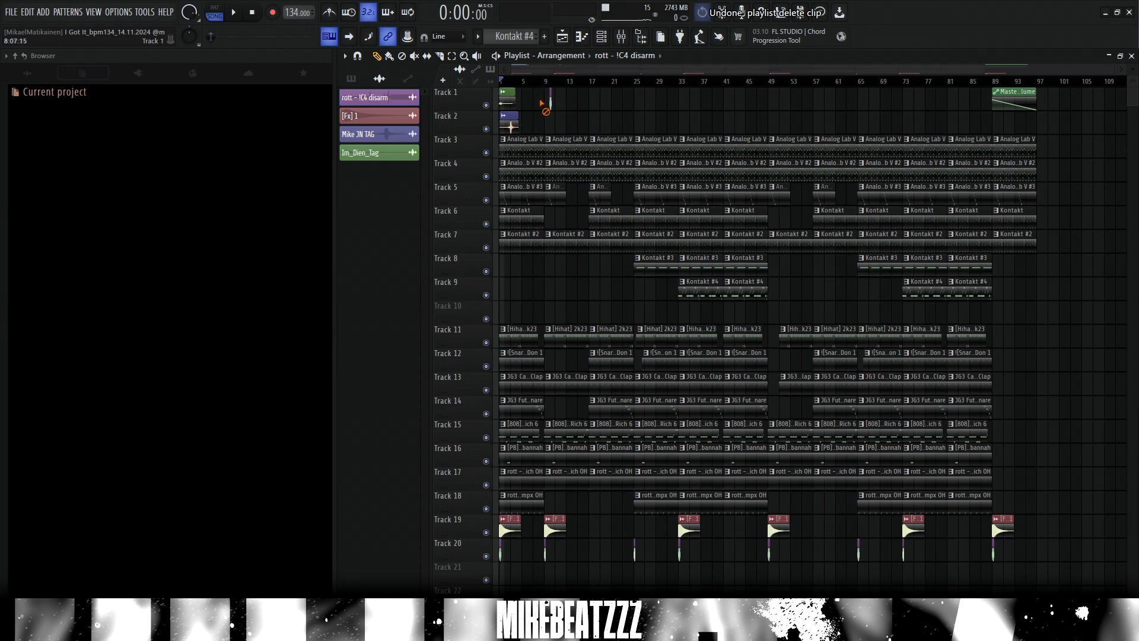